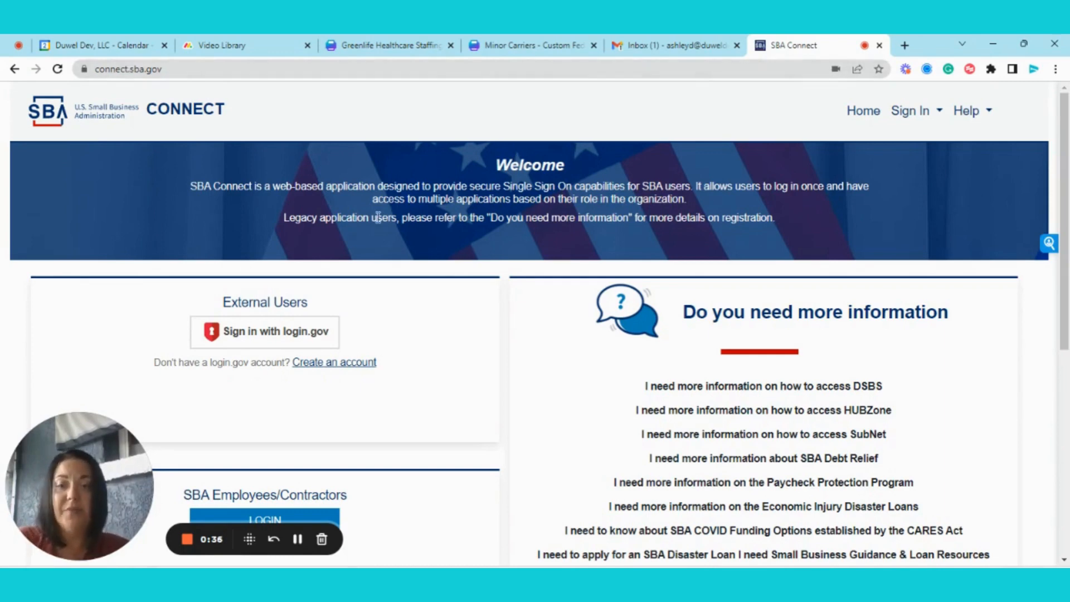
Sign in to SBA Connect via login.gov, accepting the federal terms and using the saved credentials
{"action": "scroll", "coordinate": [378, 217], "scroll_direction": "down", "scroll_amount": 1}
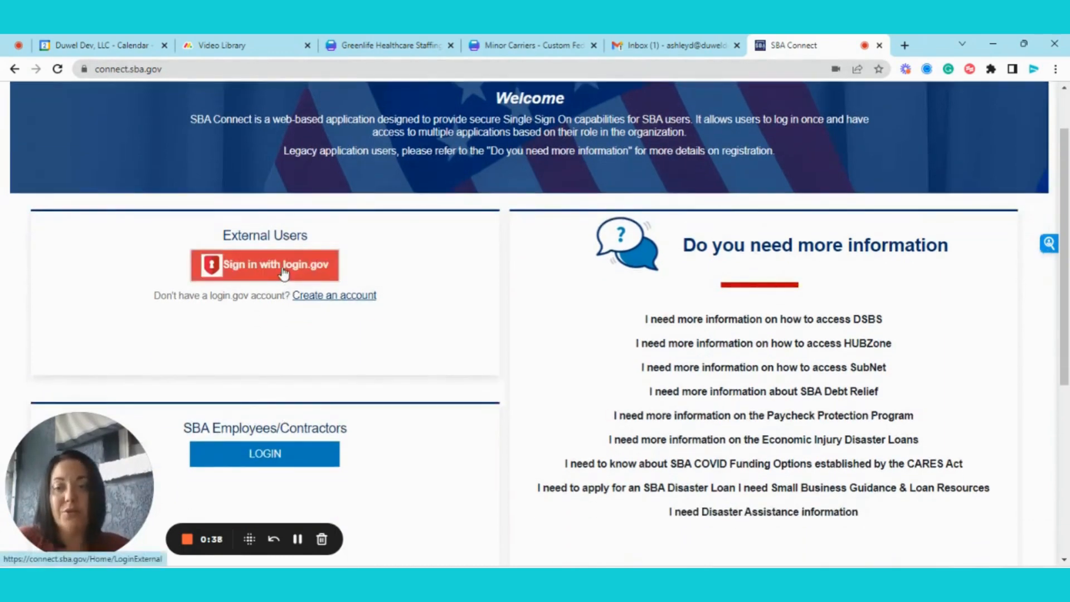
{"action": "scroll", "coordinate": [390, 323], "scroll_direction": "up", "scroll_amount": 1}
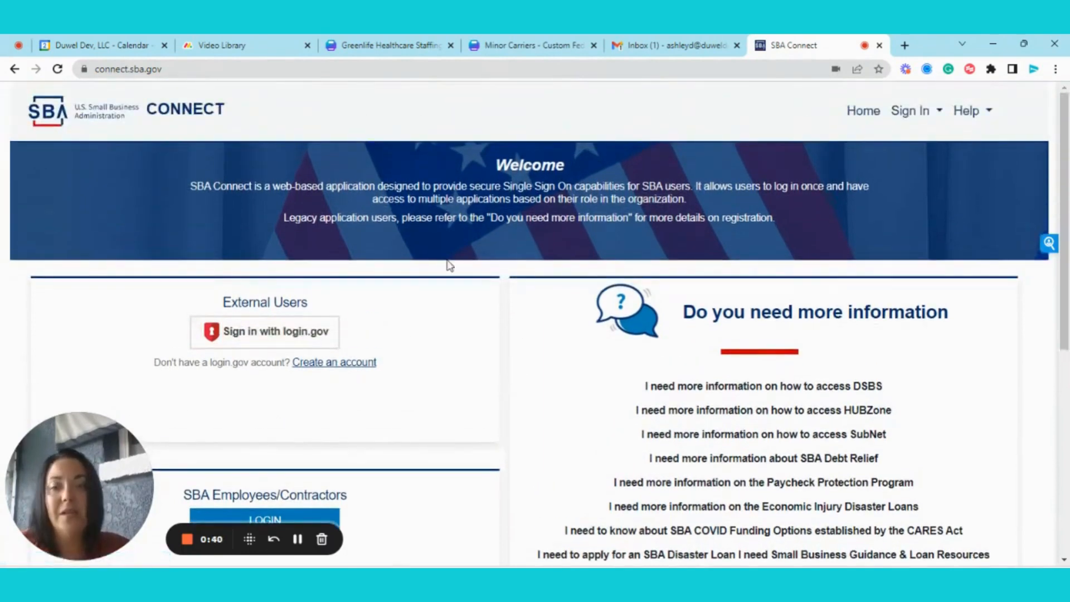
{"action": "left_click", "coordinate": [255, 332]}
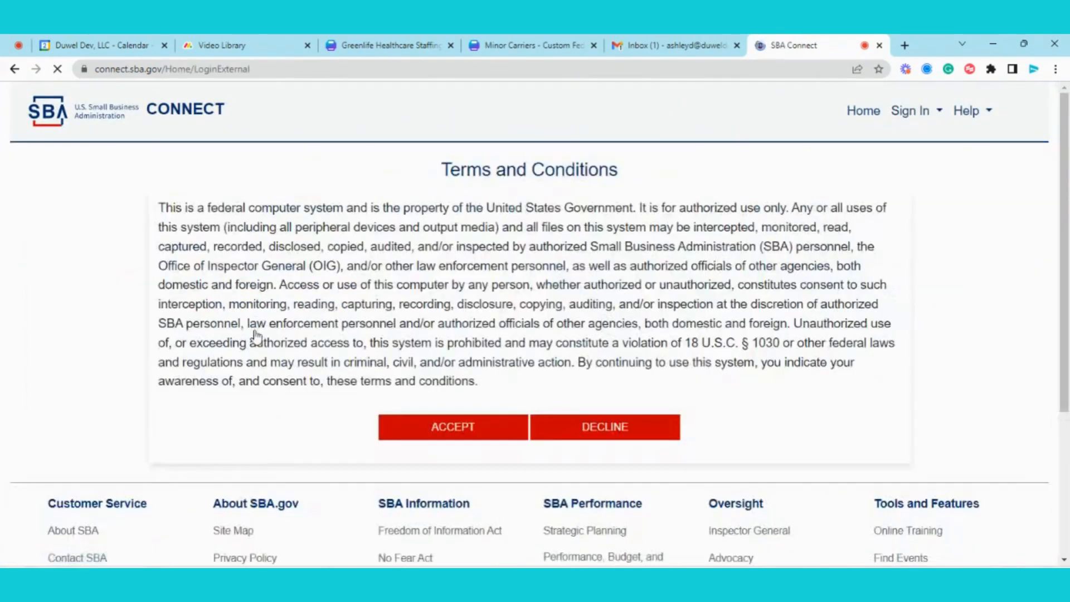
{"action": "left_click", "coordinate": [450, 430]}
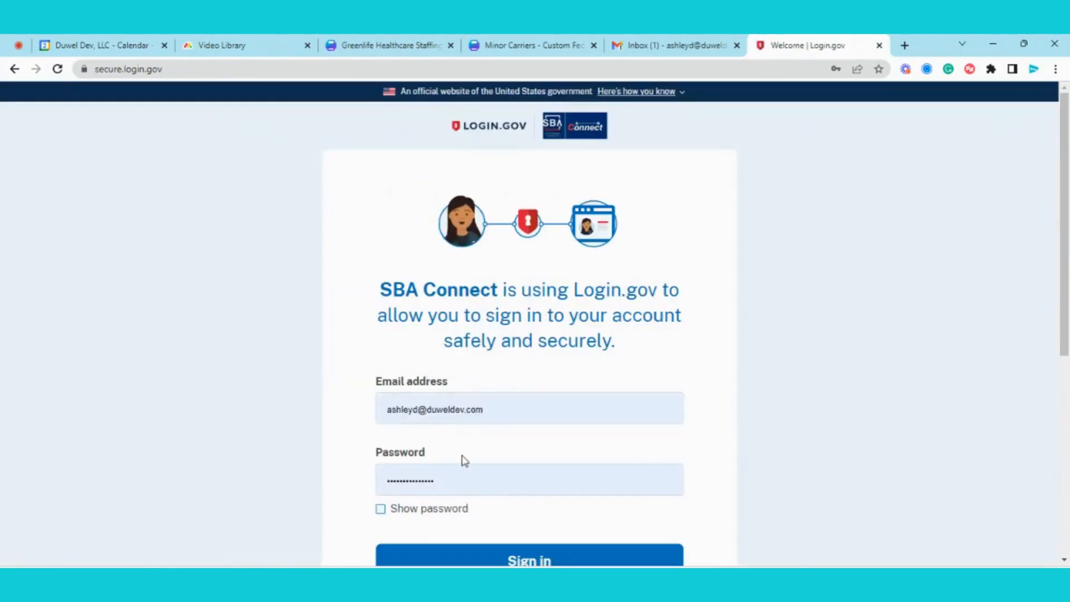
{"action": "left_click", "coordinate": [502, 559]}
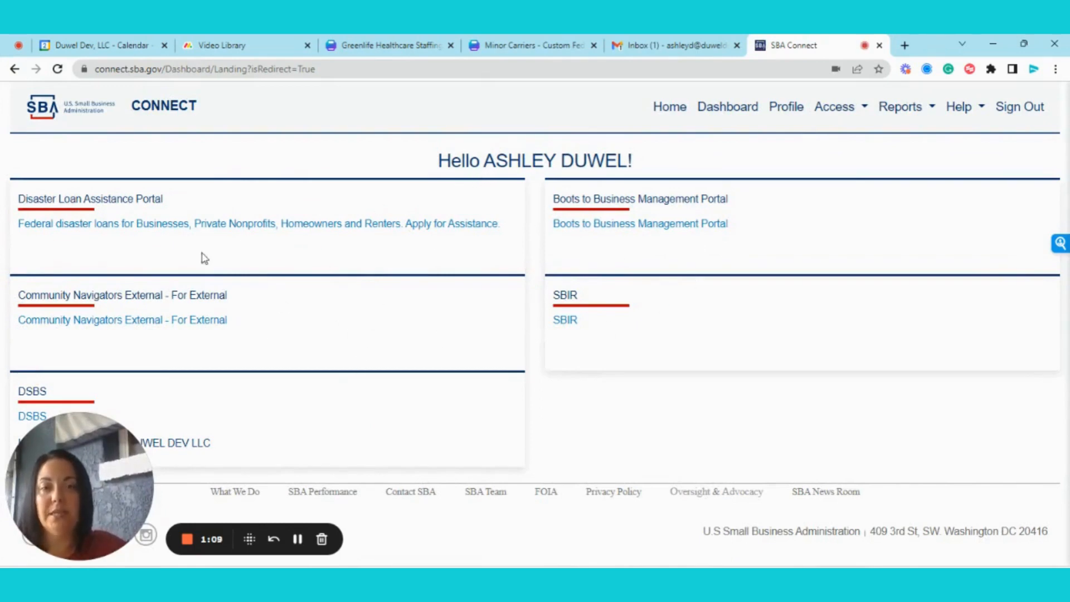
{"action": "left_click", "coordinate": [841, 112]}
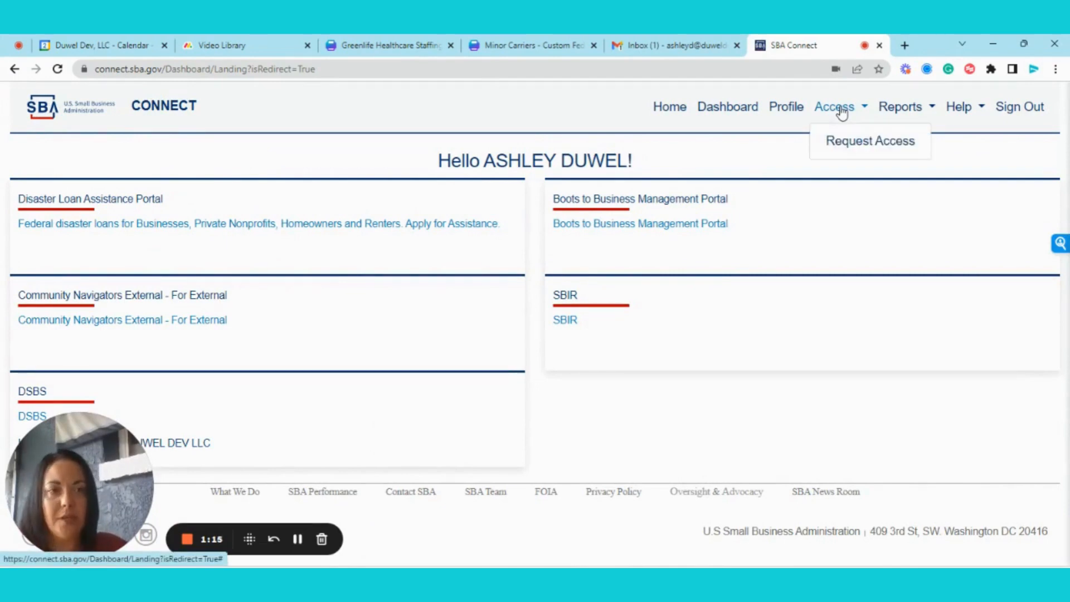
{"action": "left_click", "coordinate": [859, 148]}
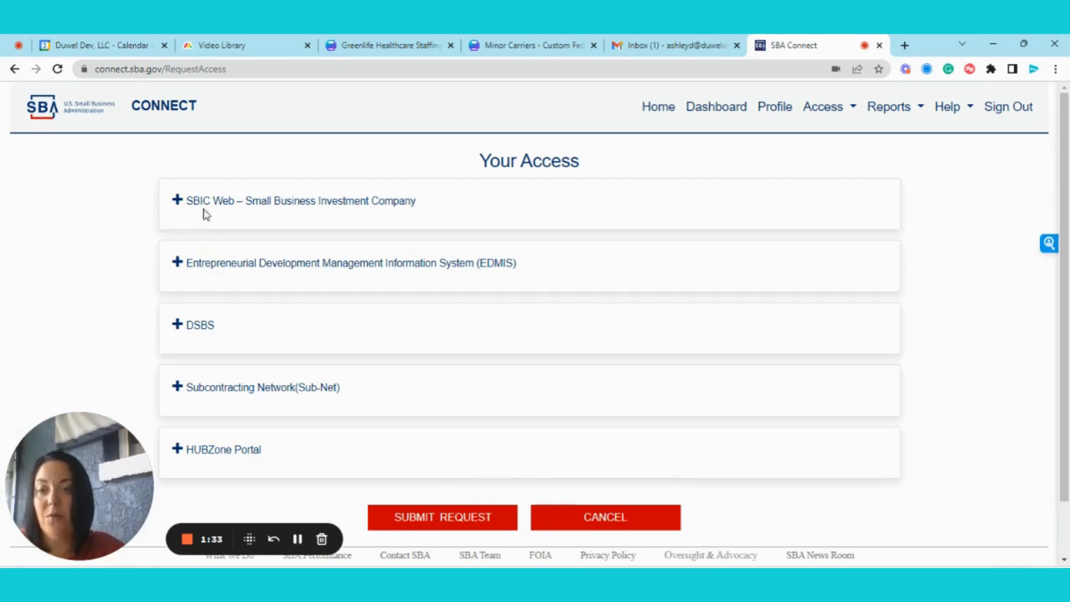
{"action": "left_click", "coordinate": [185, 328]}
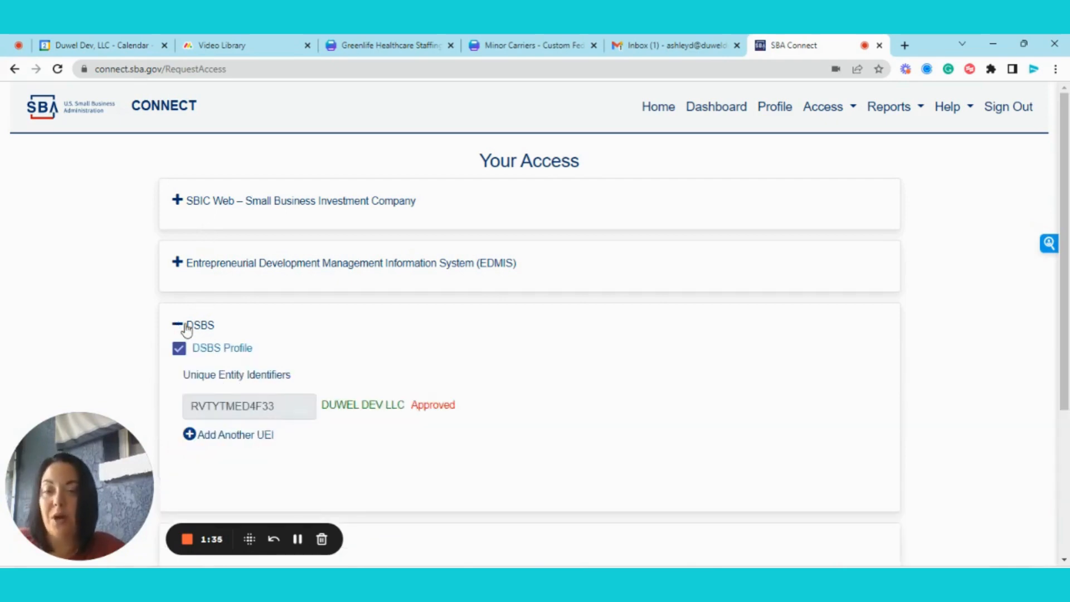
{"action": "scroll", "coordinate": [186, 332], "scroll_direction": "down", "scroll_amount": 3}
{"action": "scroll", "coordinate": [192, 438], "scroll_direction": "down", "scroll_amount": 1}
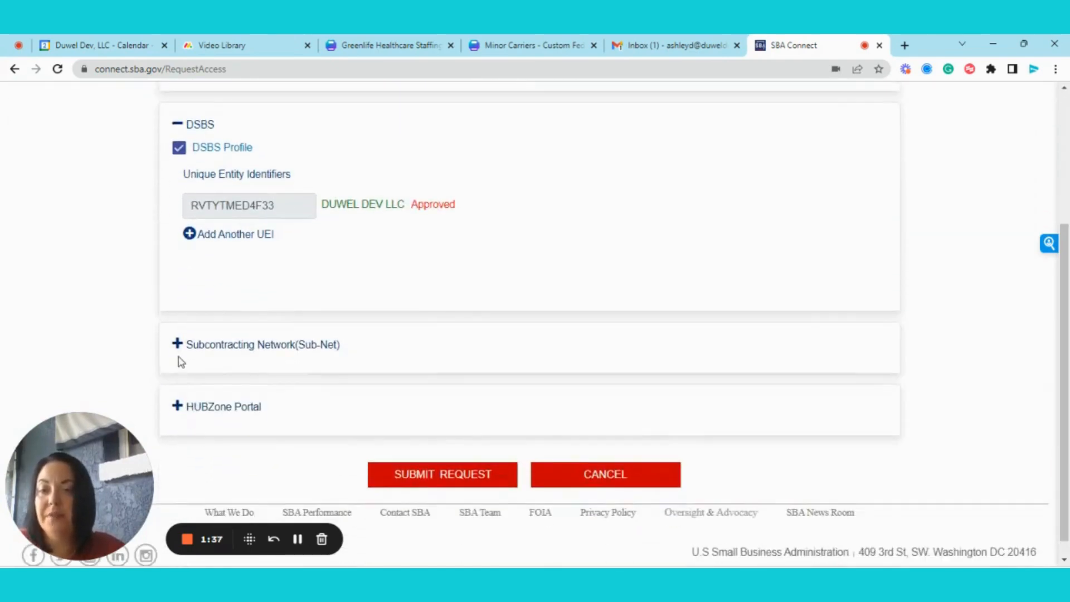
{"action": "scroll", "coordinate": [275, 359], "scroll_direction": "up", "scroll_amount": 3}
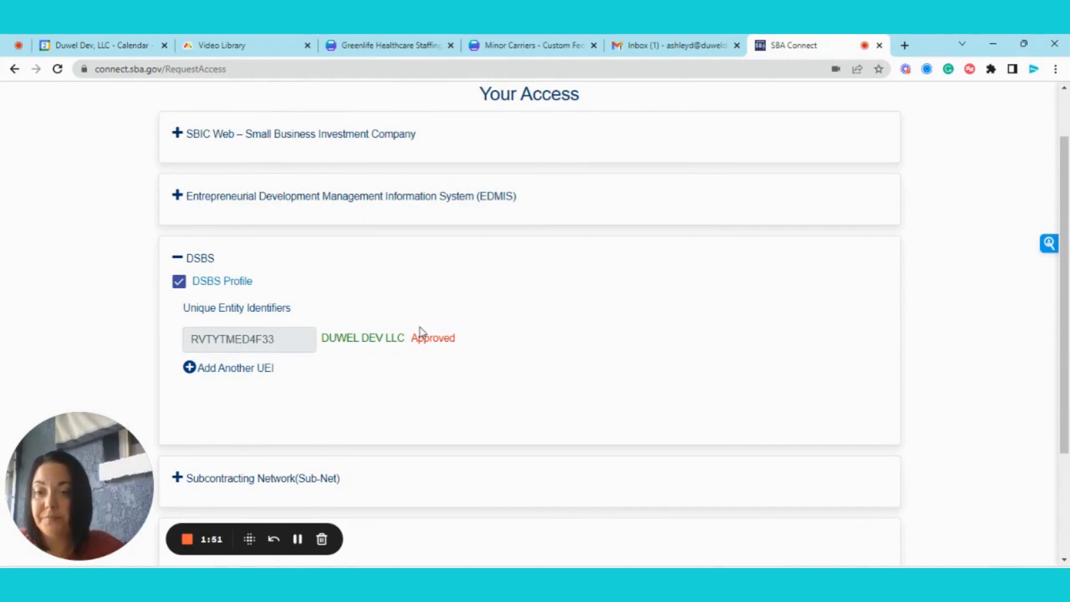
{"action": "scroll", "coordinate": [342, 279], "scroll_direction": "down", "scroll_amount": 2}
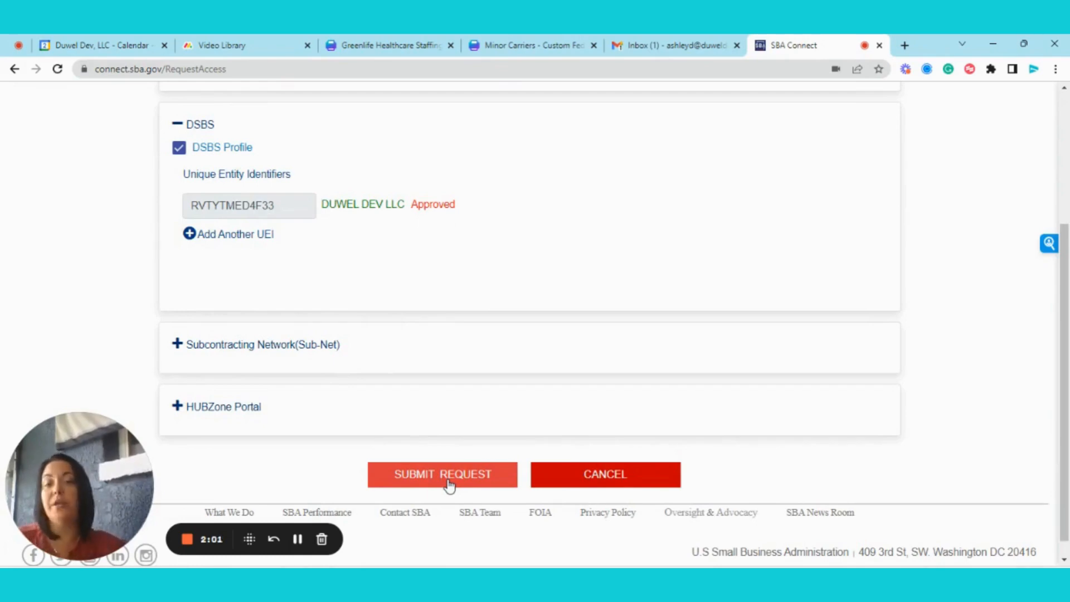
{"action": "scroll", "coordinate": [504, 327], "scroll_direction": "up", "scroll_amount": 3}
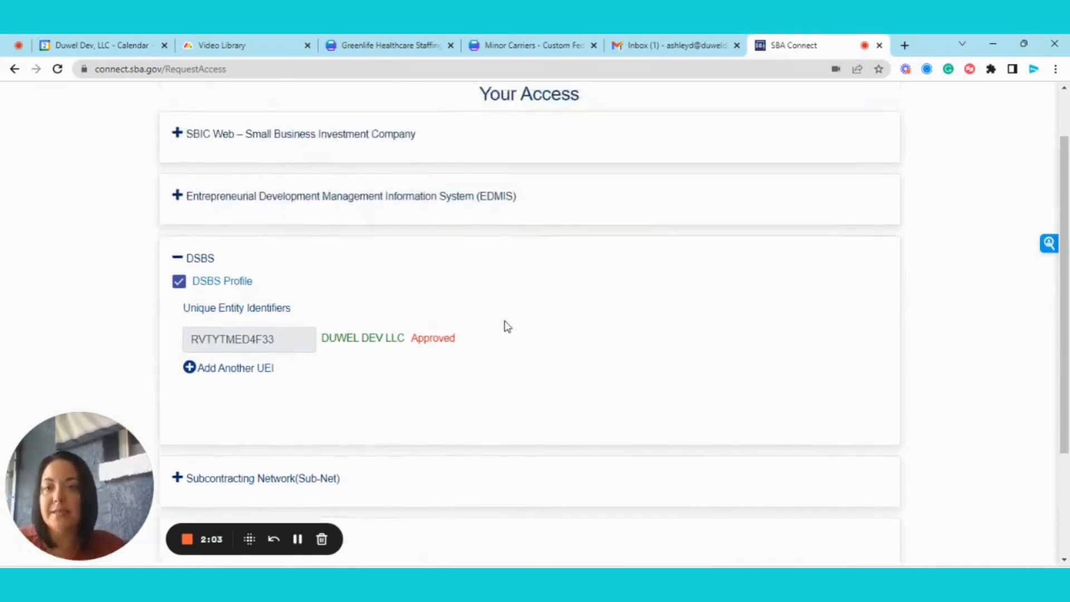
{"action": "scroll", "coordinate": [504, 328], "scroll_direction": "down", "scroll_amount": 3}
{"action": "scroll", "coordinate": [508, 327], "scroll_direction": "up", "scroll_amount": 3}
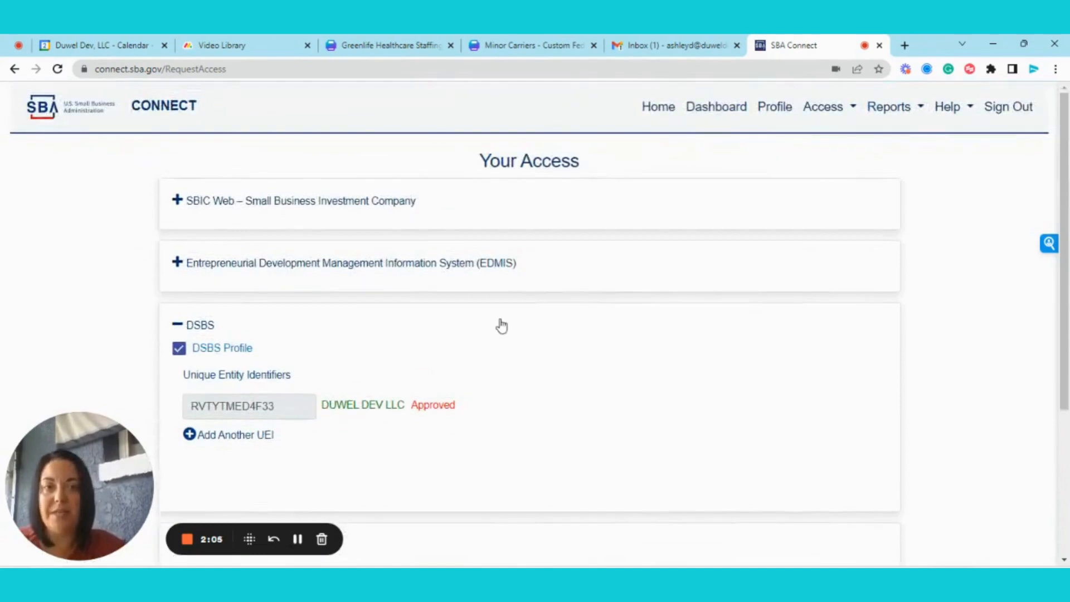
{"action": "left_click", "coordinate": [649, 110]}
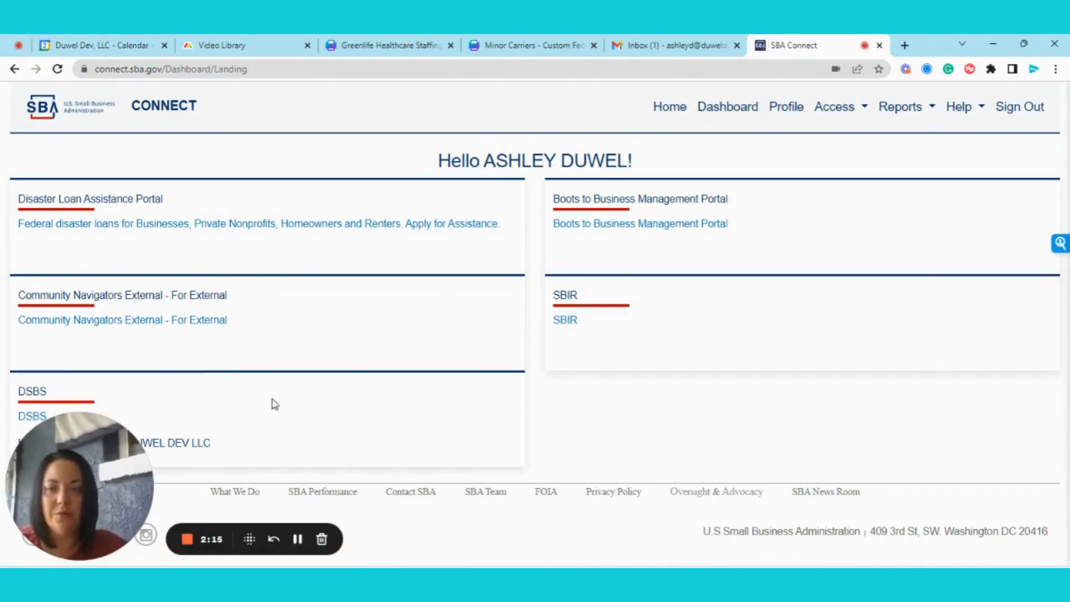
Open the company's DSBS profile and continue past the Orientation/Help page to Mandatory Data
{"action": "left_click", "coordinate": [171, 445]}
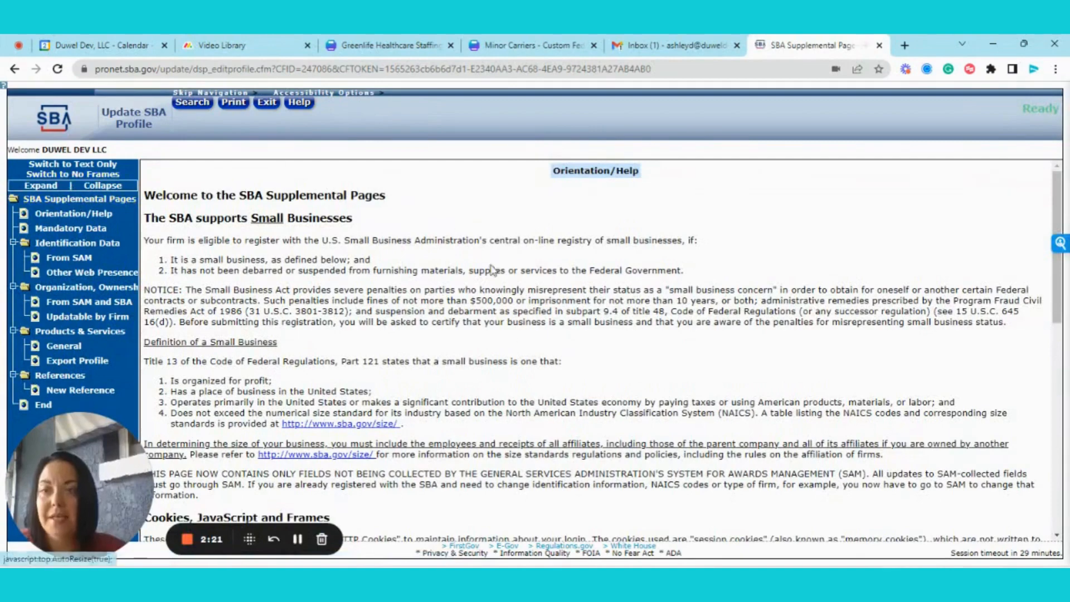
{"action": "scroll", "coordinate": [733, 279], "scroll_direction": "down", "scroll_amount": 3}
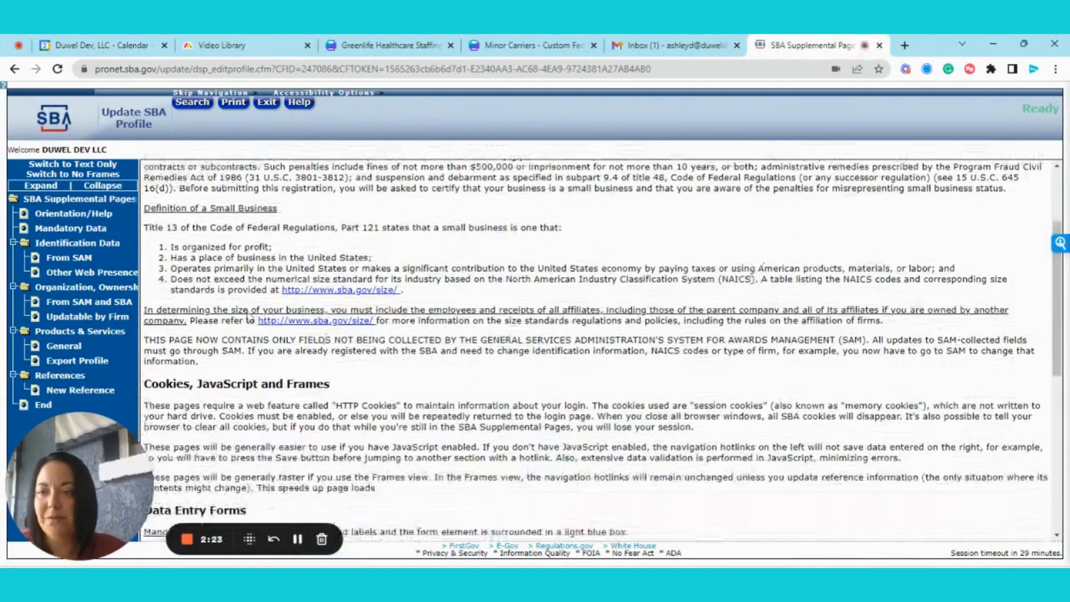
{"action": "scroll", "coordinate": [943, 446], "scroll_direction": "down", "scroll_amount": 8}
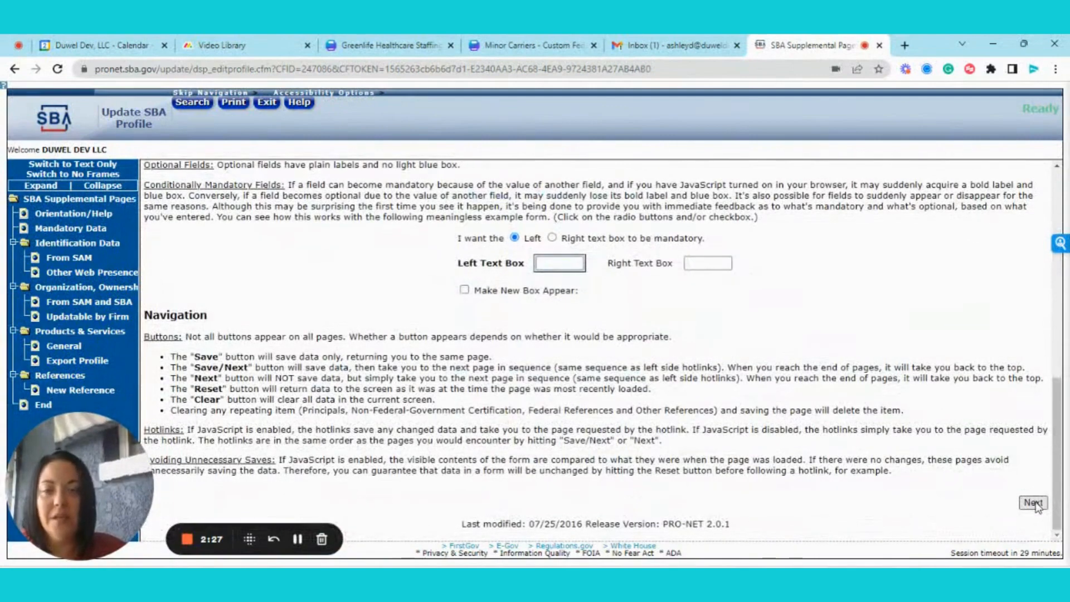
{"action": "left_click", "coordinate": [1033, 502]}
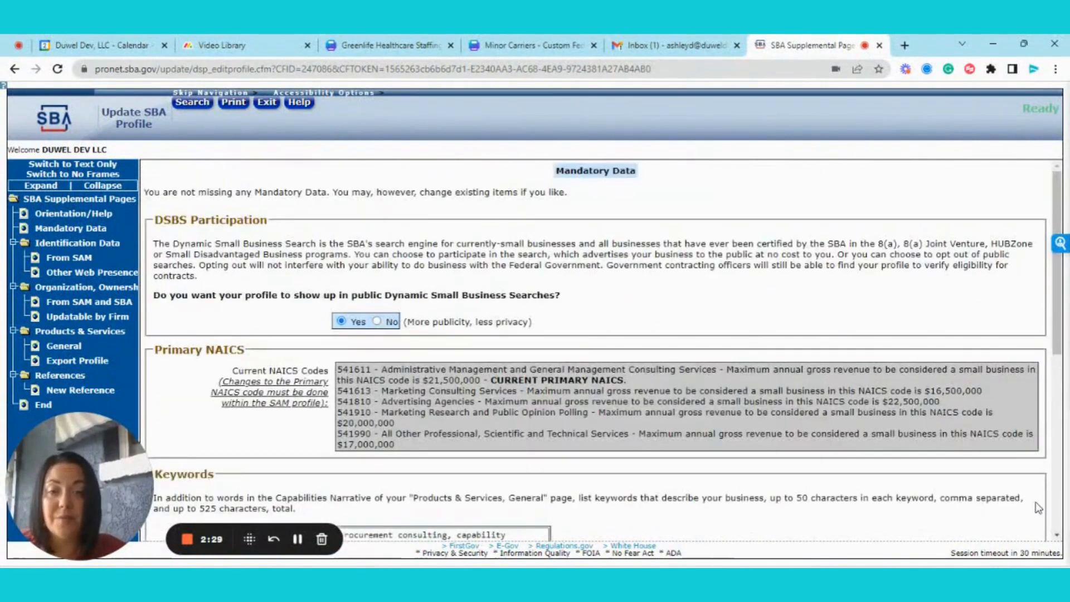
Review the Mandatory Data form and pick a certification date from the calendar
{"action": "scroll", "coordinate": [685, 313], "scroll_direction": "down", "scroll_amount": 3}
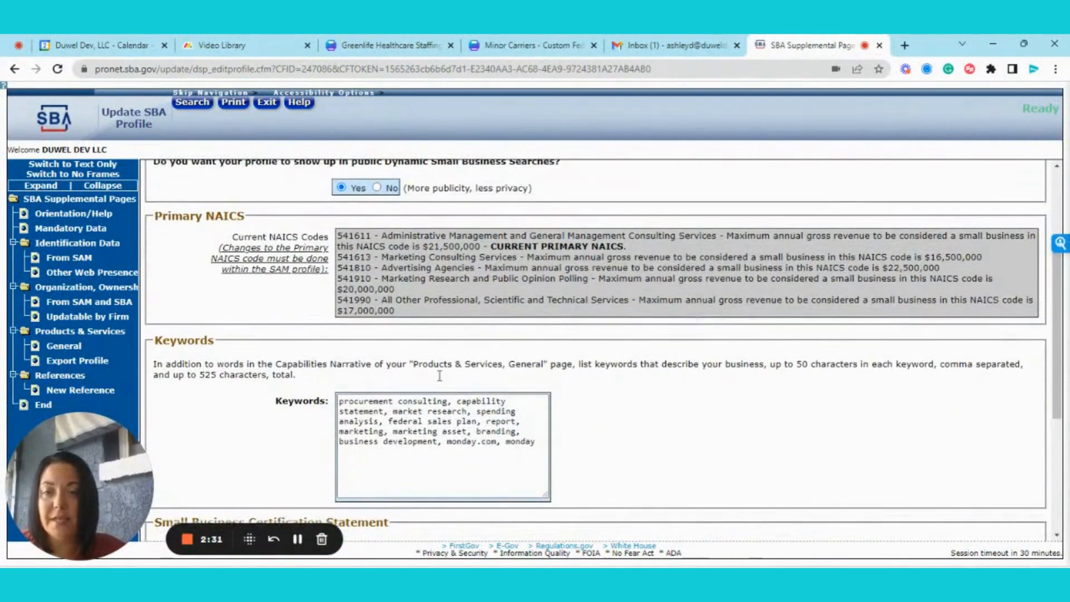
{"action": "scroll", "coordinate": [477, 422], "scroll_direction": "down", "scroll_amount": 1}
{"action": "scroll", "coordinate": [477, 422], "scroll_direction": "down", "scroll_amount": 2}
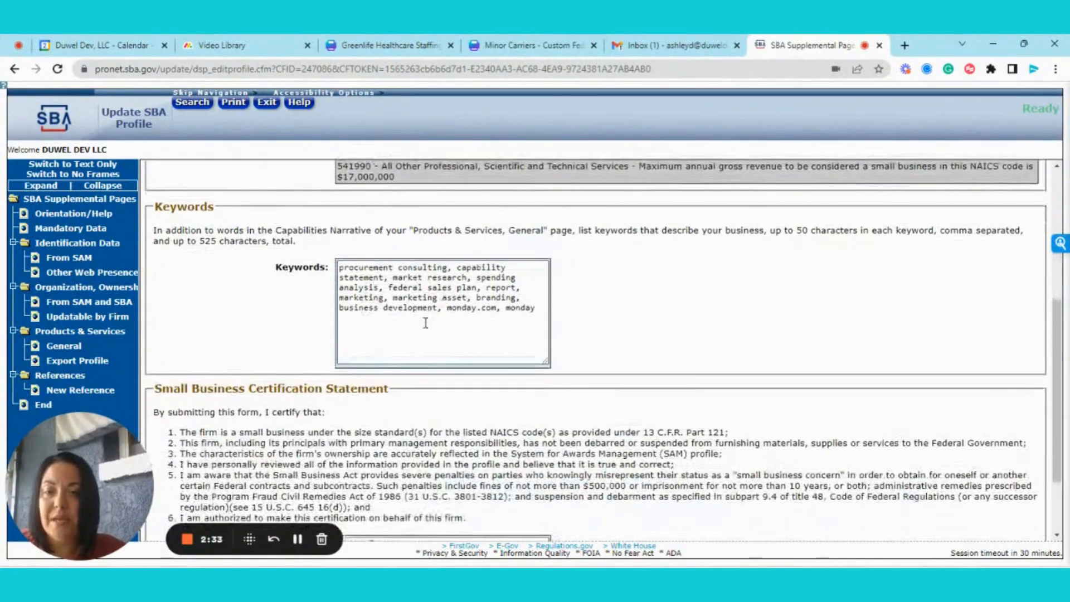
{"action": "scroll", "coordinate": [425, 325], "scroll_direction": "down", "scroll_amount": 2}
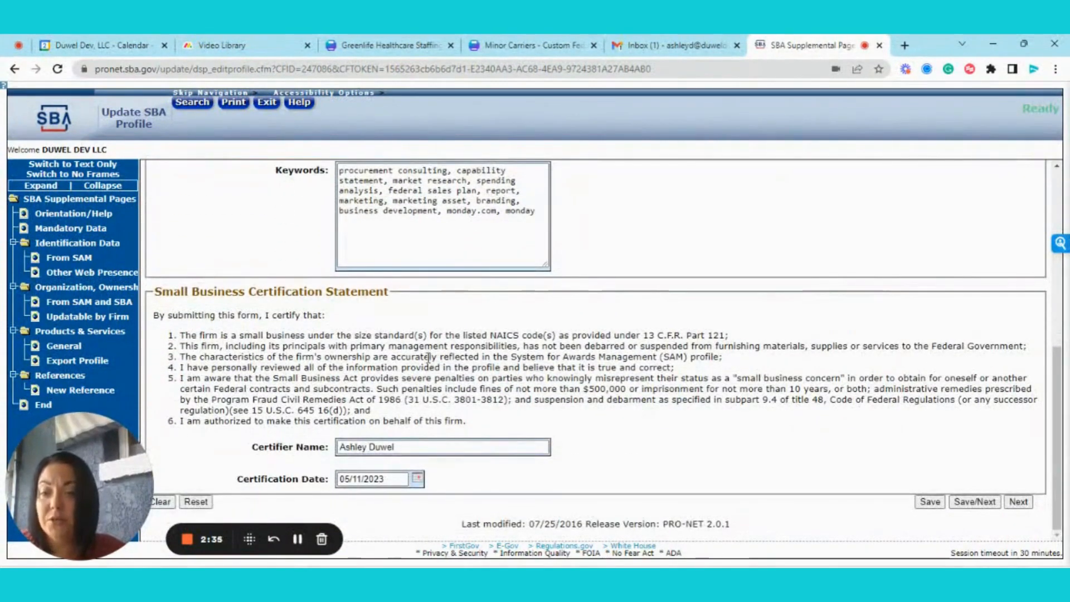
{"action": "left_click", "coordinate": [385, 481]}
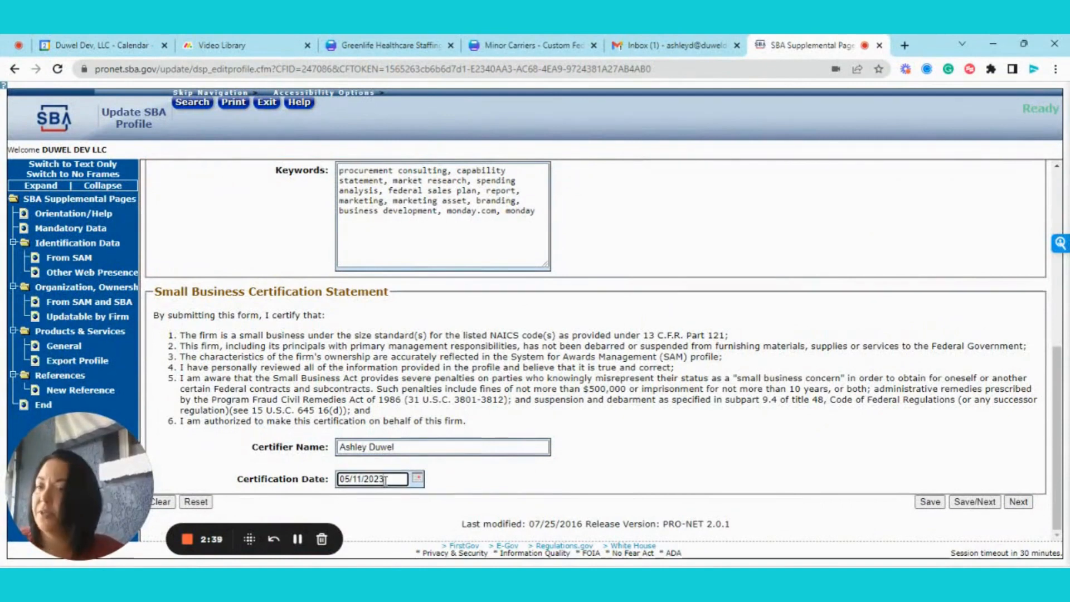
{"action": "left_click", "coordinate": [418, 484]}
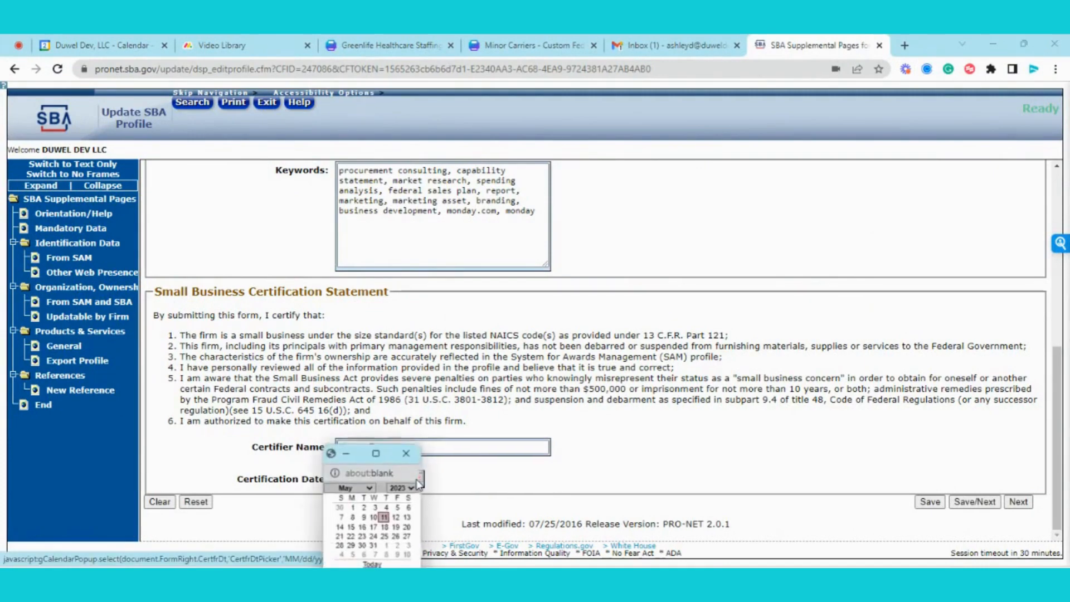
{"action": "left_click", "coordinate": [329, 386]}
{"action": "scroll", "coordinate": [329, 386], "scroll_direction": "up", "scroll_amount": 5}
{"action": "scroll", "coordinate": [329, 386], "scroll_direction": "up", "scroll_amount": 2}
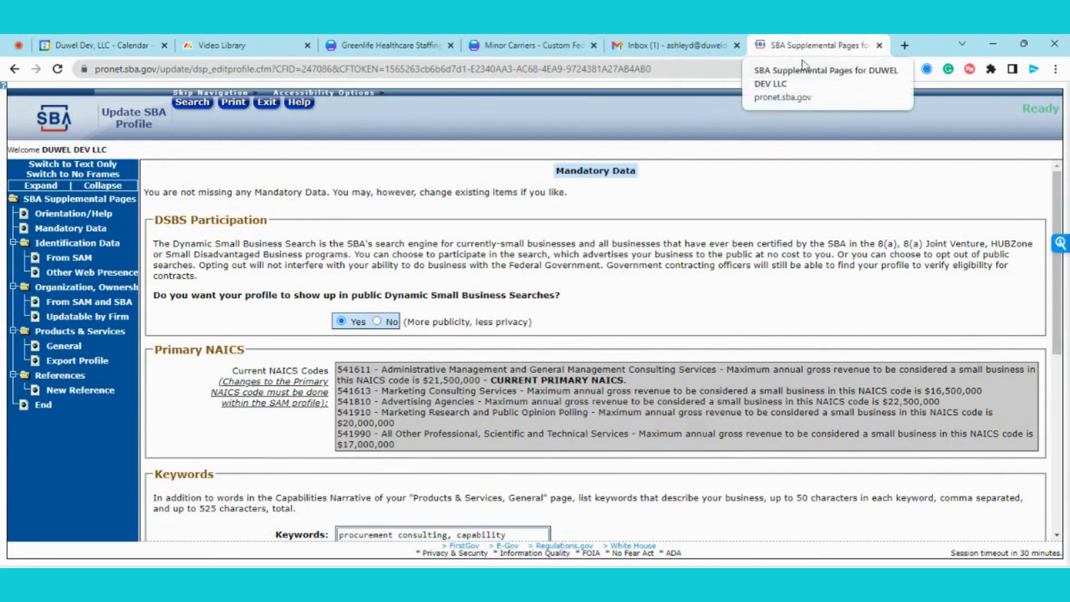
{"action": "scroll", "coordinate": [285, 239], "scroll_direction": "down", "scroll_amount": 1}
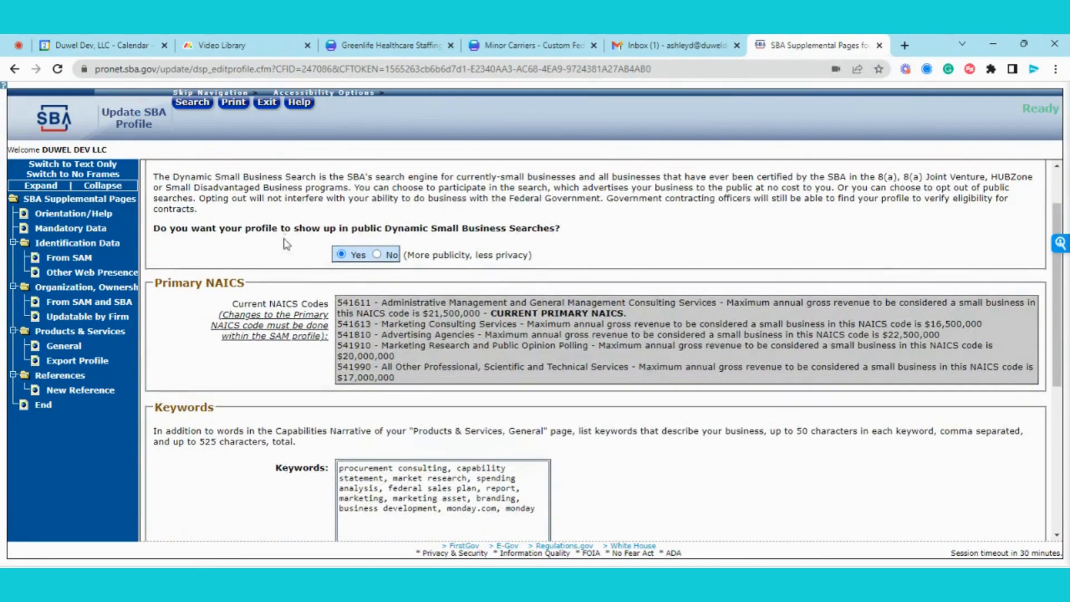
{"action": "scroll", "coordinate": [286, 244], "scroll_direction": "down", "scroll_amount": 1}
{"action": "scroll", "coordinate": [285, 239], "scroll_direction": "down", "scroll_amount": 4}
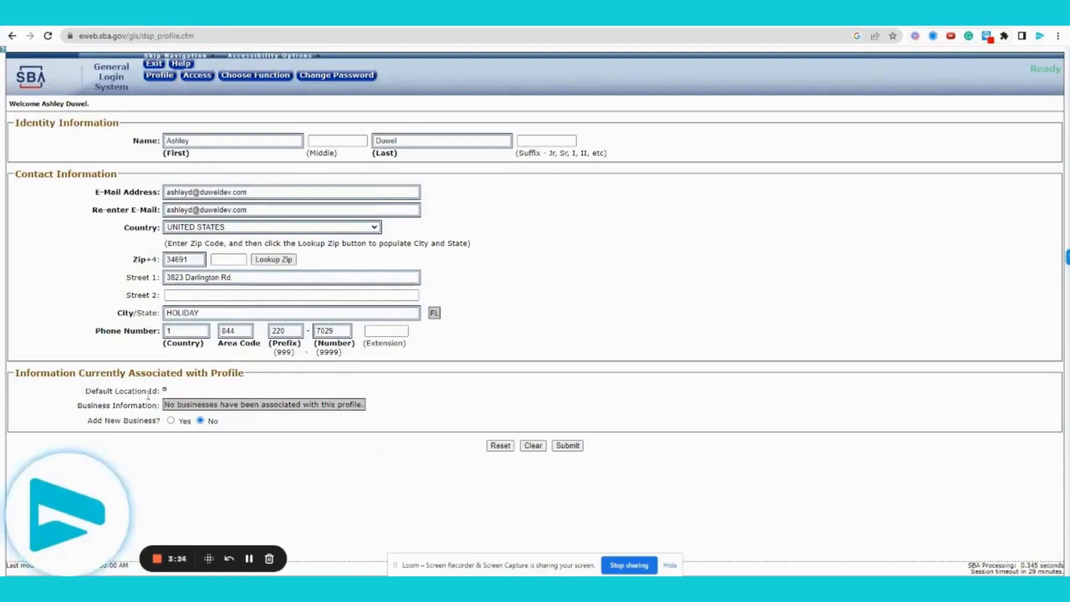
Add a new business with its EIN and UEI to the profile and save it
{"action": "left_click", "coordinate": [171, 421]}
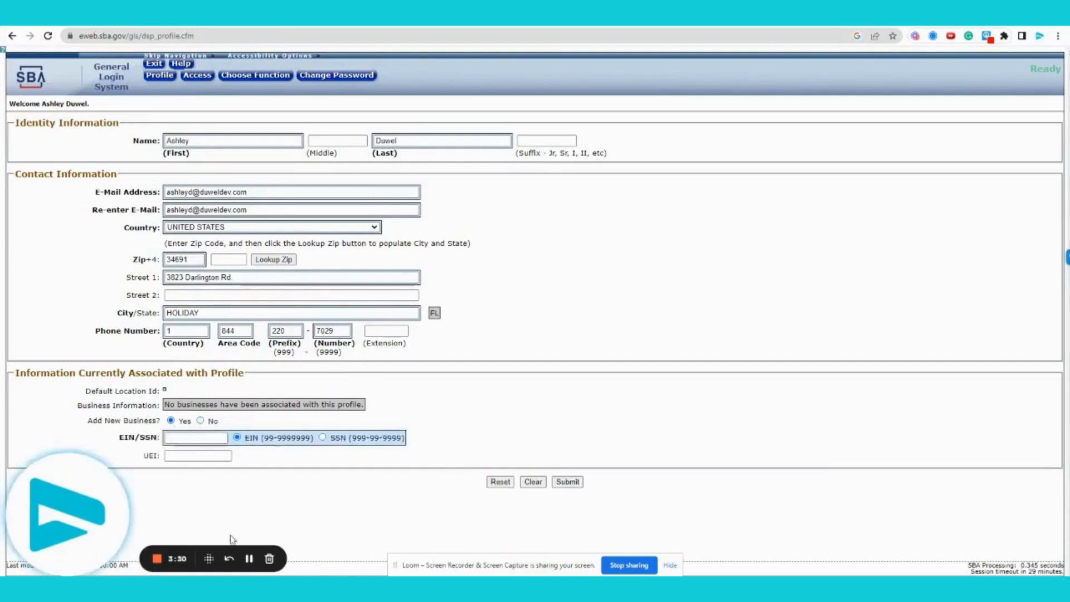
{"action": "left_click", "coordinate": [192, 437]}
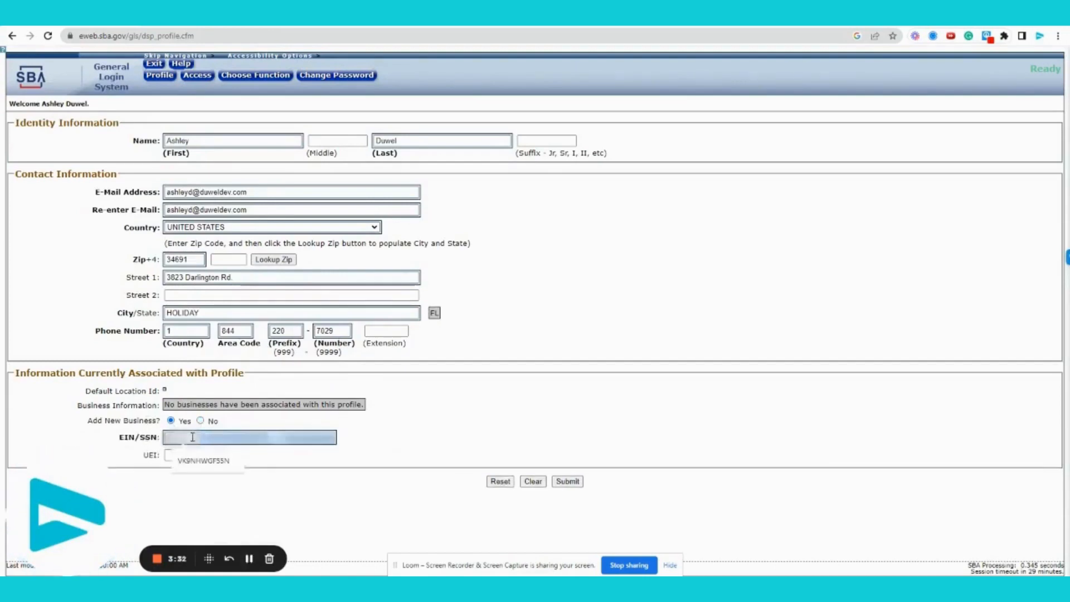
{"action": "type", "text": "8"}
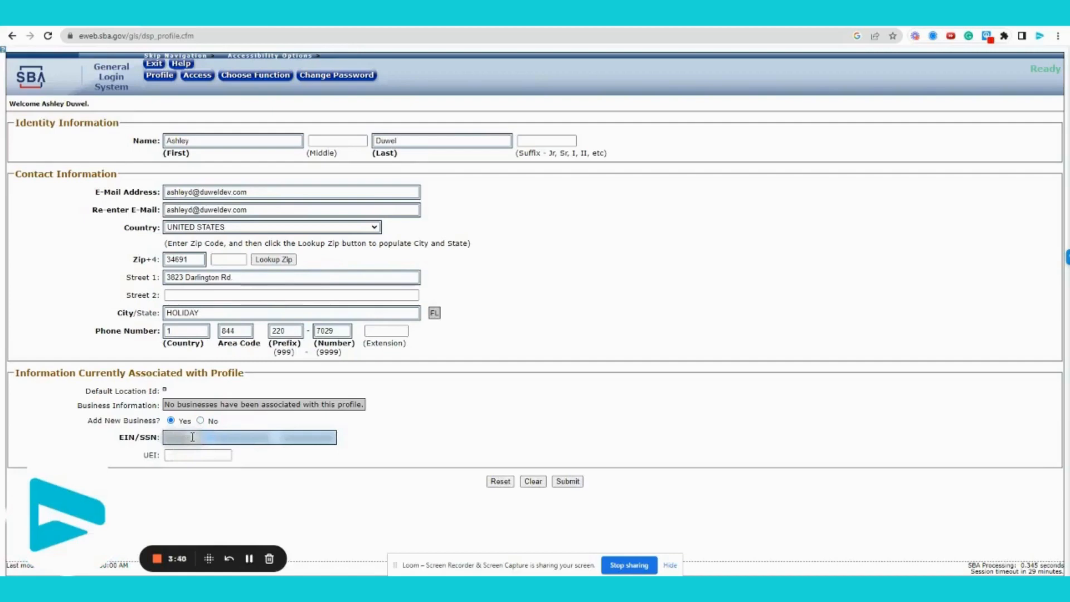
{"action": "left_click", "coordinate": [194, 458]}
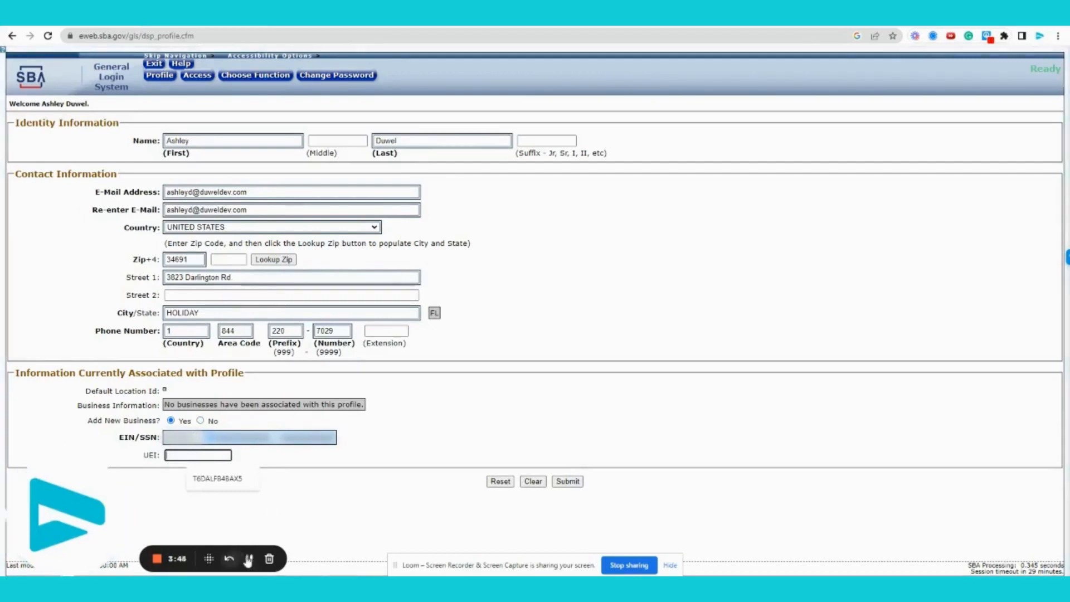
{"action": "left_click", "coordinate": [248, 559]}
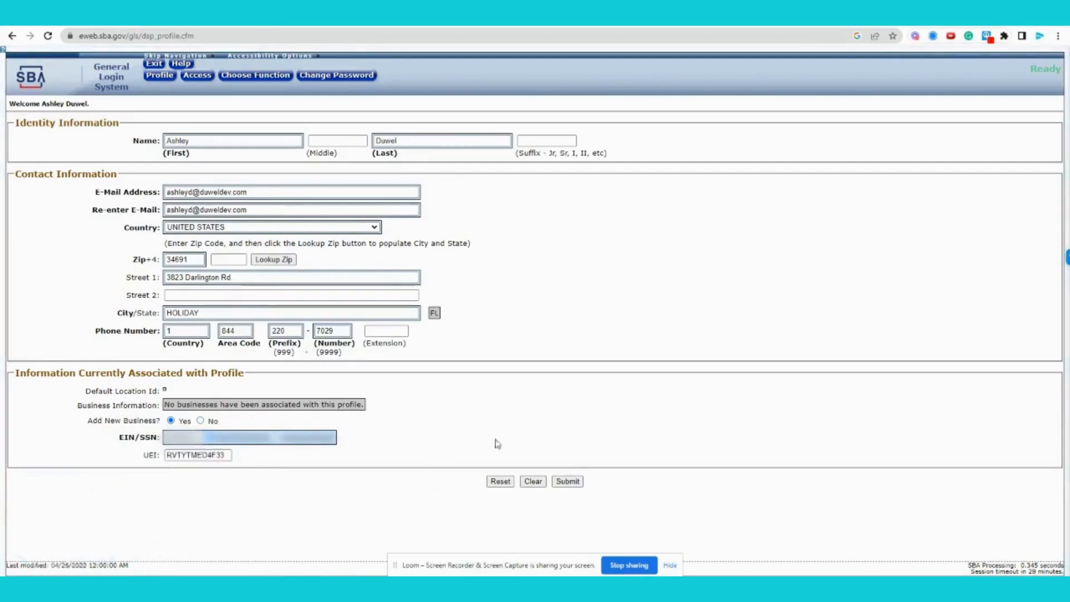
{"action": "left_click", "coordinate": [568, 481]}
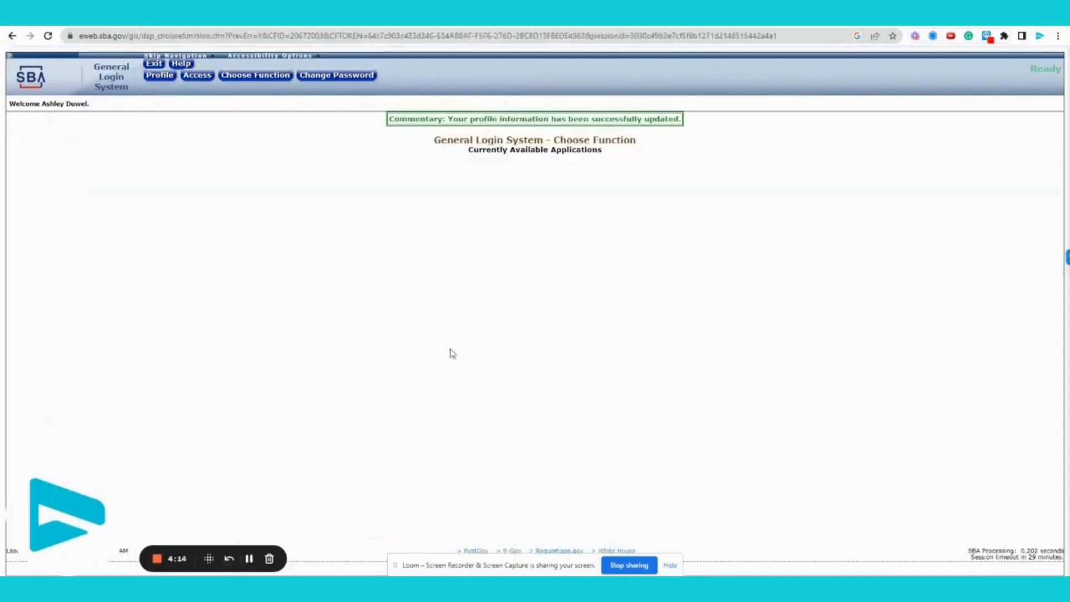
Request PRO-NET / DSBS SBA Supplemental Pages access for the UEI-linked business and submit
{"action": "left_click", "coordinate": [202, 81]}
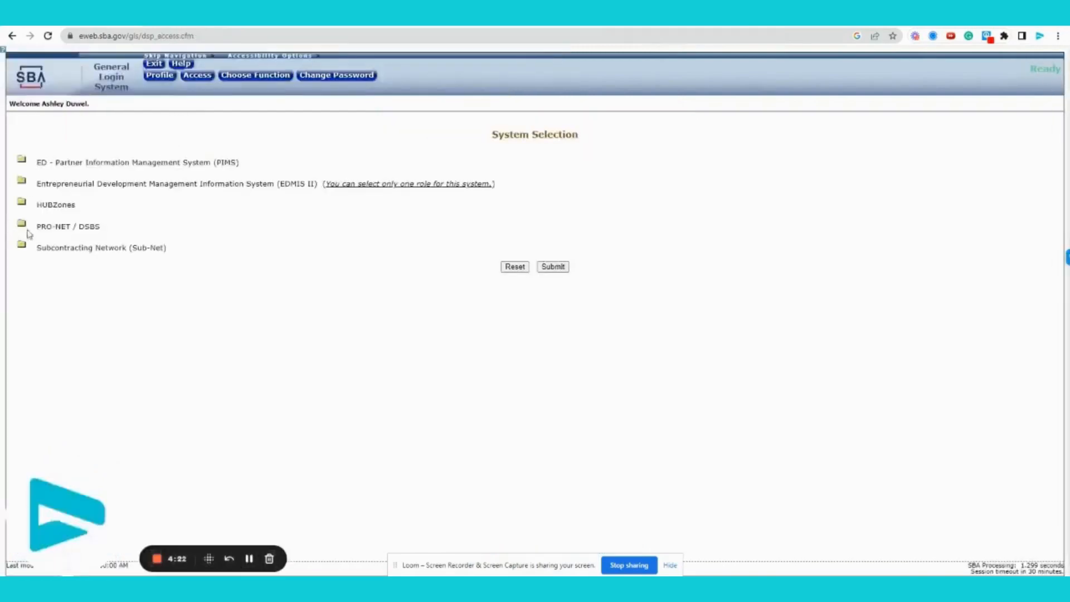
{"action": "left_click", "coordinate": [21, 225]}
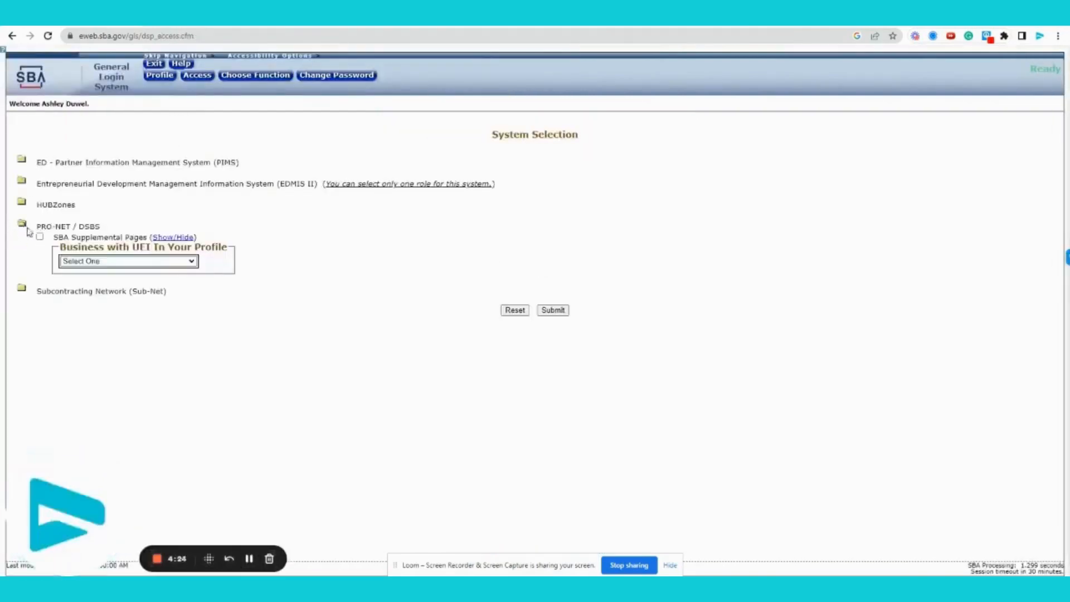
{"action": "left_click", "coordinate": [41, 238]}
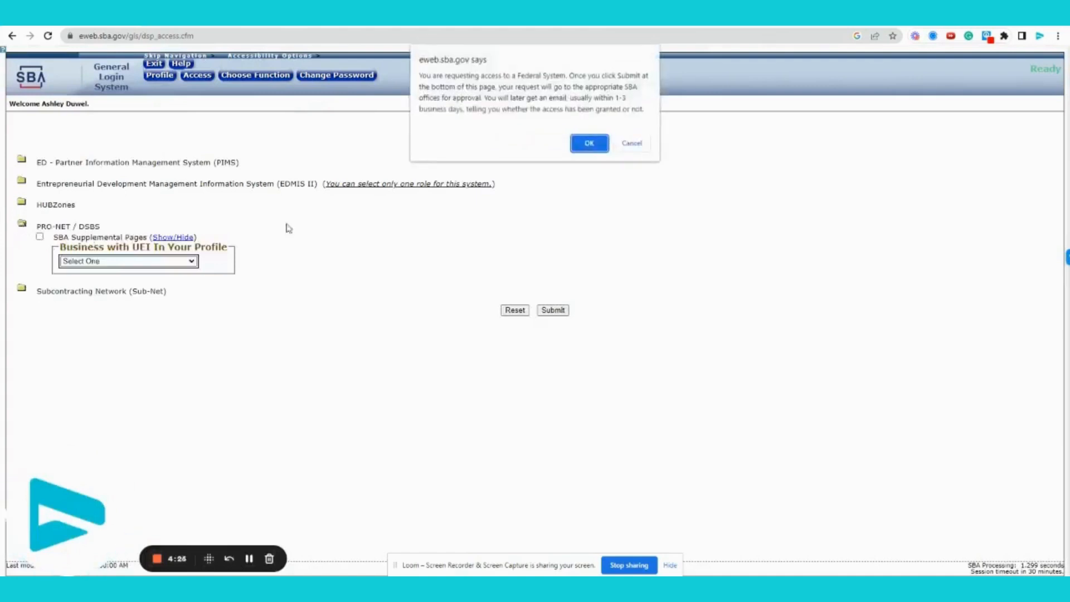
{"action": "left_click", "coordinate": [587, 143]}
{"action": "left_click", "coordinate": [150, 262]}
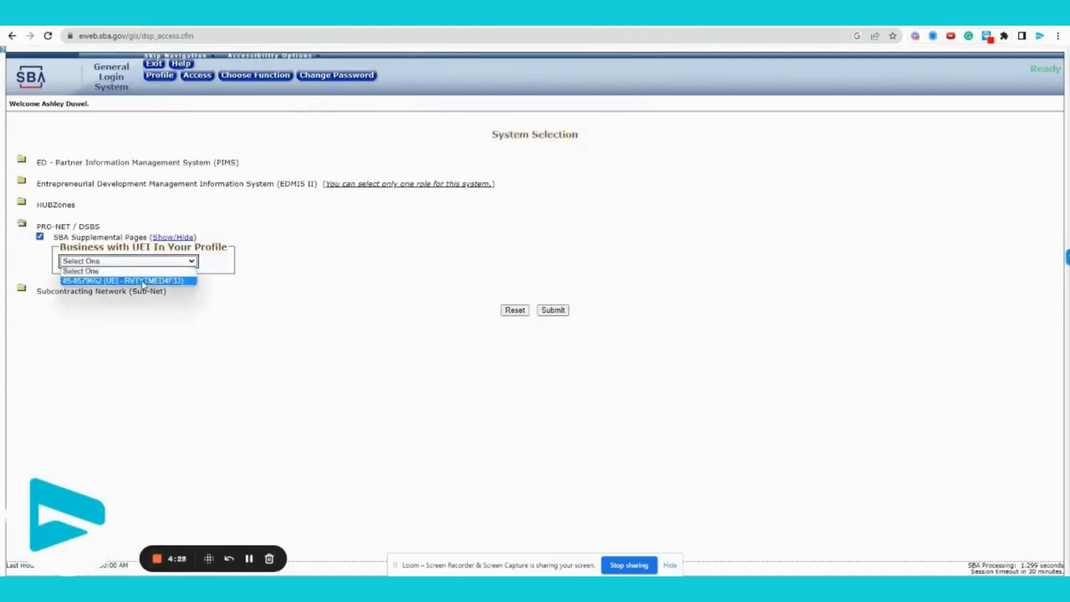
{"action": "left_click", "coordinate": [81, 279]}
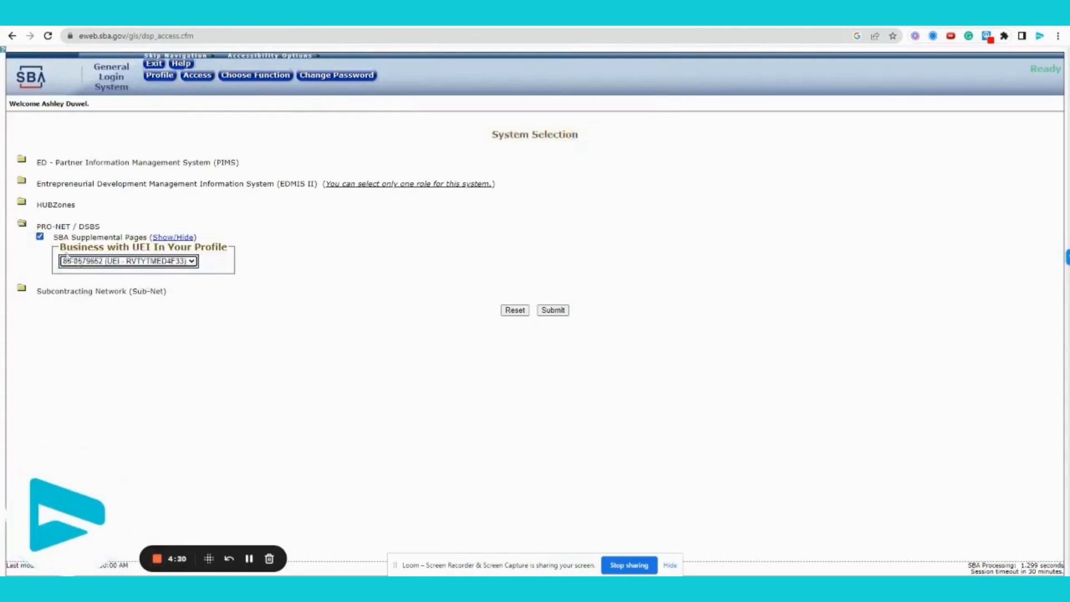
{"action": "left_click", "coordinate": [554, 310]}
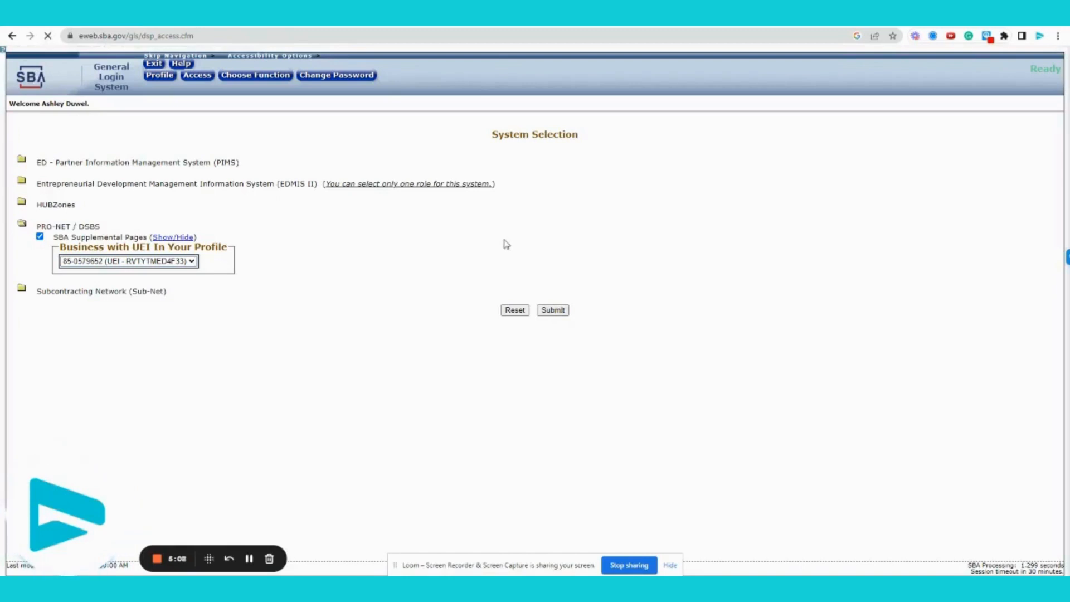
{"action": "left_click", "coordinate": [249, 558]}
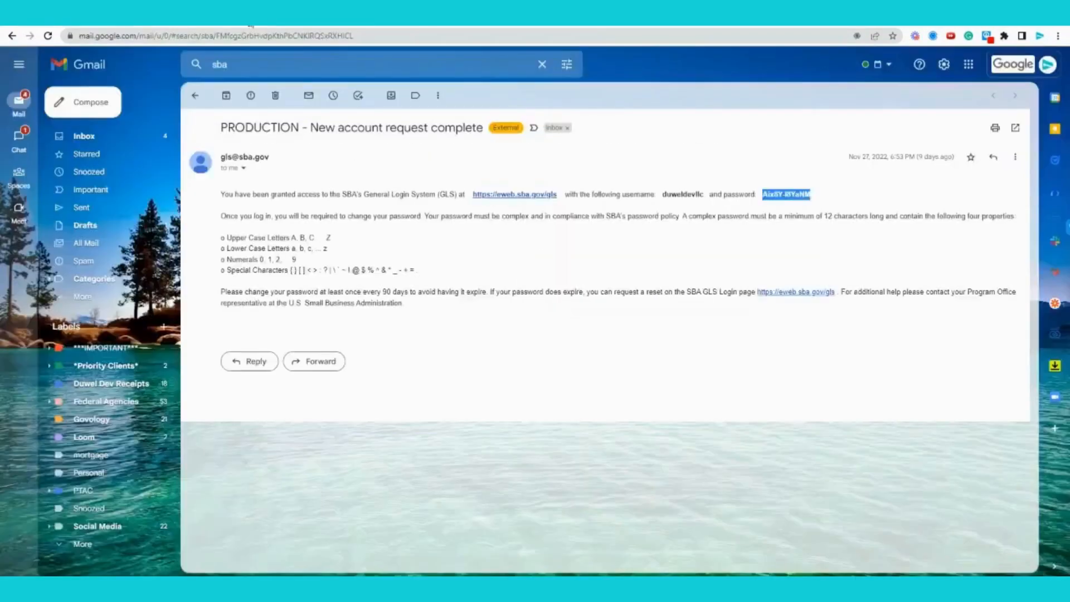
Follow the emailed GLS link, accept the warning, log in, and launch SBA Supplemental Pages
{"action": "left_click", "coordinate": [522, 195]}
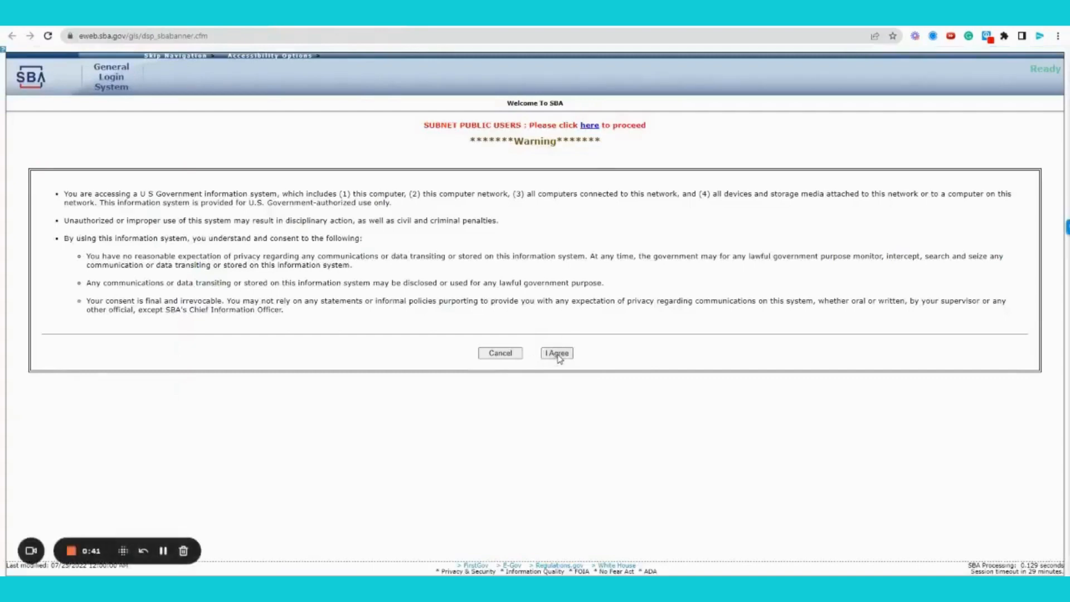
{"action": "left_click", "coordinate": [558, 355]}
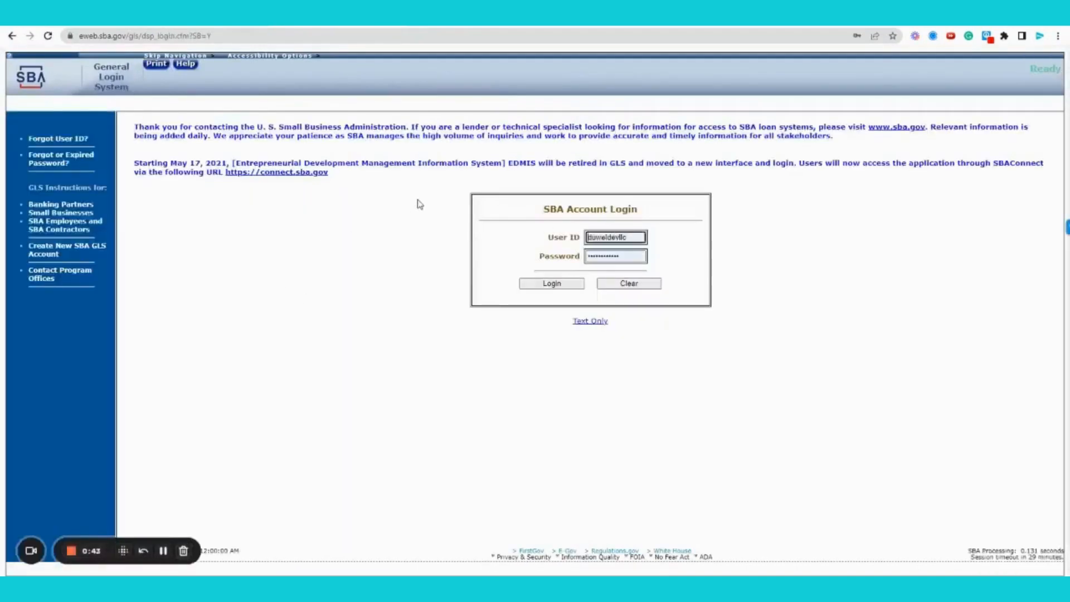
{"action": "left_click", "coordinate": [552, 284]}
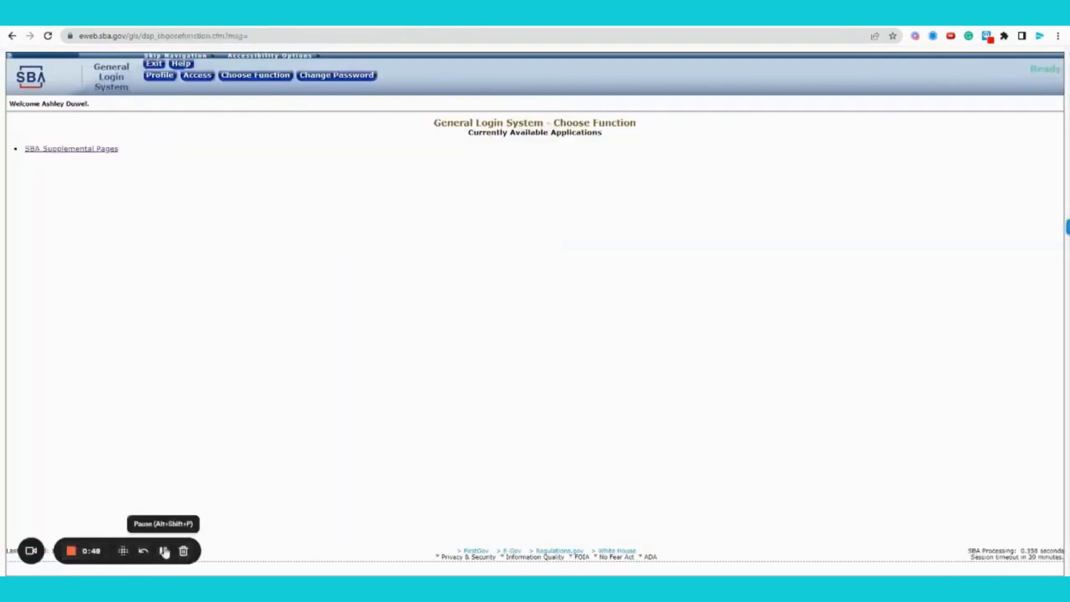
{"action": "left_click", "coordinate": [59, 156]}
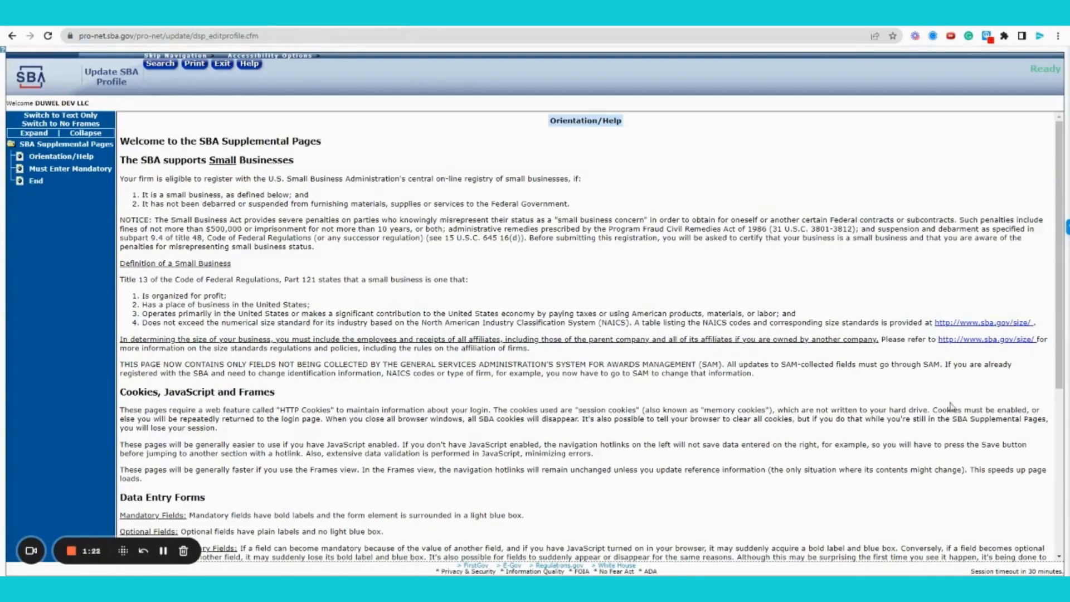
Scroll through the Orientation/Help page and continue to the Mandatory Data form
{"action": "scroll", "coordinate": [899, 423], "scroll_direction": "down", "scroll_amount": 5}
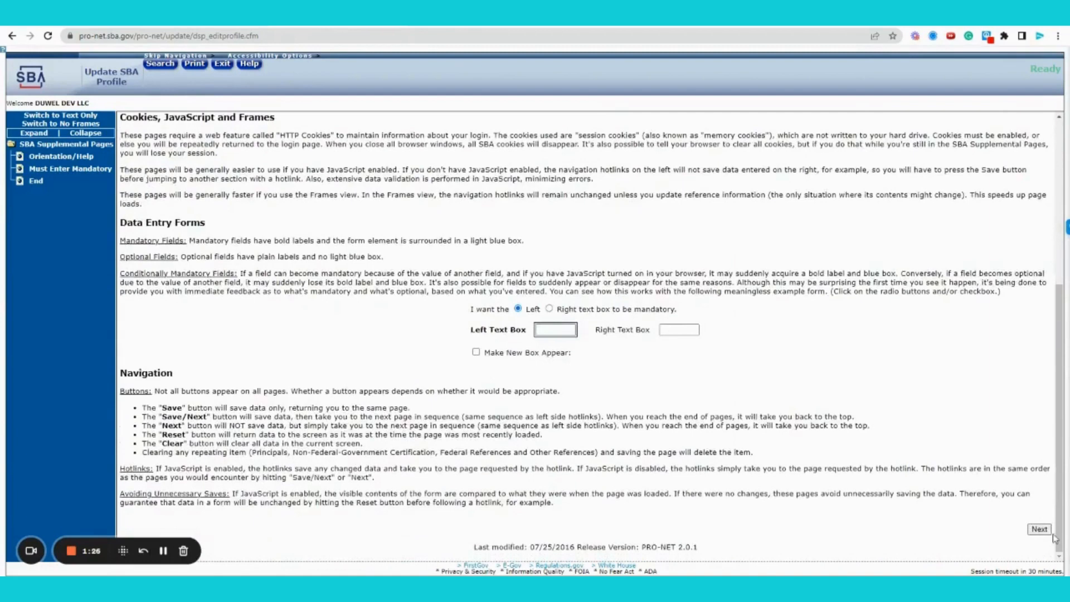
{"action": "left_click", "coordinate": [1044, 530]}
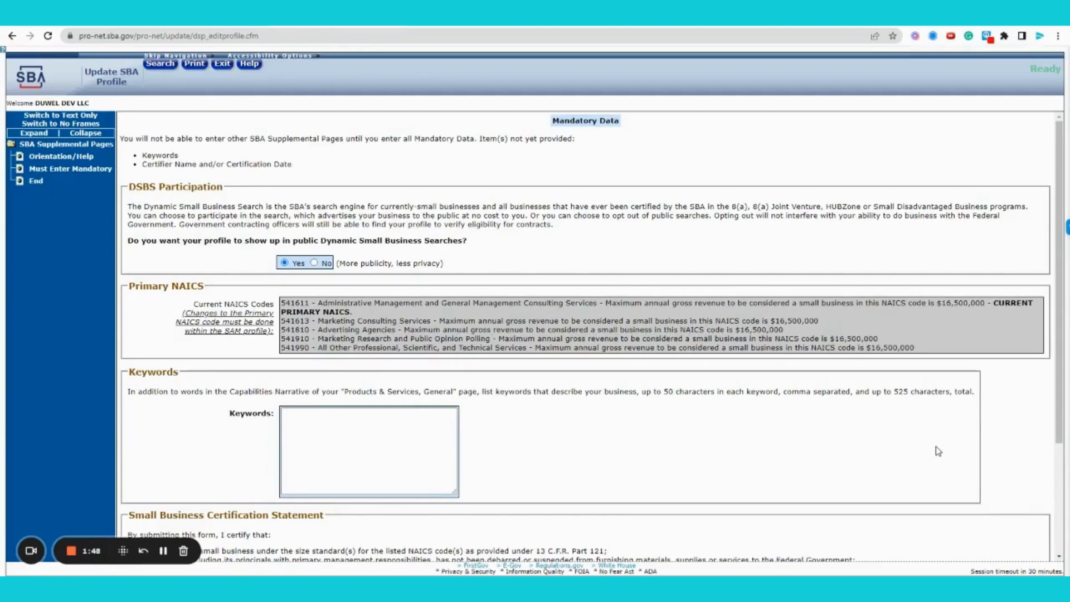
{"action": "left_click", "coordinate": [383, 456]}
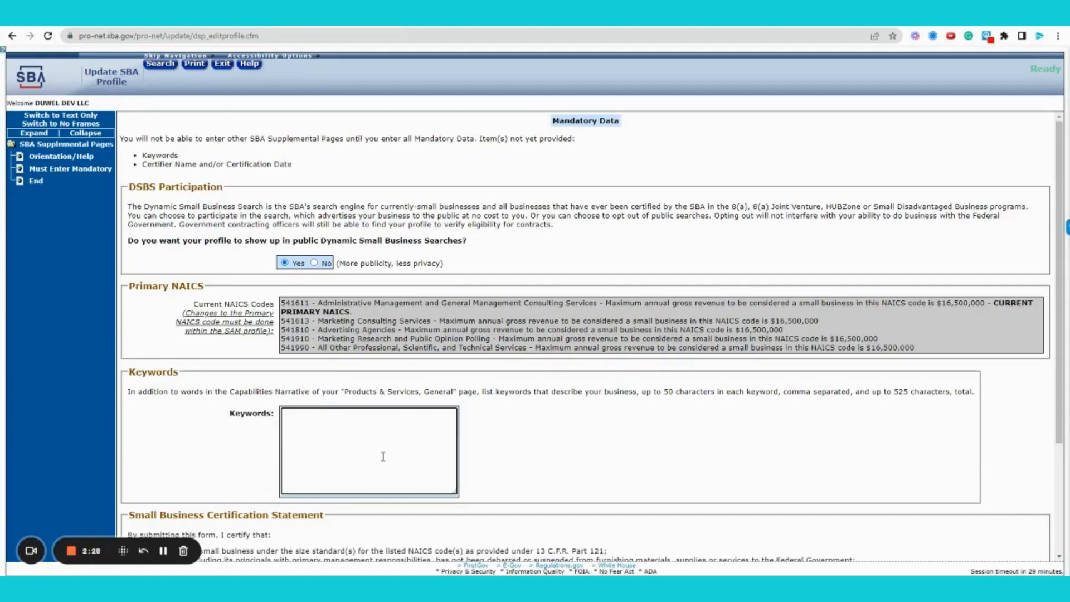
Enter keywords like procurement consulting, market research, branding, business development, monday.com, fixing typos
{"action": "type", "text": "procurement consulting, capability"}
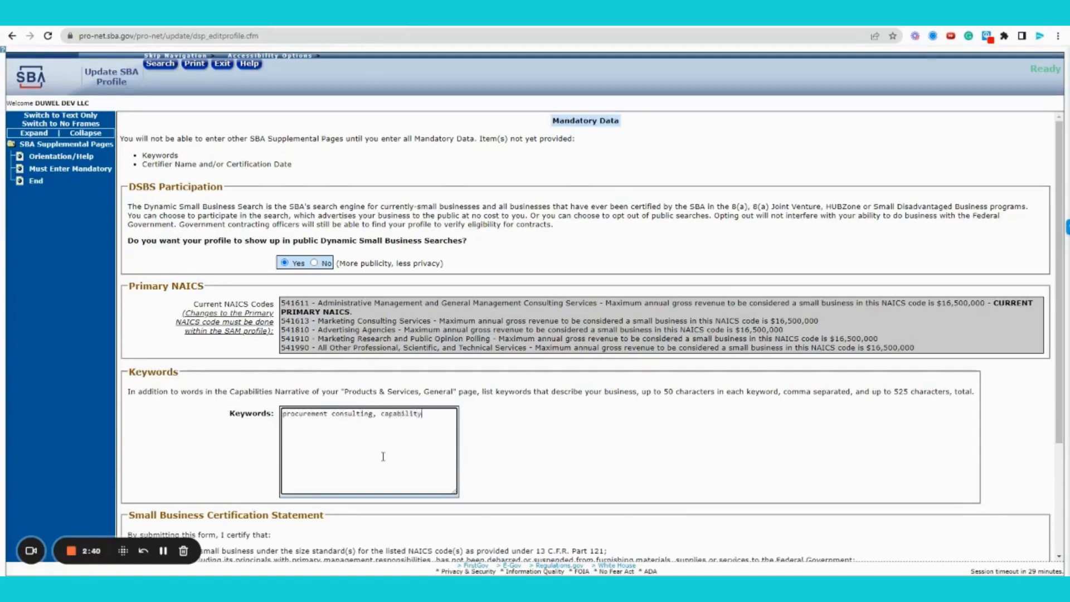
{"action": "type", "text": " statement, market research, spec"}
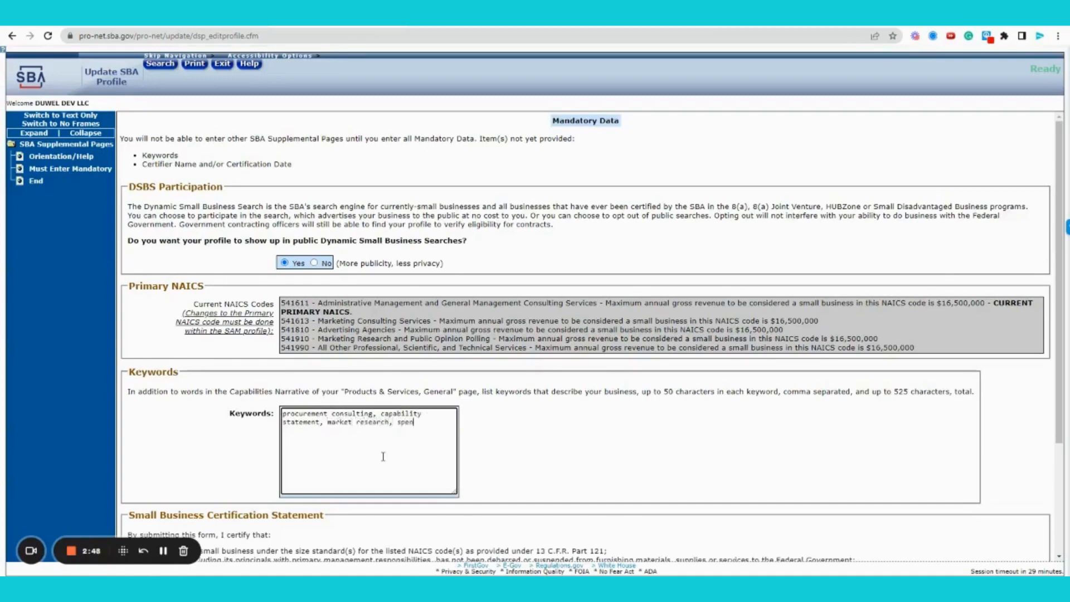
{"action": "type", "text": "ding analysis, federal salesplan."}
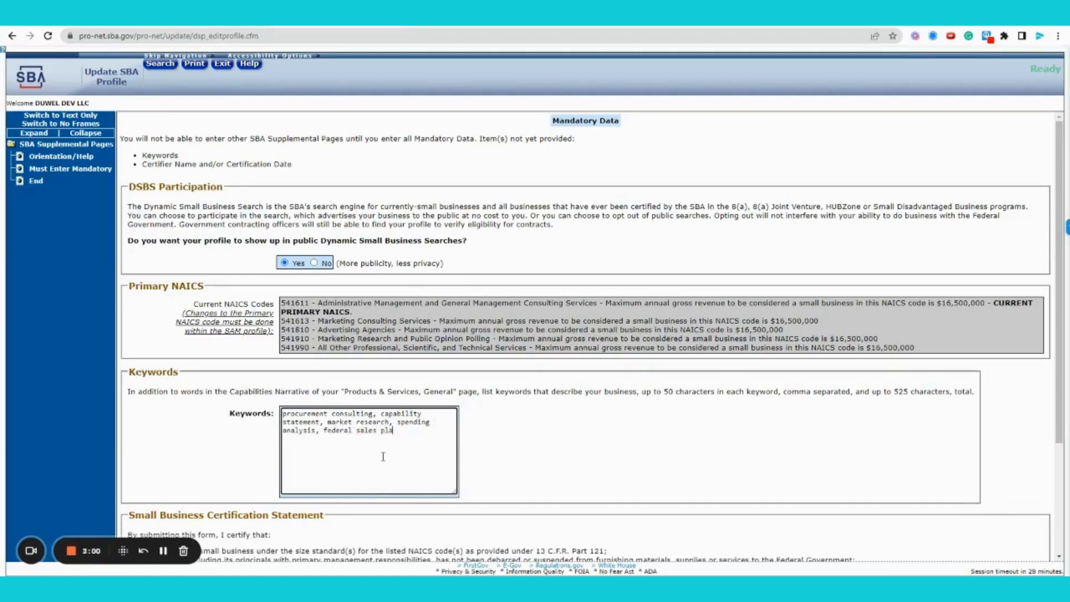
{"action": "key", "text": "BackSpace"}
{"action": "key", "text": "BackSpace"}
{"action": "type", "text": "res"}
{"action": "type", "text": "ort,"}
{"action": "type", "text": "marketing"}
{"action": "type", "text": ", marketing a"}
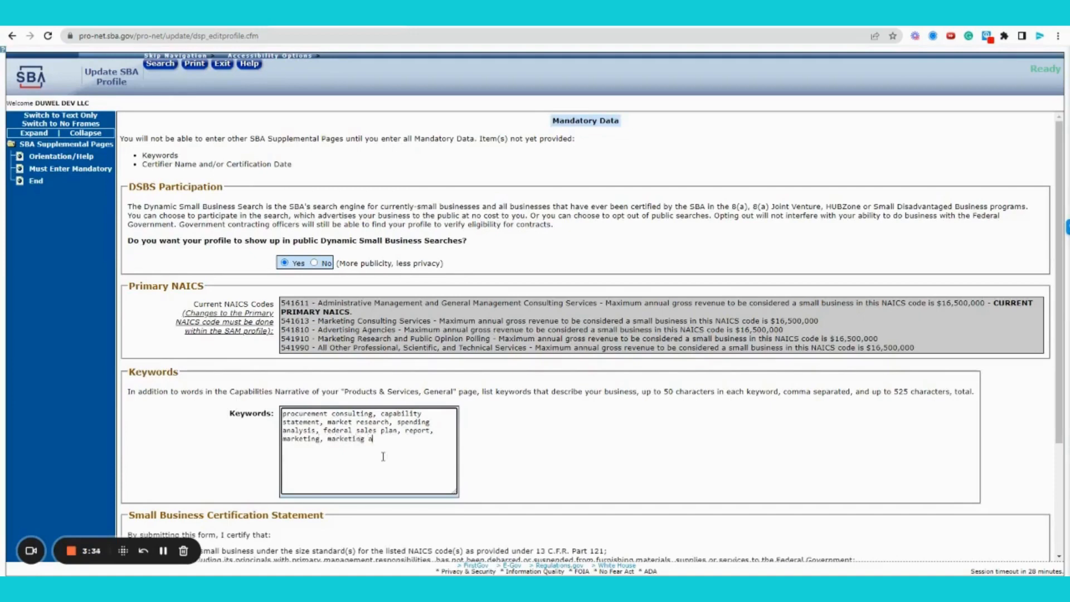
{"action": "type", "text": "sset,"}
{"action": "type", "text": "branding, business developmet"}
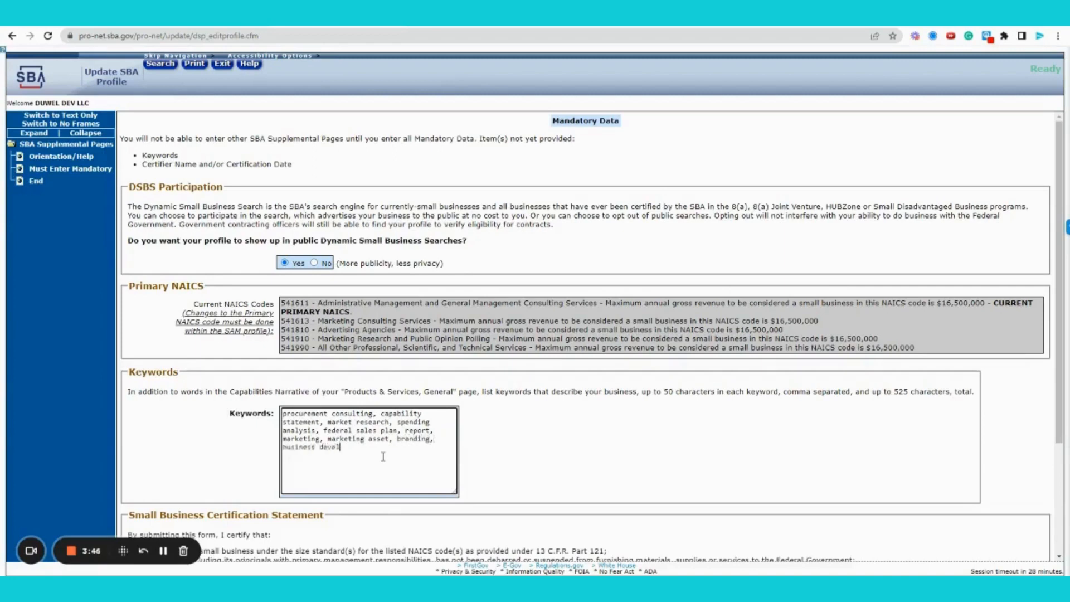
{"action": "key", "text": "BackSpace"}
{"action": "type", "text": "nt, monday.com, monday,"}
{"action": "key", "text": "BackSpace"}
{"action": "key", "text": "BackSpace"}
{"action": "scroll", "coordinate": [730, 434], "scroll_direction": "down", "scroll_amount": 3}
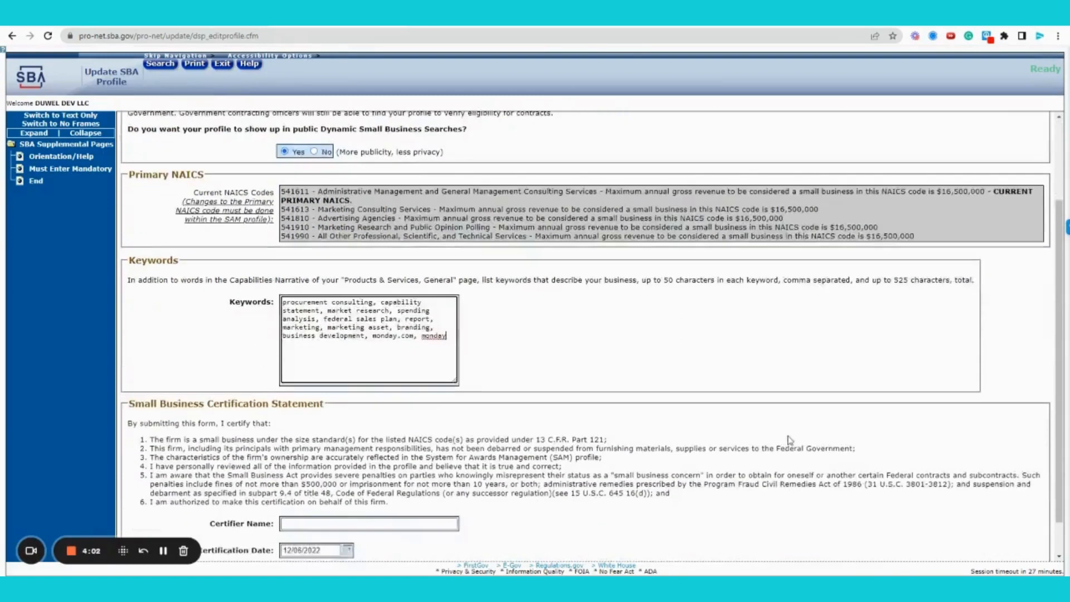
Enter the certifier's name, set certification date 12/06/2022, and save the page
{"action": "left_click", "coordinate": [379, 482]}
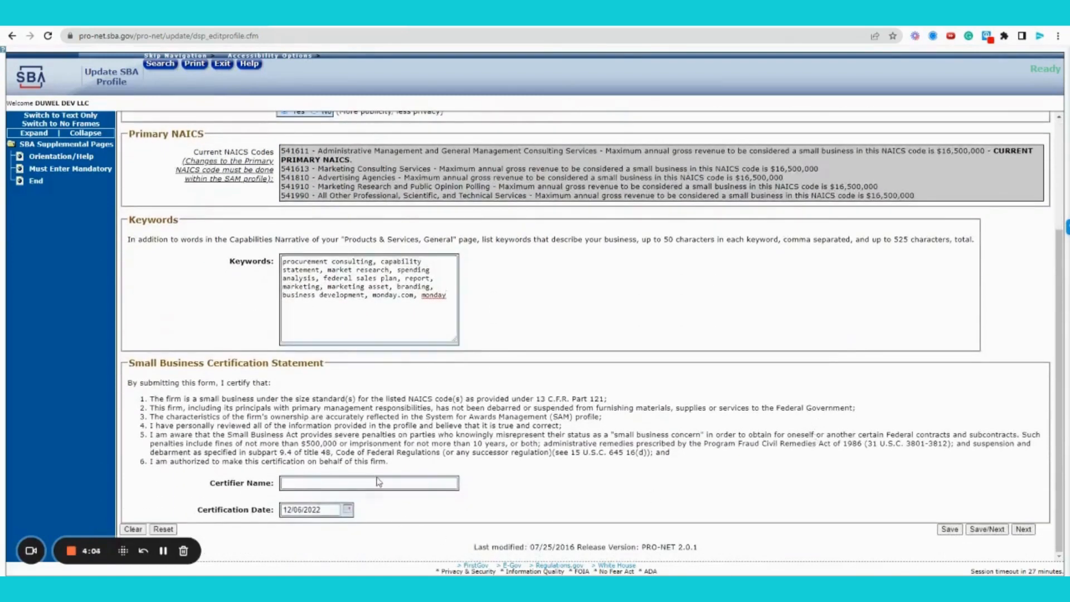
{"action": "left_click", "coordinate": [384, 484]}
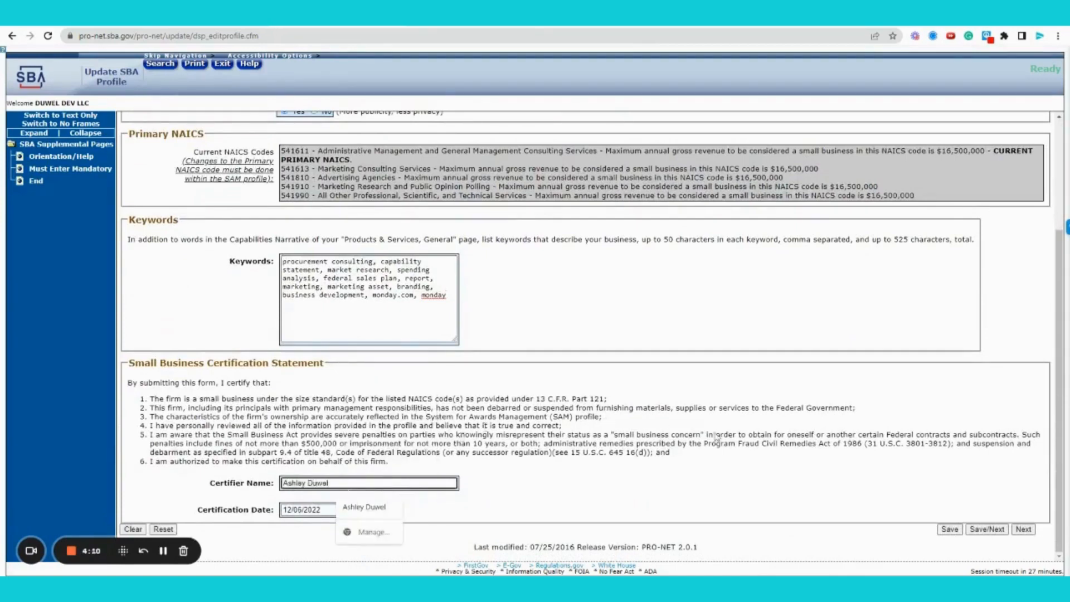
{"action": "left_click", "coordinate": [450, 536]}
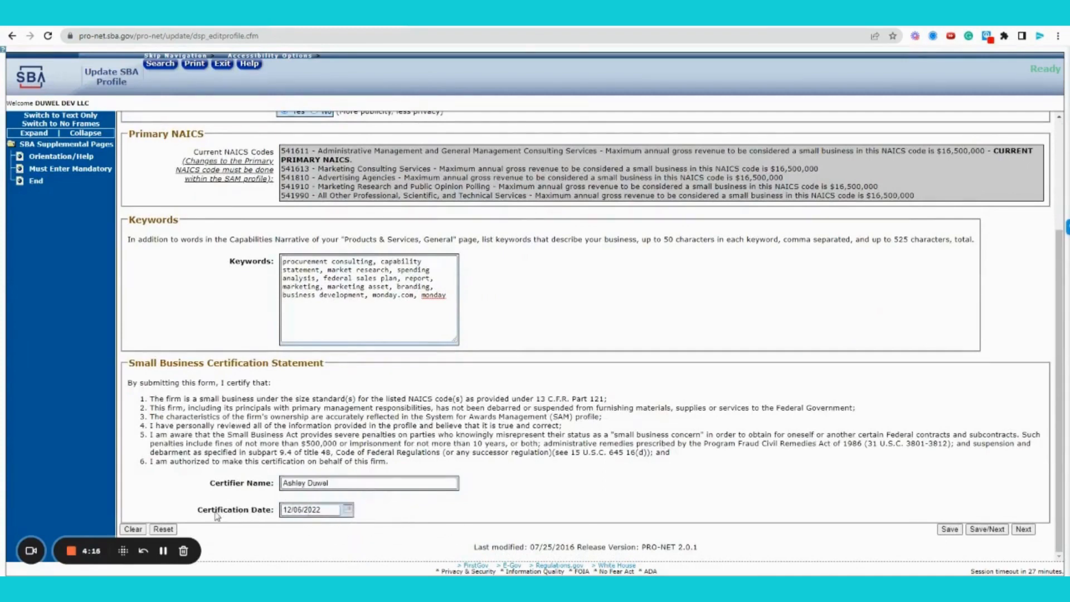
{"action": "left_click", "coordinate": [347, 510]}
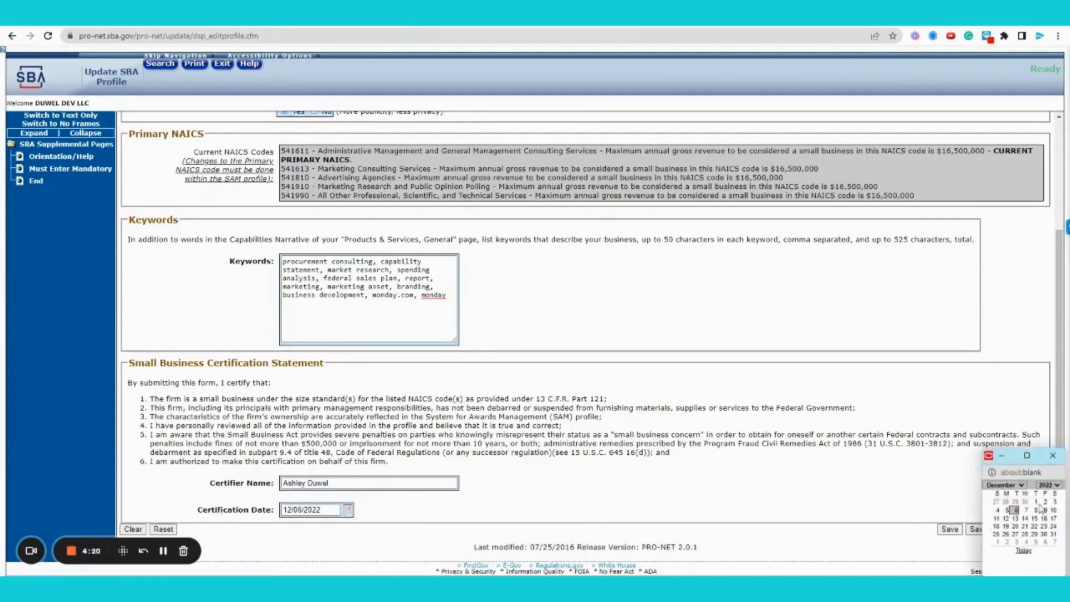
{"action": "left_click", "coordinate": [1016, 511]}
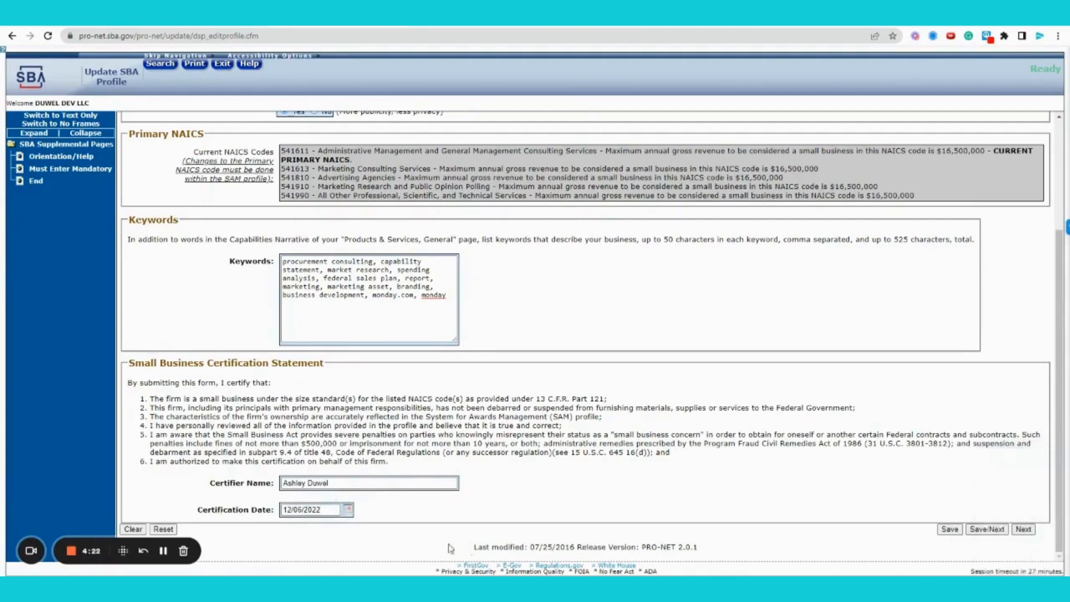
{"action": "left_click", "coordinate": [999, 533]}
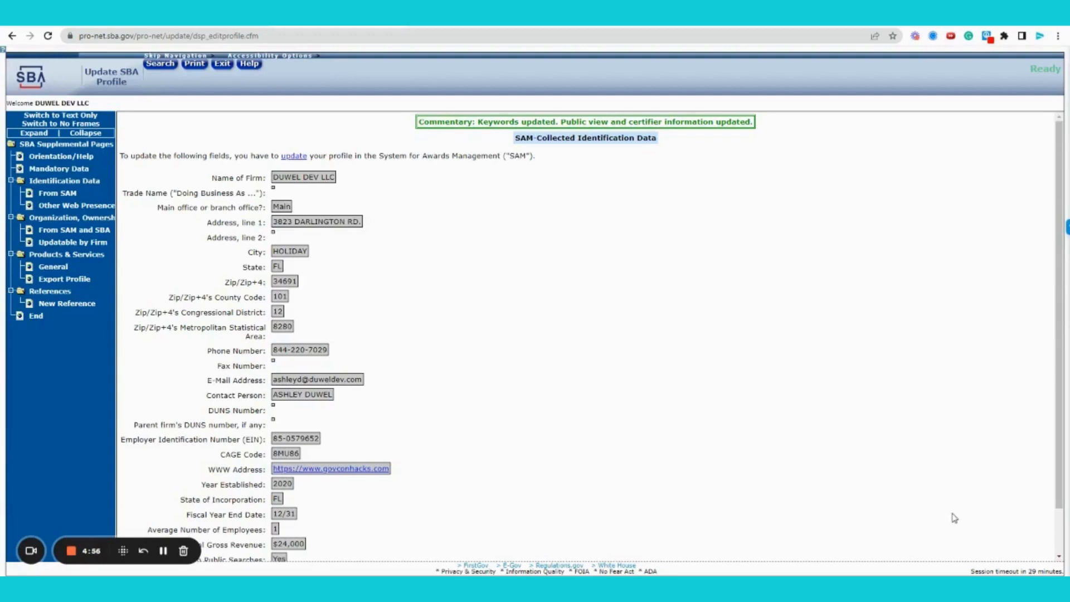
Go to the Other Web Presence page, leaving the E-Commerce Website field blank
{"action": "scroll", "coordinate": [584, 328], "scroll_direction": "down", "scroll_amount": 2}
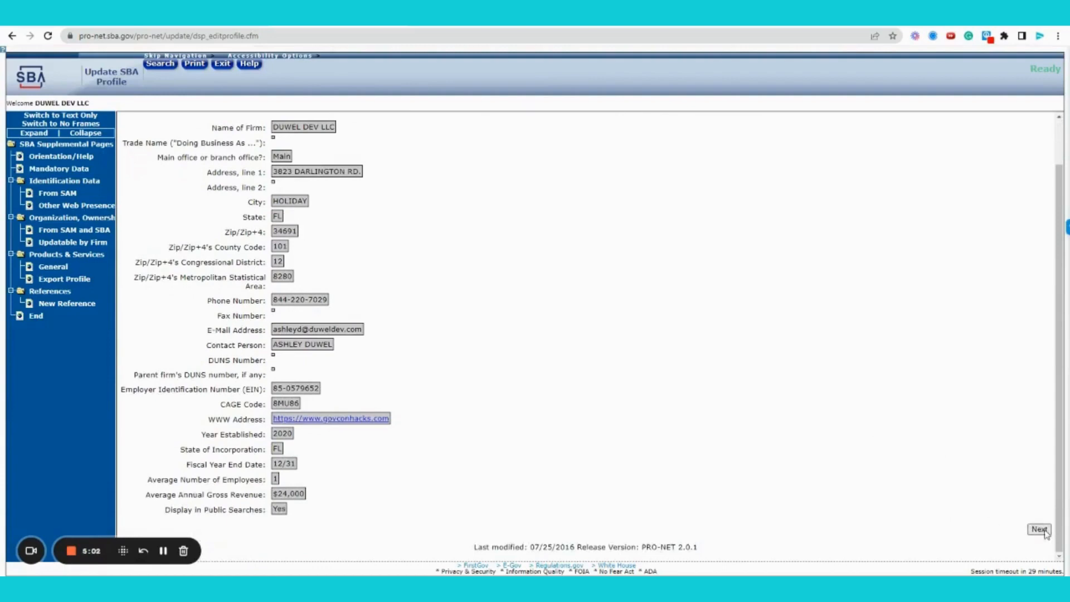
{"action": "left_click", "coordinate": [1040, 530]}
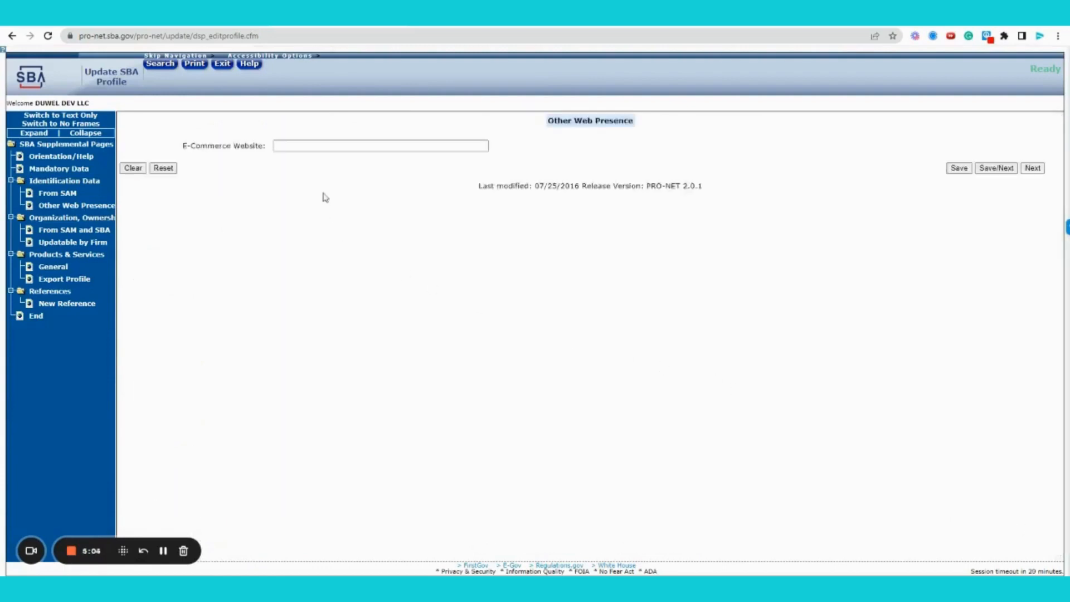
{"action": "left_click", "coordinate": [325, 148]}
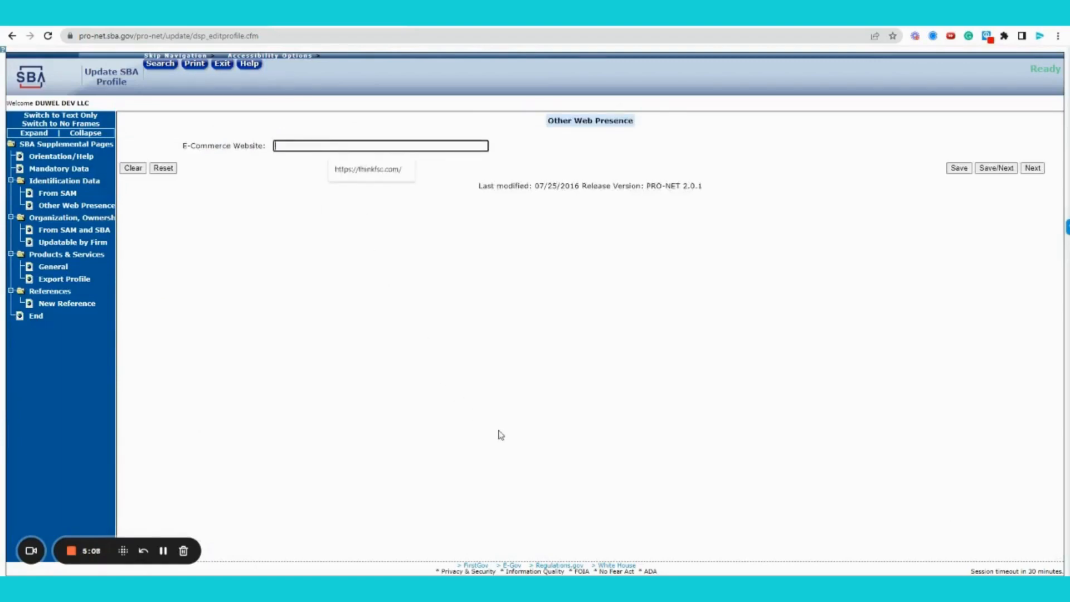
{"action": "type", "text": "h"}
{"action": "key", "text": "BackSpace"}
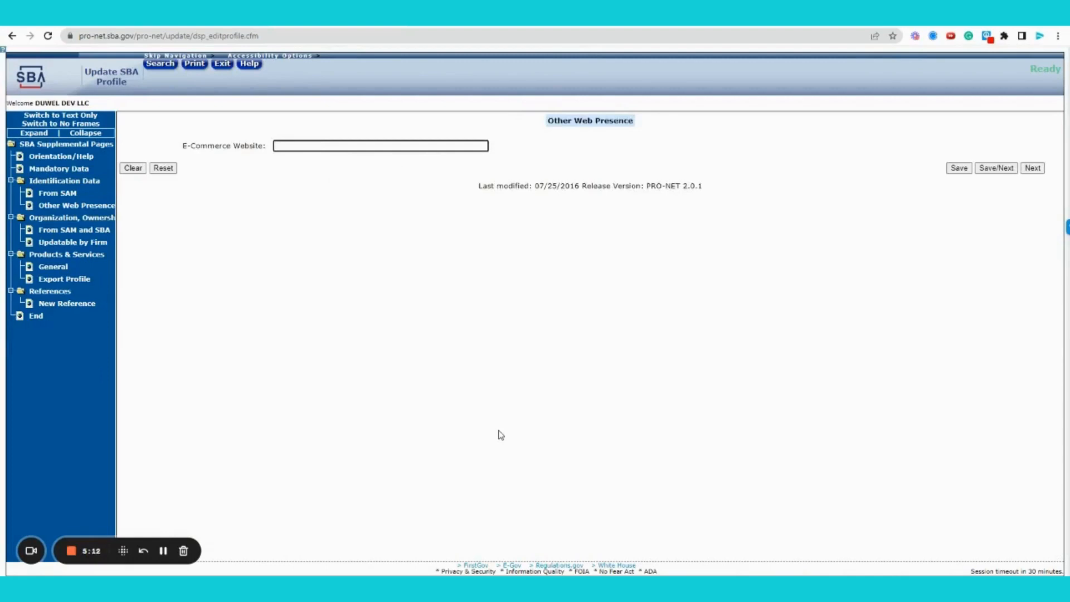
Load govconhacks.com in a new Chrome tab and select its URL in the address bar
{"action": "key", "text": "ctrl+t"}
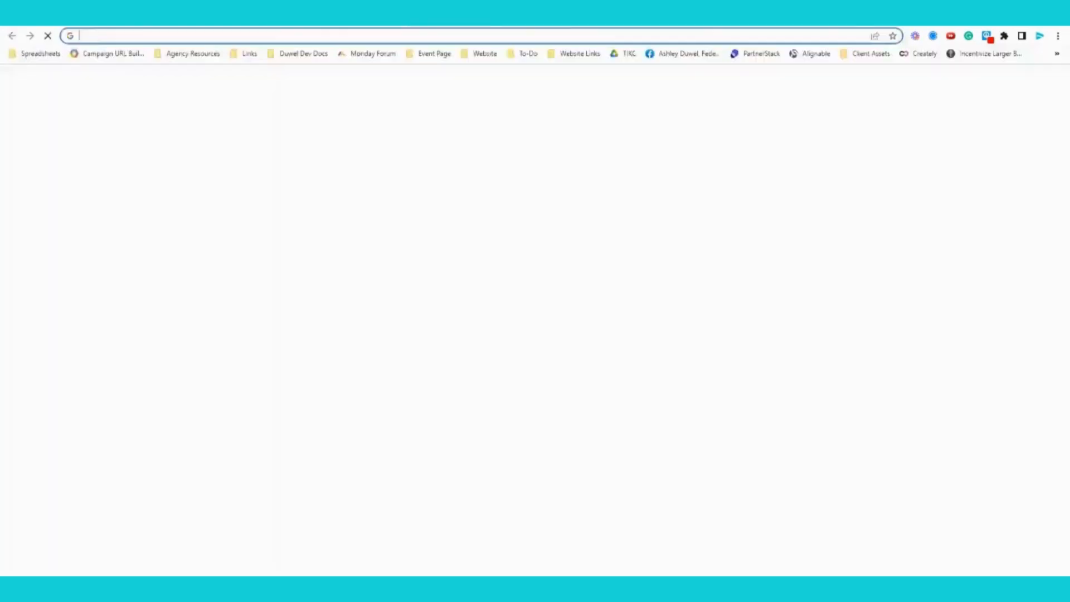
{"action": "type", "text": "govcon"}
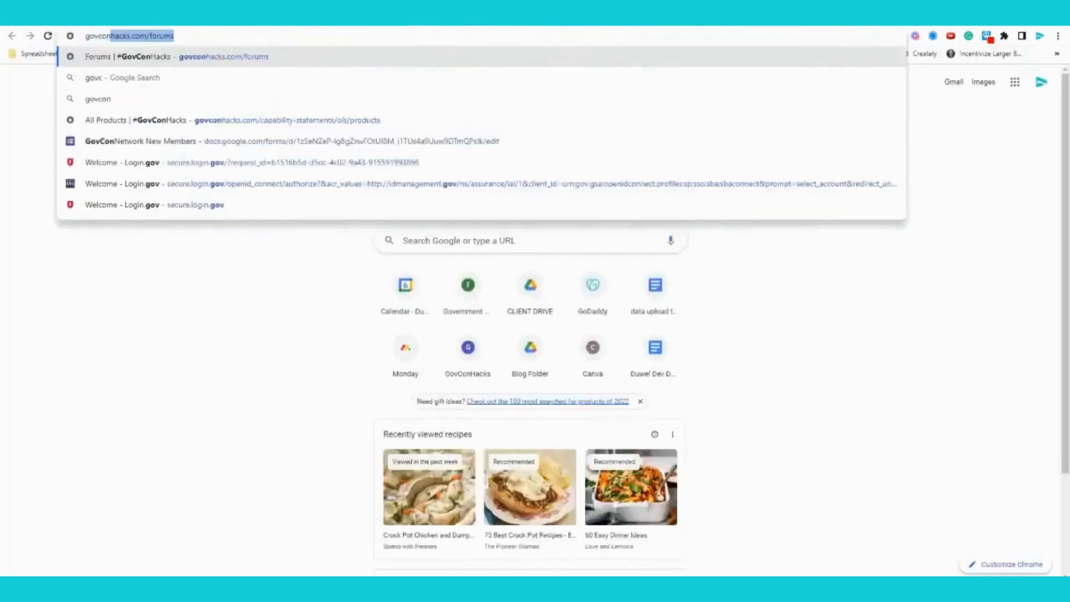
{"action": "type", "text": "hacks.com"}
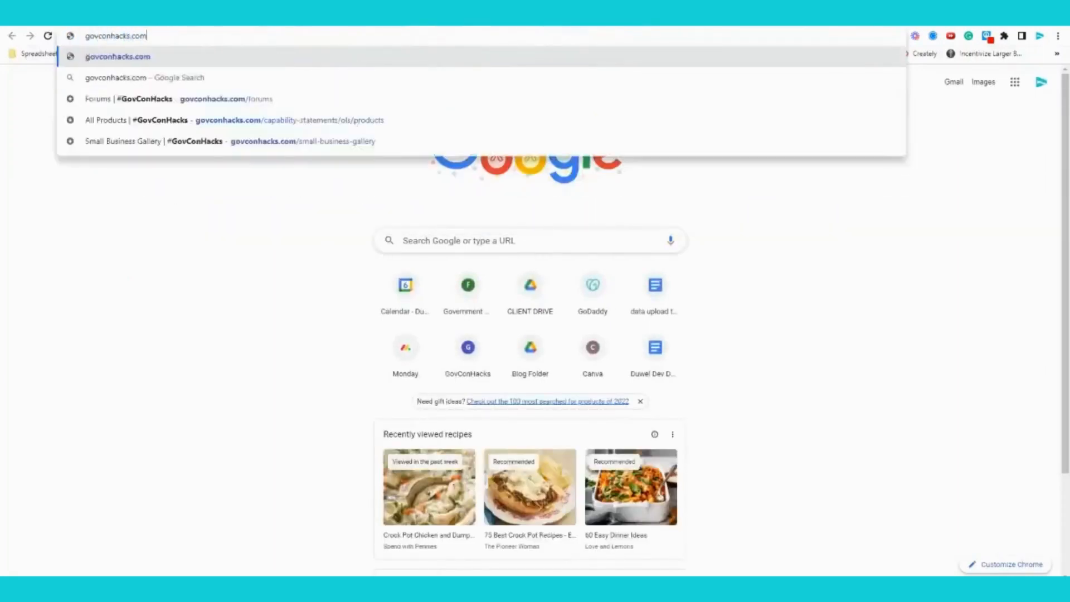
{"action": "key", "text": "Return"}
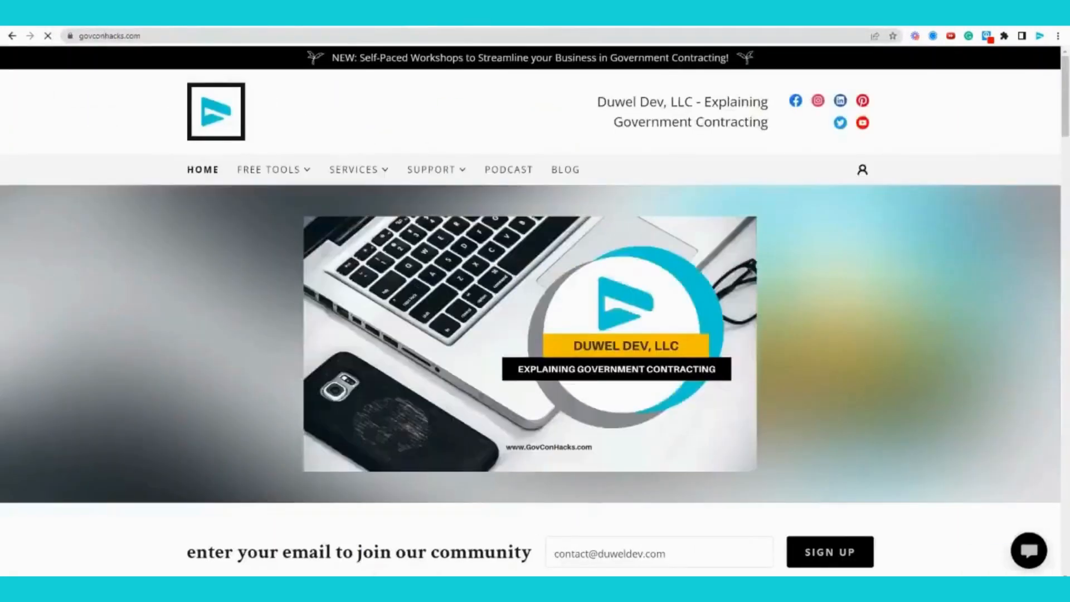
{"action": "left_click", "coordinate": [267, 35]}
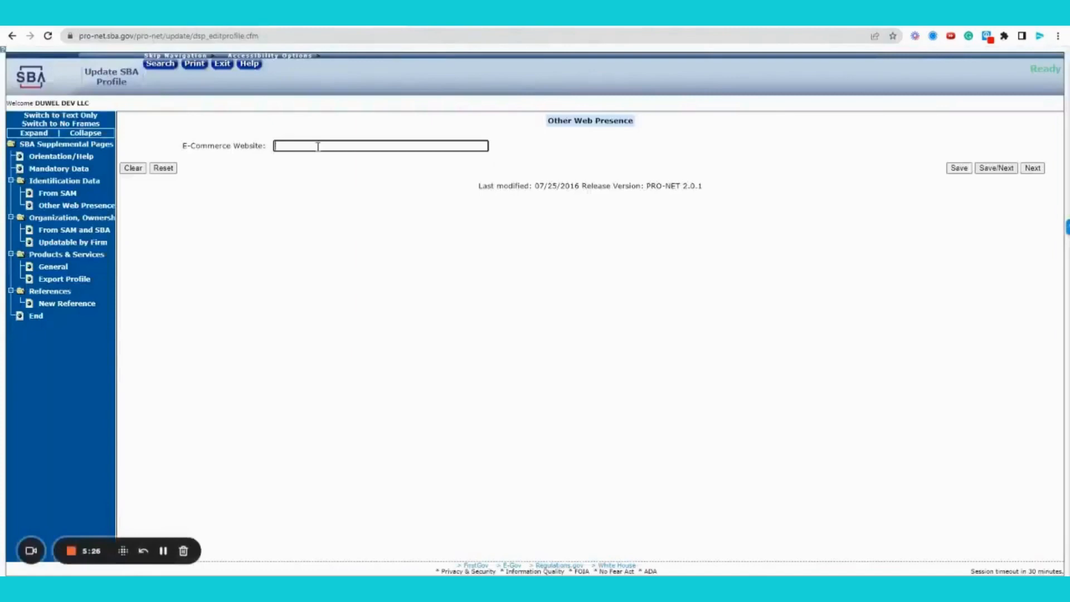
{"action": "left_click", "coordinate": [318, 146]}
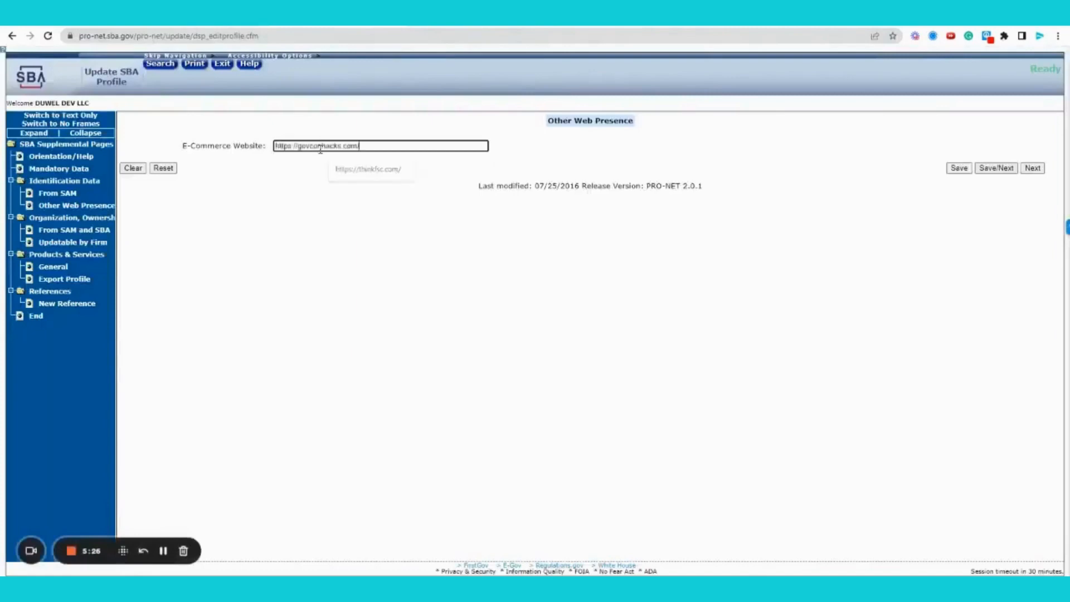
{"action": "left_click", "coordinate": [330, 167]}
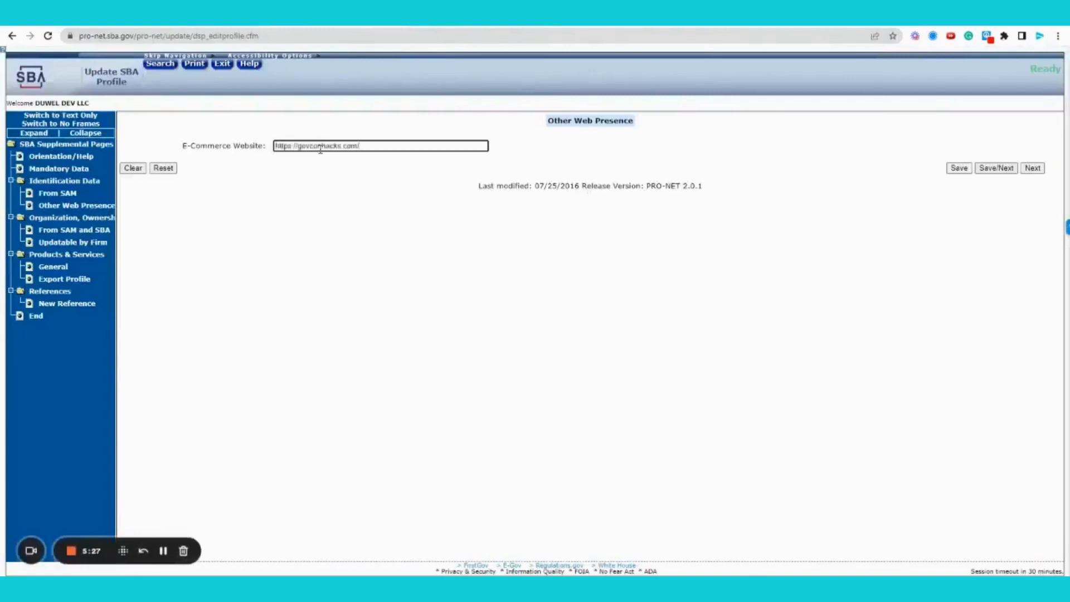
{"action": "left_click", "coordinate": [385, 210]}
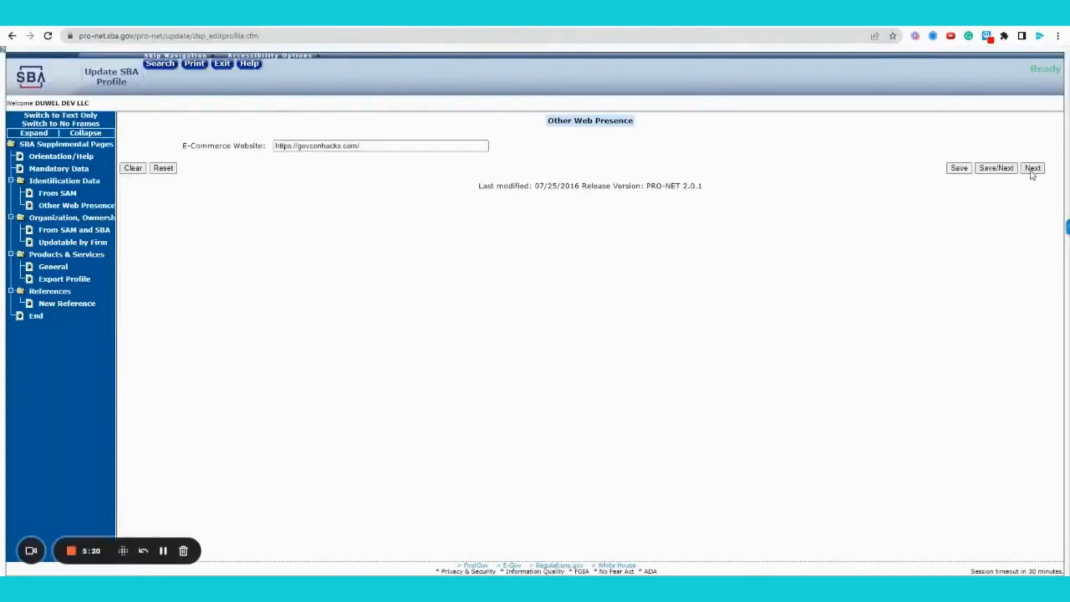
{"action": "left_click", "coordinate": [997, 168]}
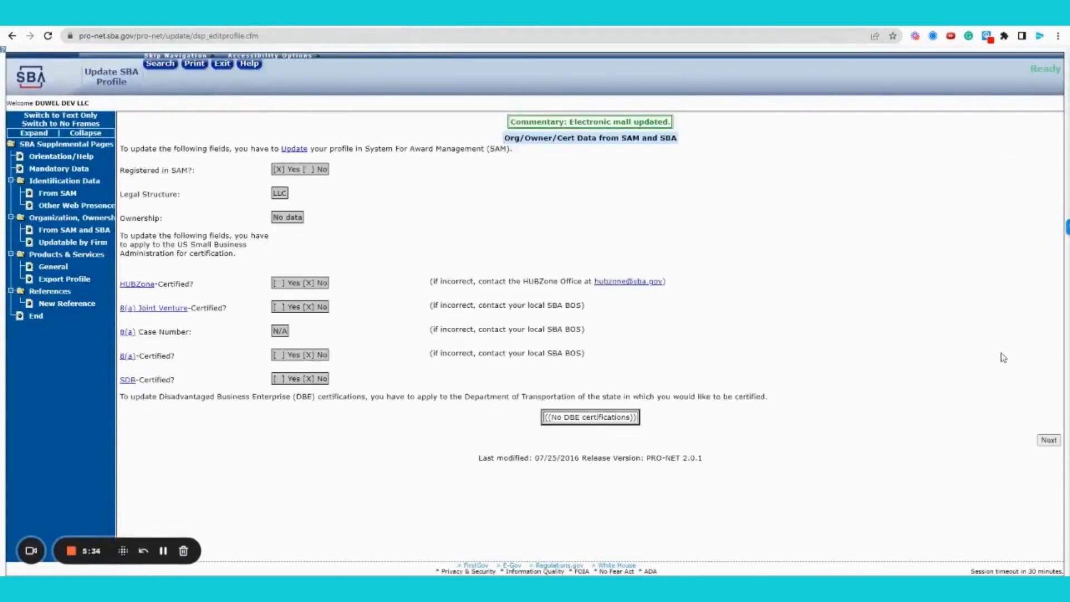
{"action": "left_click", "coordinate": [1047, 441]}
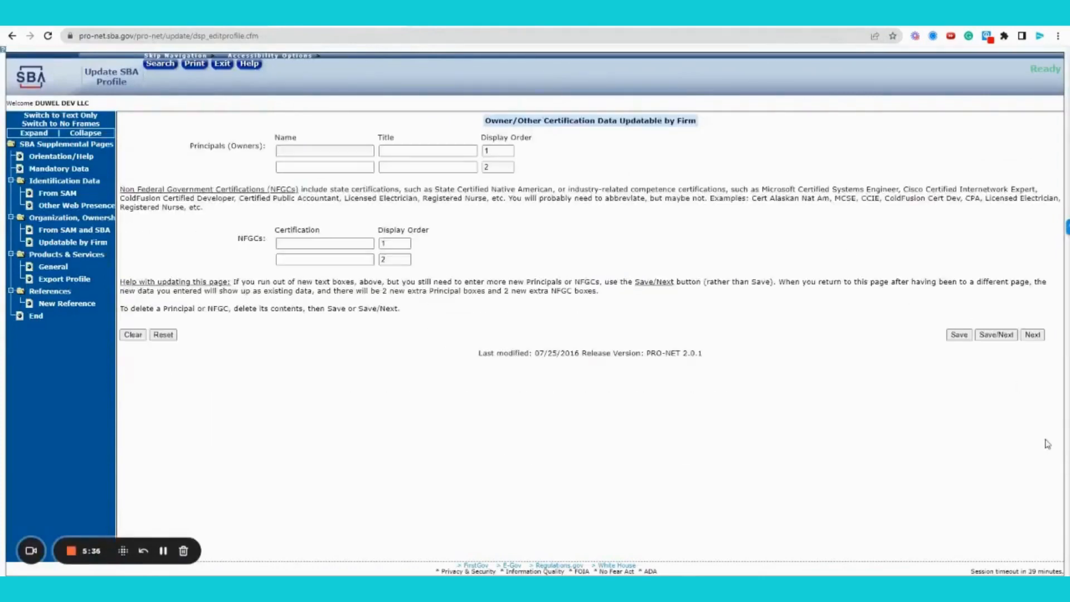
Enter the owner's full name as the first principal with title CEO
{"action": "left_click", "coordinate": [309, 150]}
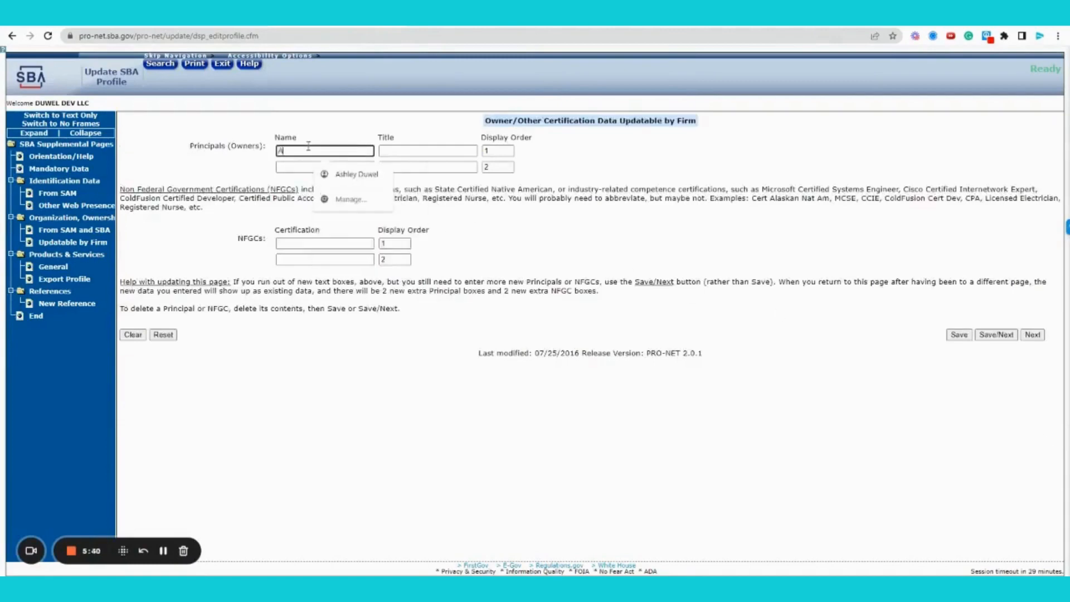
{"action": "key", "text": "Tab"}
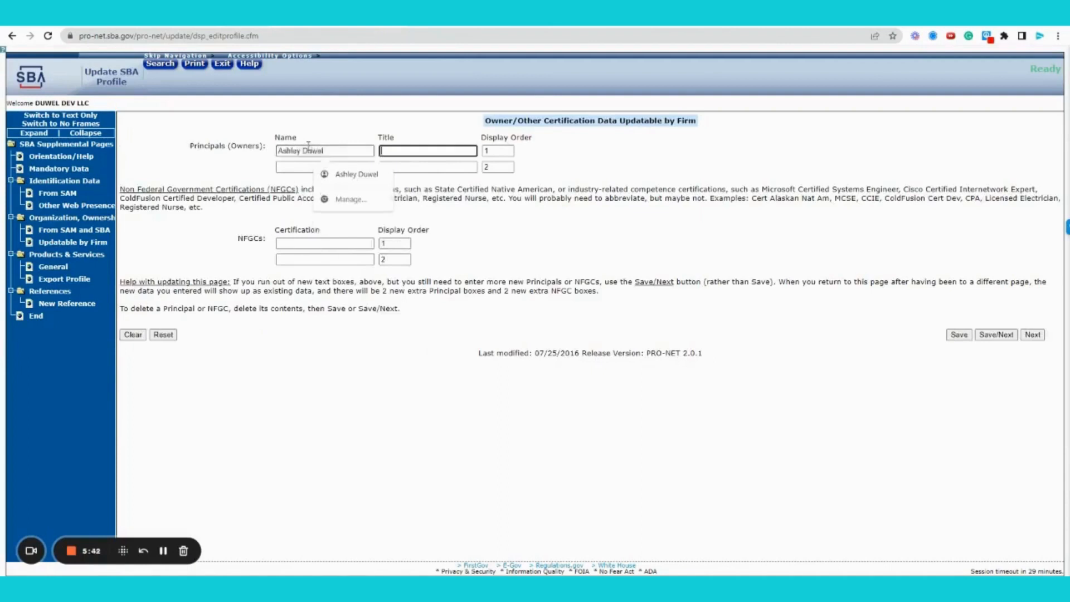
{"action": "type", "text": "CEO"}
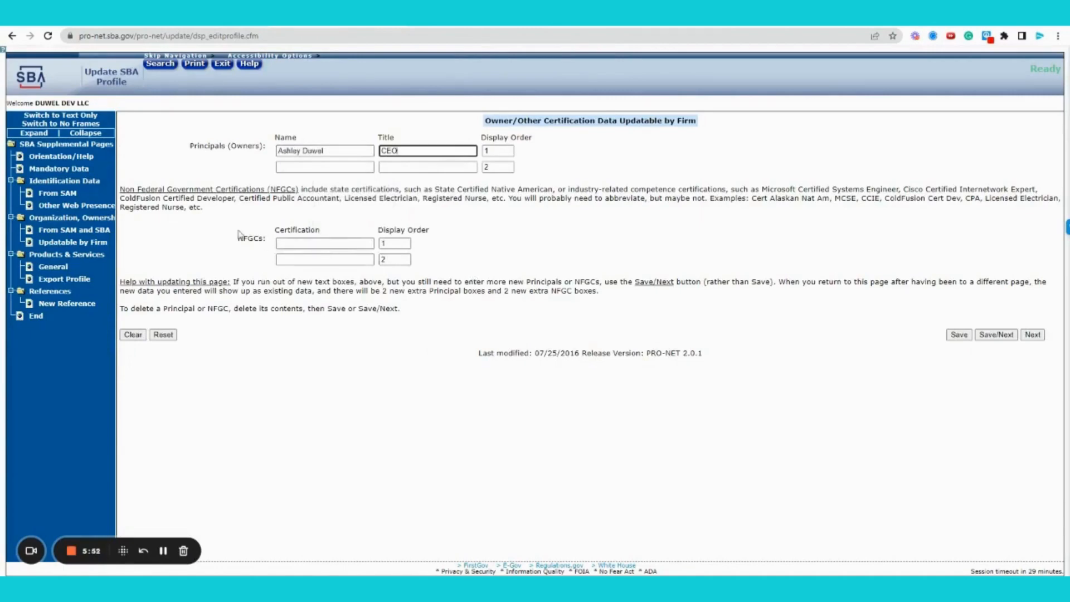
Add Monday Master as a non-federal certification and save the page
{"action": "left_click", "coordinate": [291, 241]}
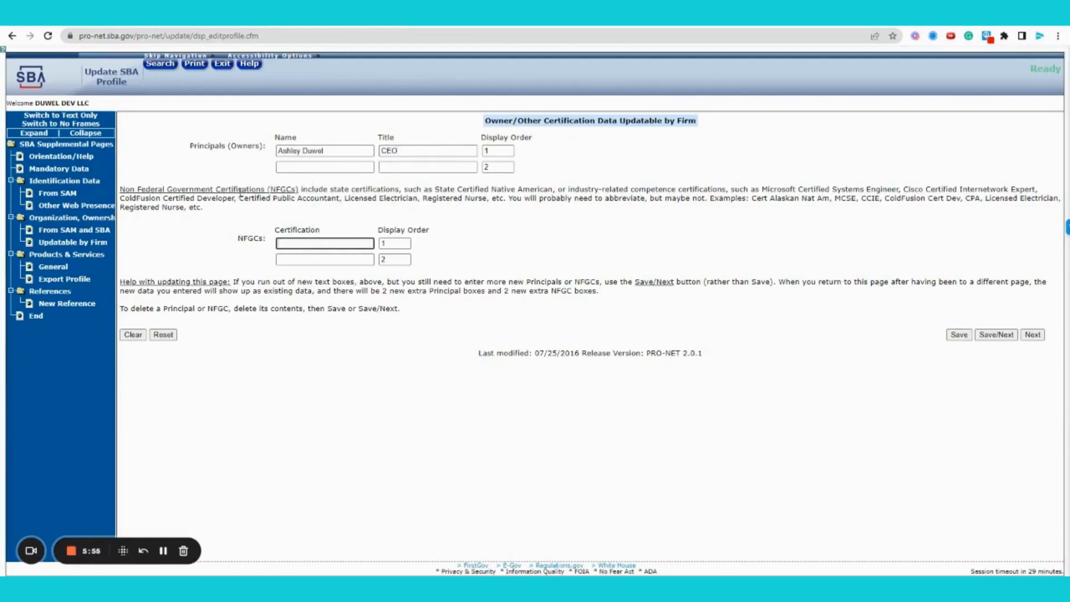
{"action": "left_click_drag", "start_coordinate": [241, 195], "coordinate": [339, 198]}
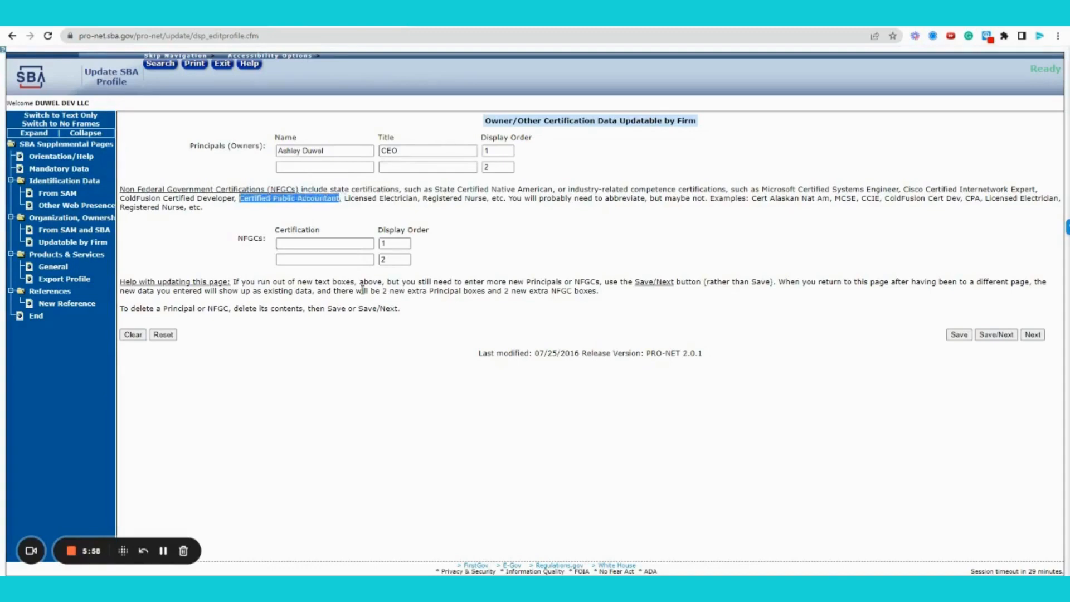
{"action": "left_click", "coordinate": [379, 348]}
{"action": "left_click", "coordinate": [295, 243]}
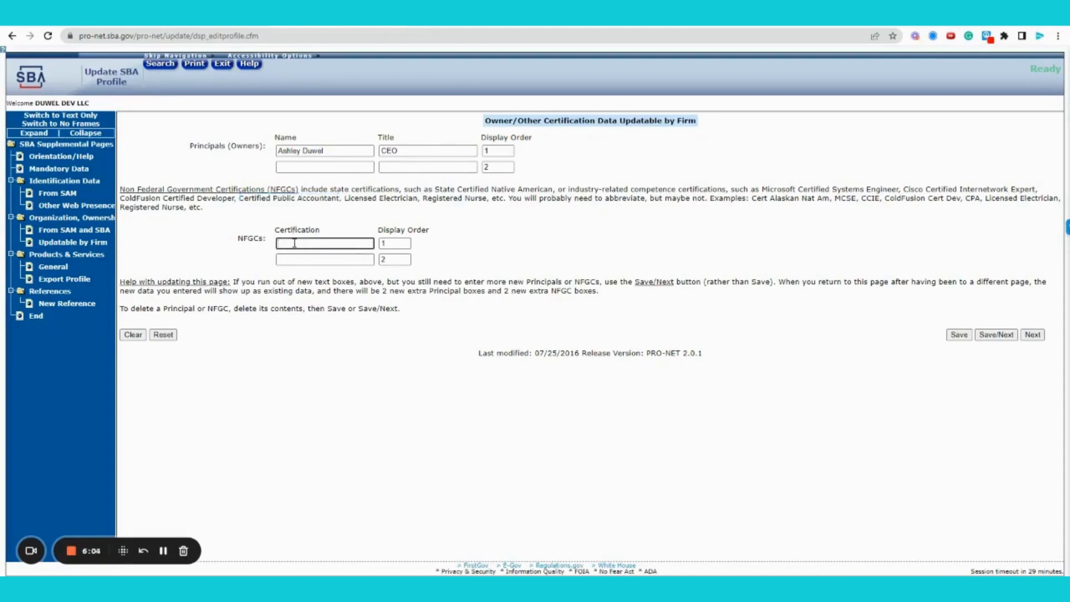
{"action": "type", "text": "Monday Master"}
{"action": "left_click", "coordinate": [995, 335]}
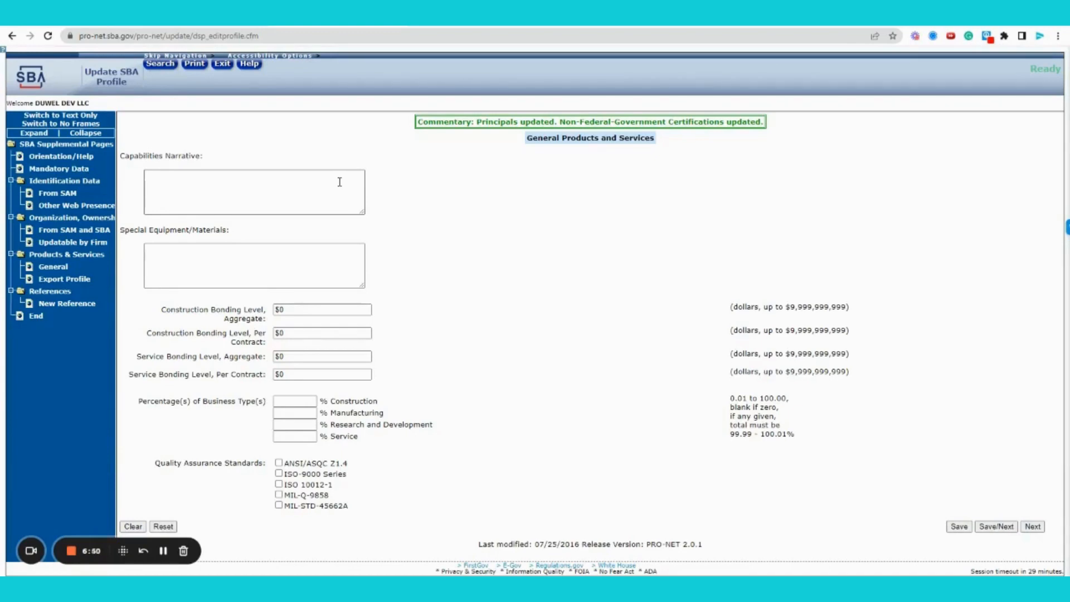
Search Google for dsbs in a new tab and open the SBA Search SBSS Database Help result
{"action": "left_click", "coordinate": [424, 24]}
{"action": "type", "text": "ds"}
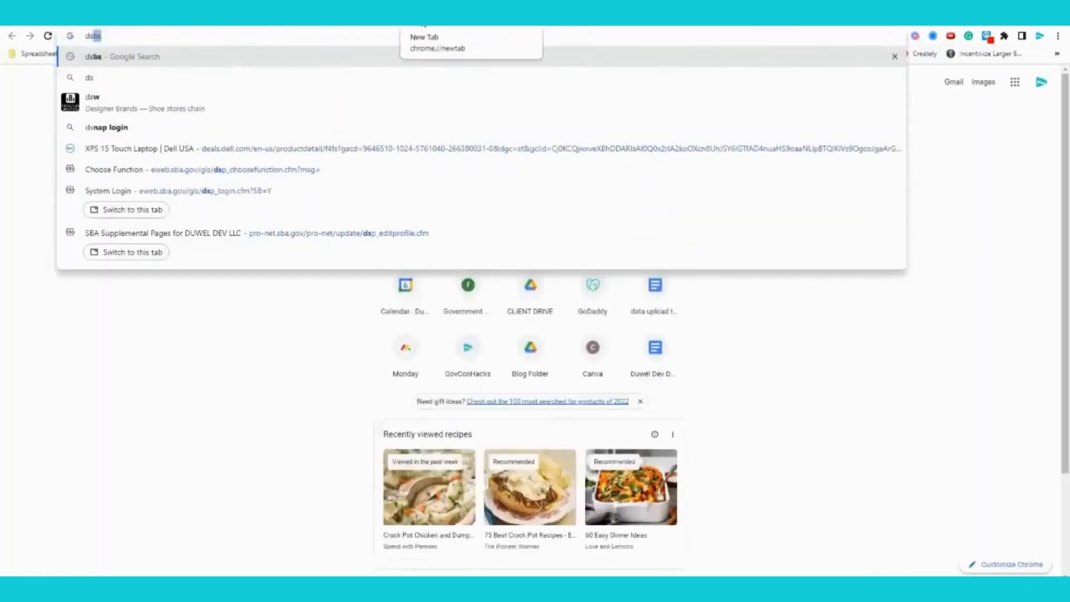
{"action": "key", "text": "Return"}
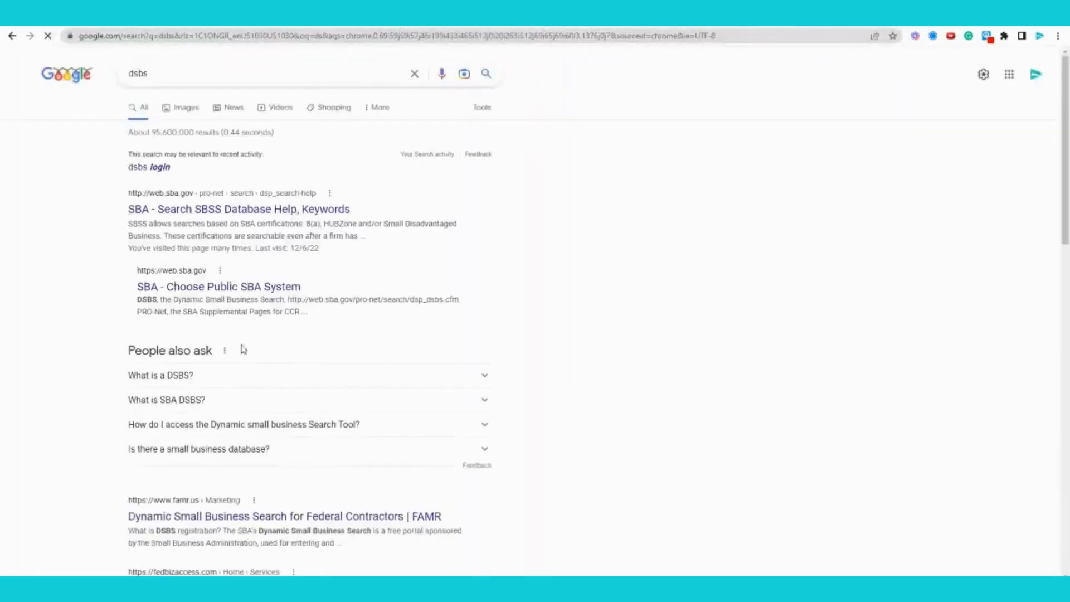
{"action": "left_click", "coordinate": [190, 210]}
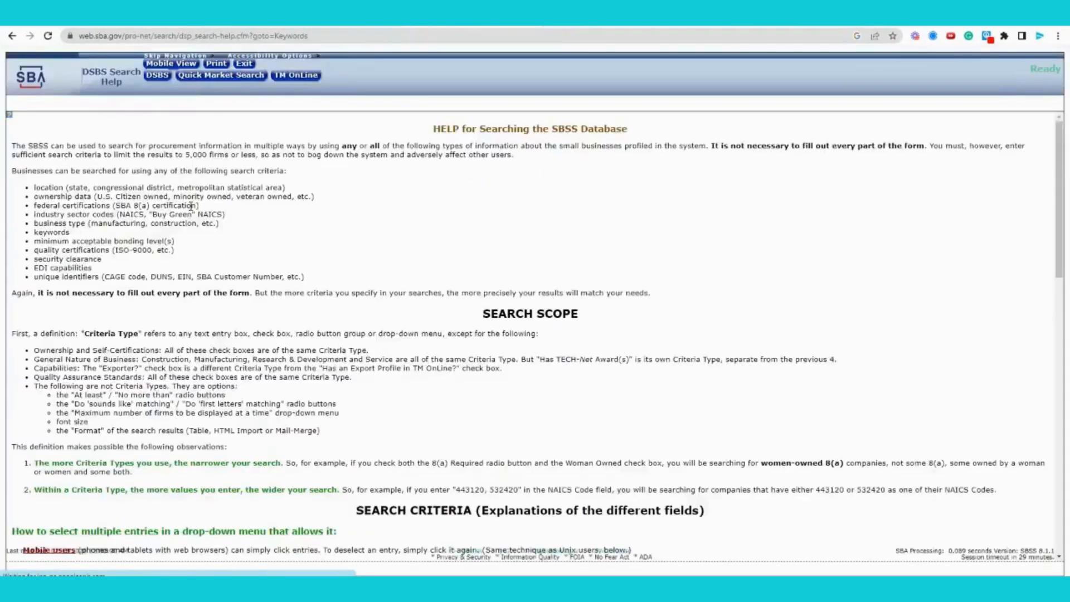
Run a Dynamic Small Business Search with the keyword 'landscaping'
{"action": "left_click", "coordinate": [159, 81]}
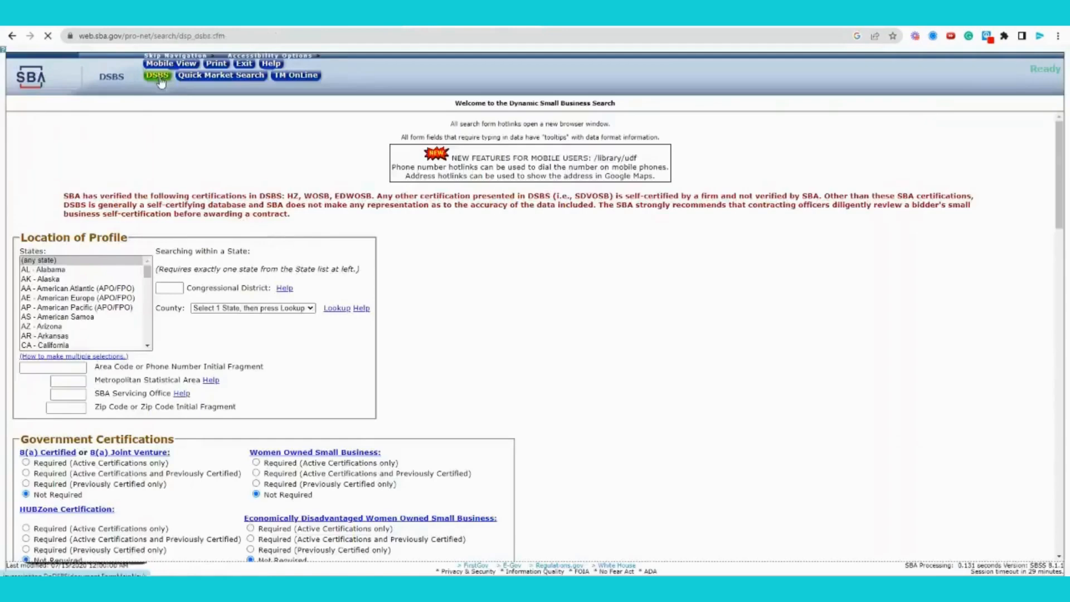
{"action": "scroll", "coordinate": [535, 332], "scroll_direction": "down", "scroll_amount": 1}
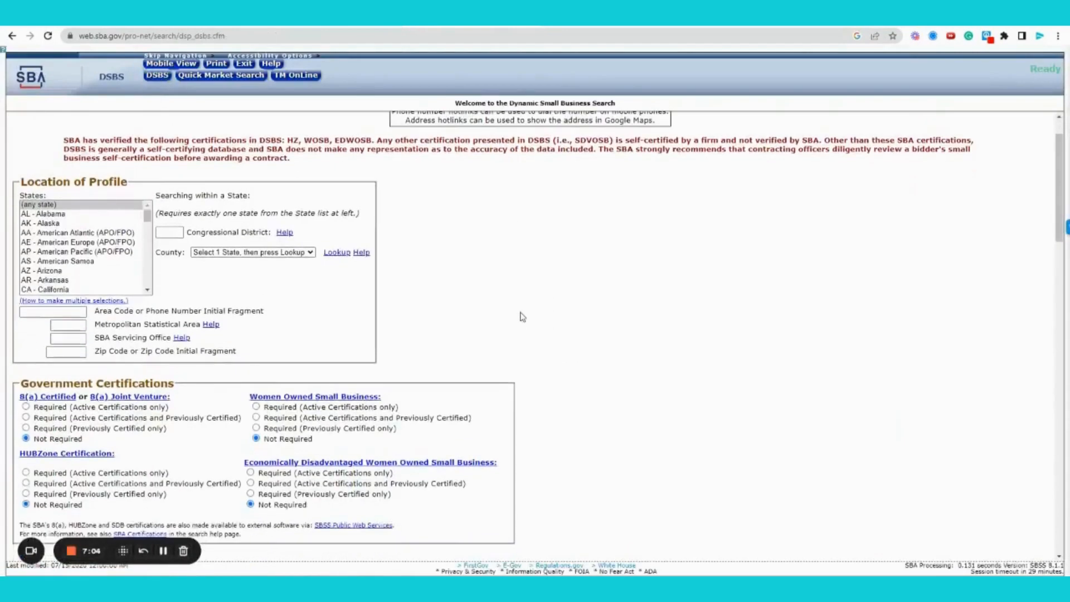
{"action": "scroll", "coordinate": [522, 317], "scroll_direction": "down", "scroll_amount": 9}
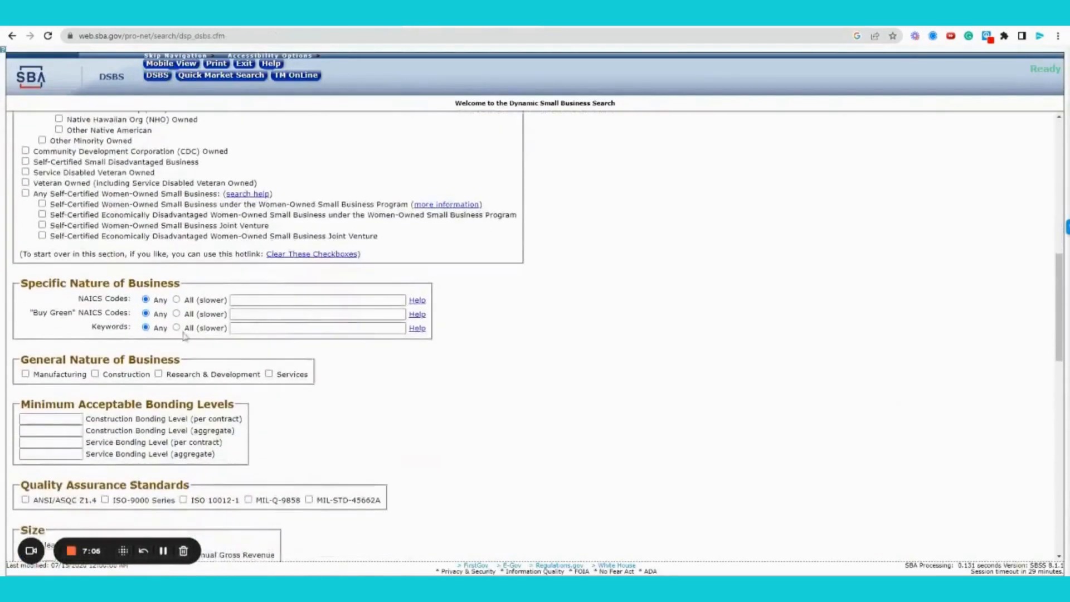
{"action": "left_click", "coordinate": [245, 329]}
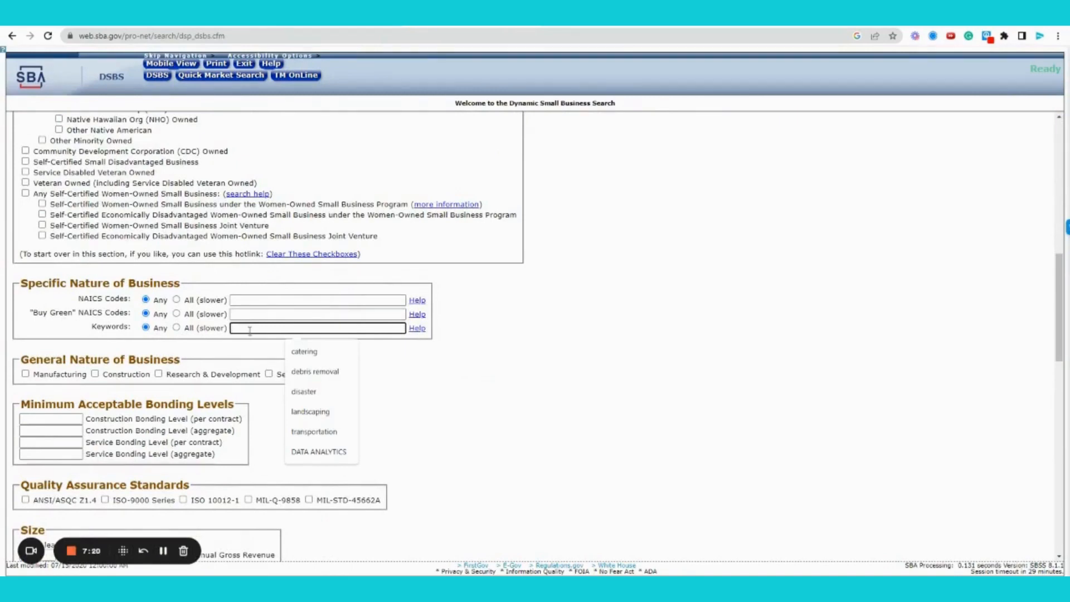
{"action": "type", "text": "landscaping"}
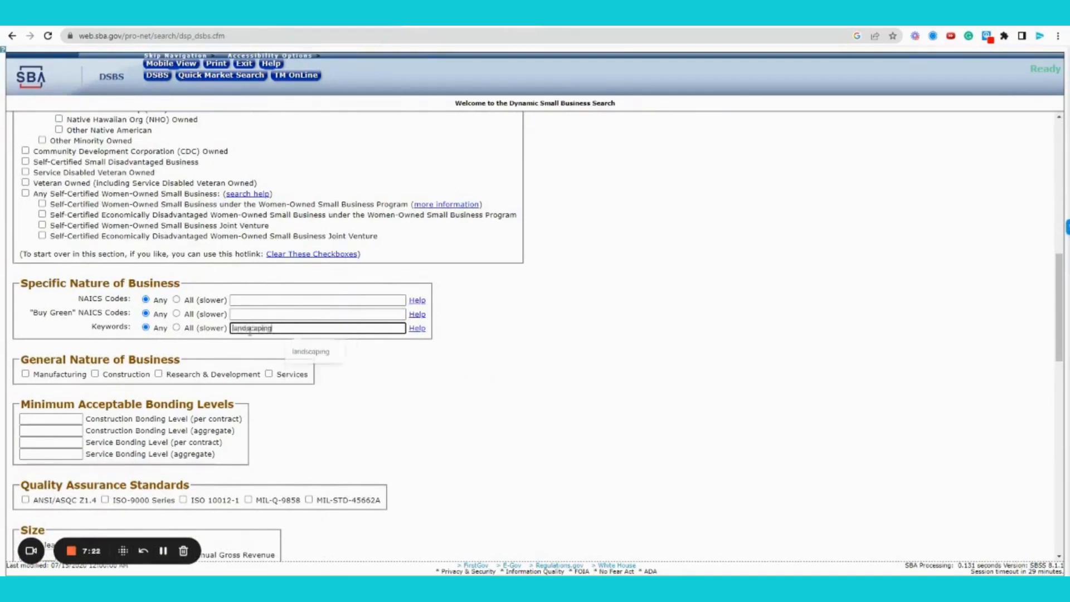
{"action": "key", "text": "Return"}
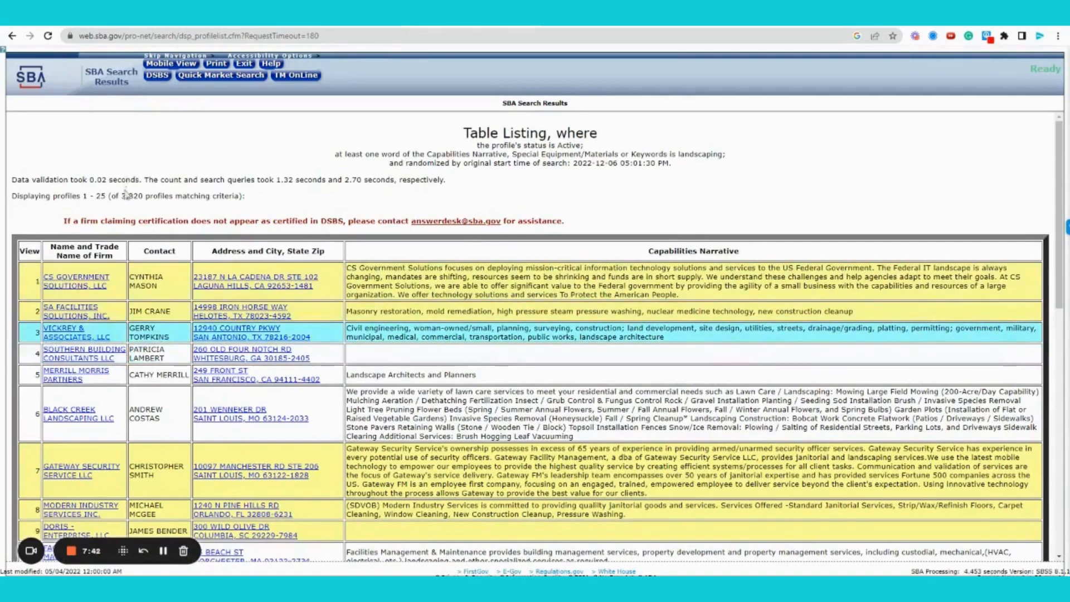
{"action": "left_click_drag", "start_coordinate": [121, 196], "coordinate": [143, 197]}
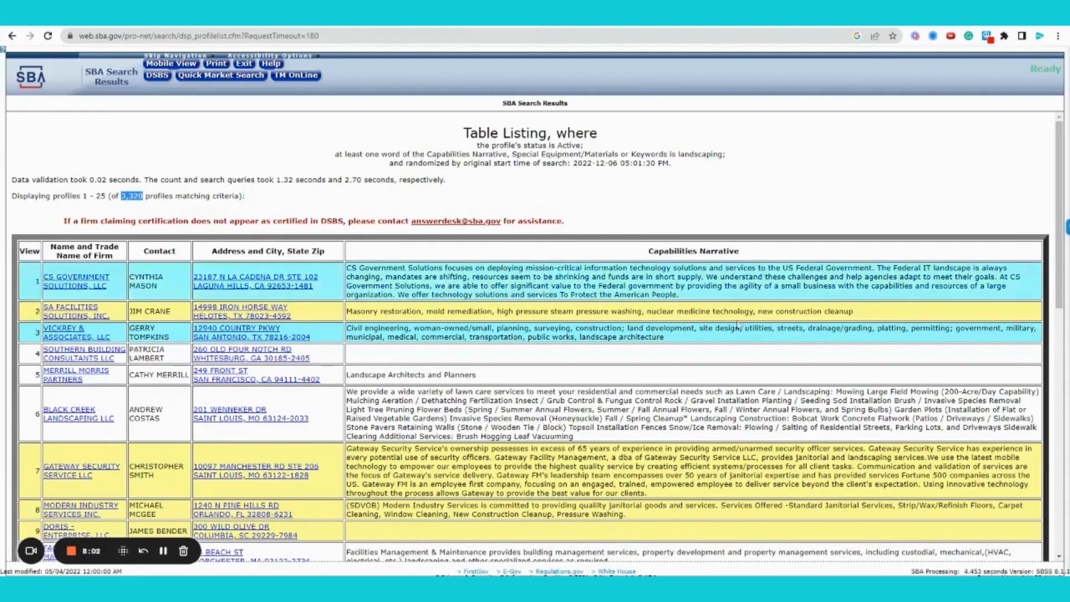
{"action": "scroll", "coordinate": [520, 494], "scroll_direction": "down", "scroll_amount": 1}
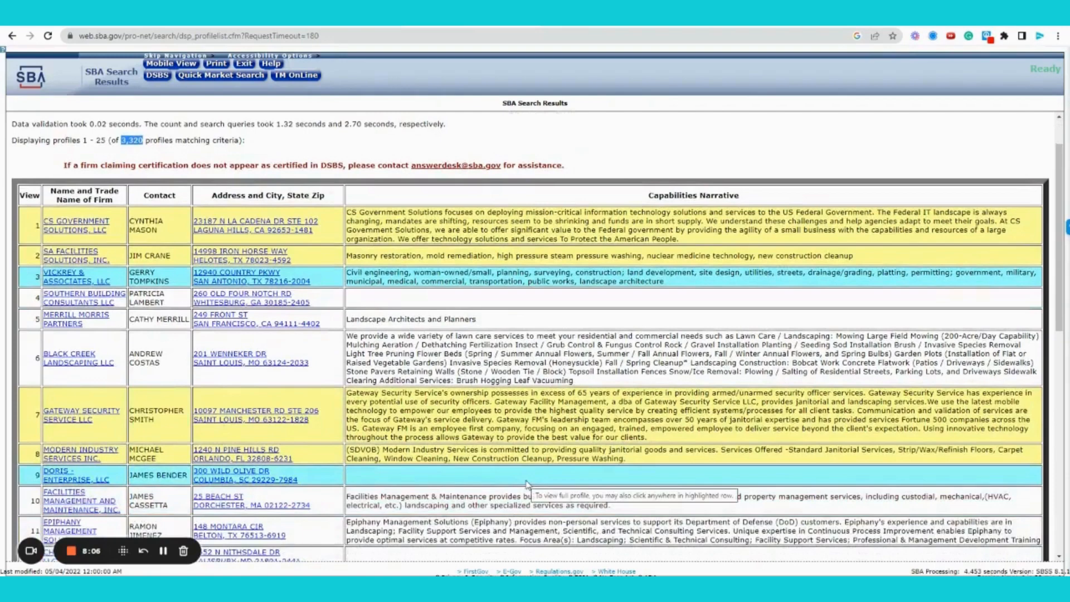
{"action": "scroll", "coordinate": [526, 482], "scroll_direction": "down", "scroll_amount": 2}
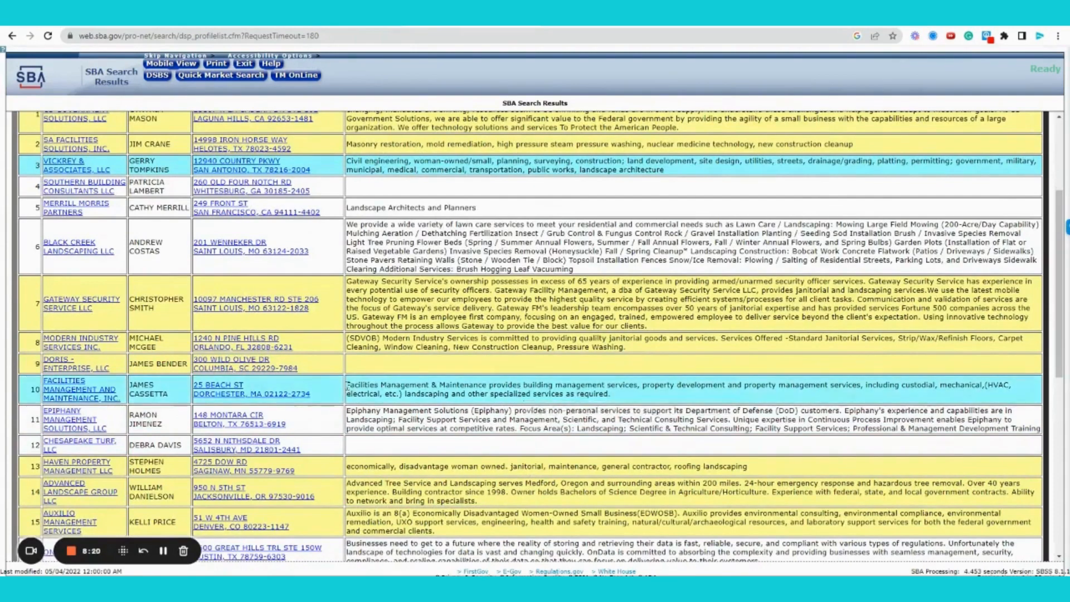
{"action": "left_click_drag", "start_coordinate": [346, 385], "coordinate": [612, 397]}
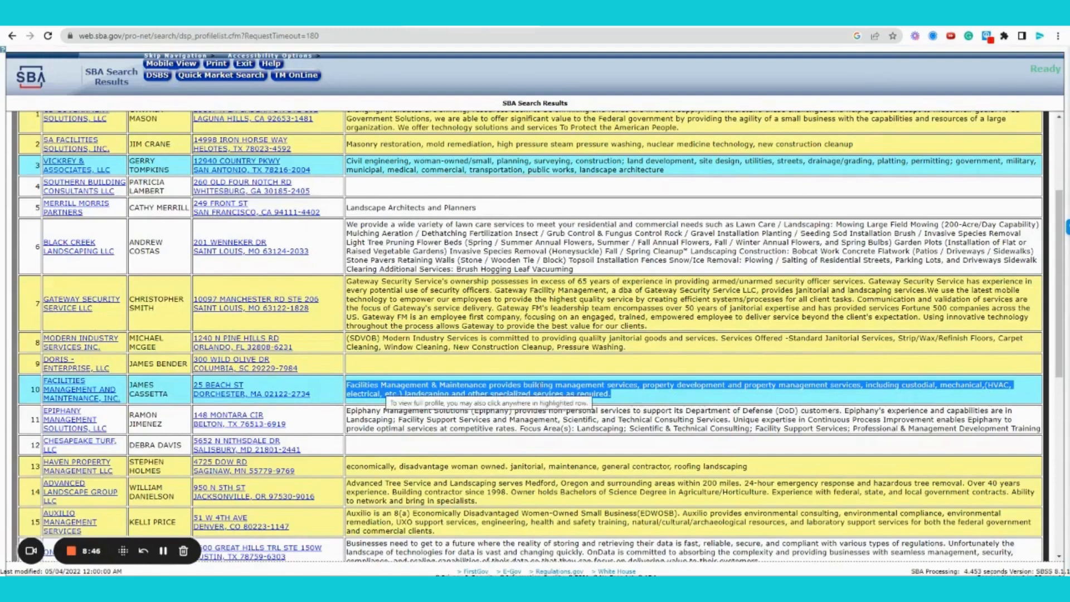
{"action": "left_click", "coordinate": [559, 374]}
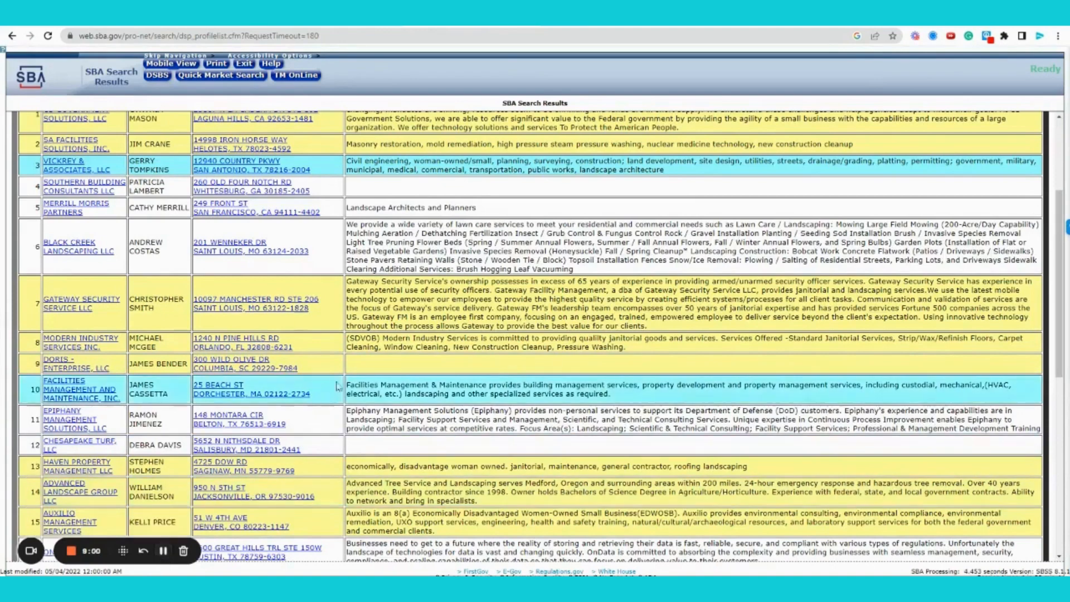
{"action": "left_click_drag", "start_coordinate": [347, 384], "coordinate": [661, 402]}
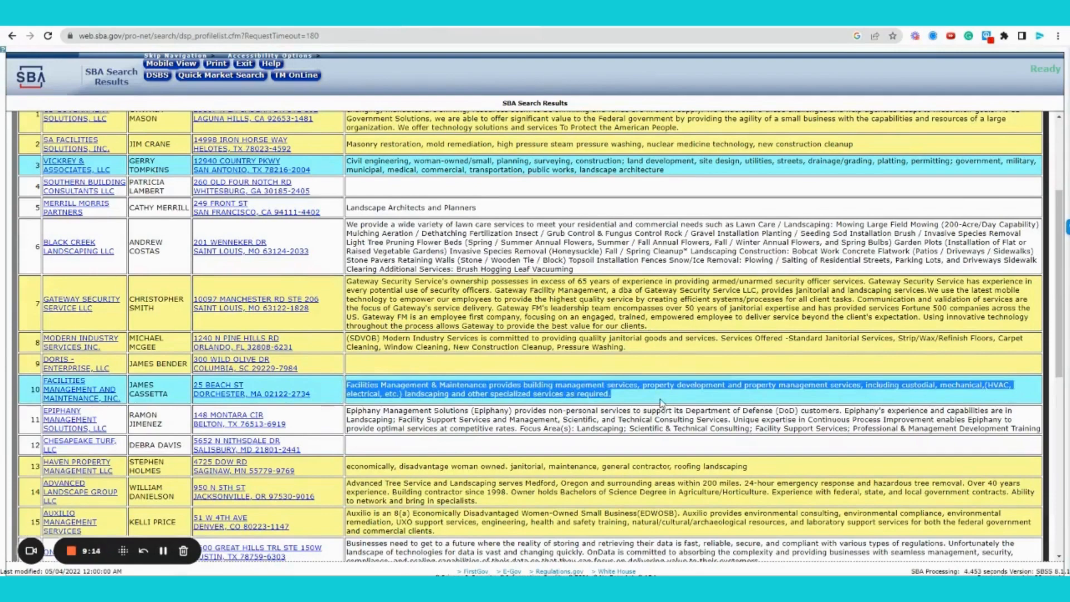
{"action": "left_click", "coordinate": [525, 192]}
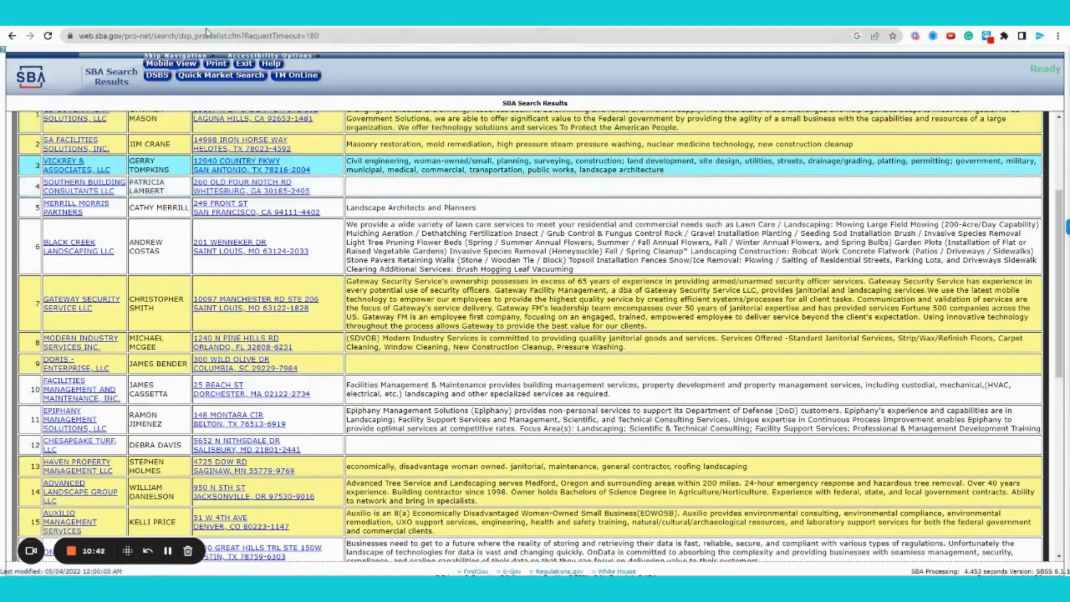
Begin the Capabilities Narrative: 'We provide support to small and medium-sized businesses in the market research…'
{"action": "left_click", "coordinate": [321, 26]}
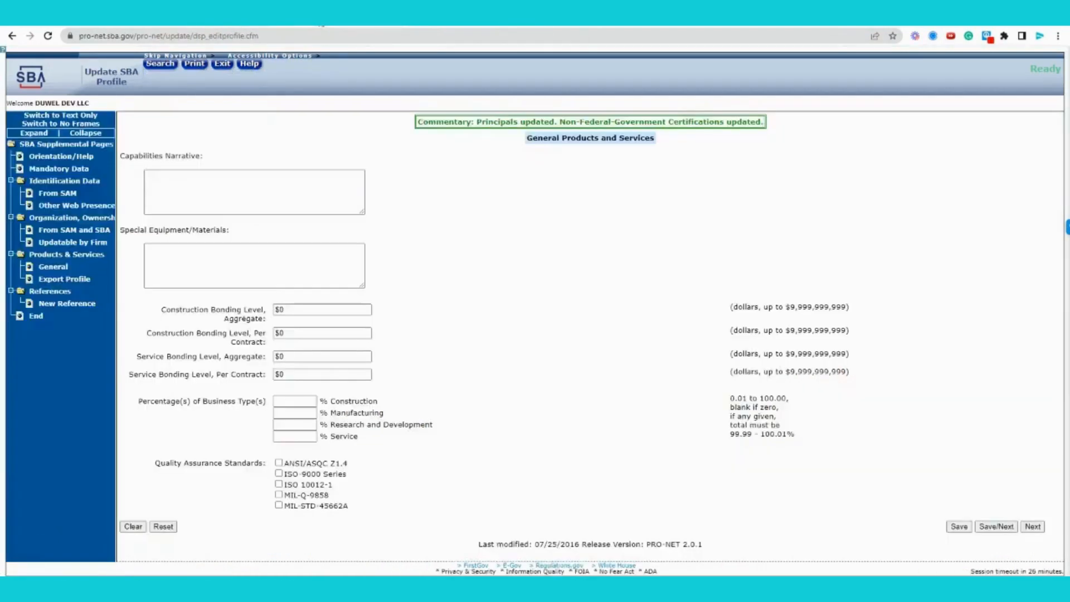
{"action": "left_click", "coordinate": [208, 191]}
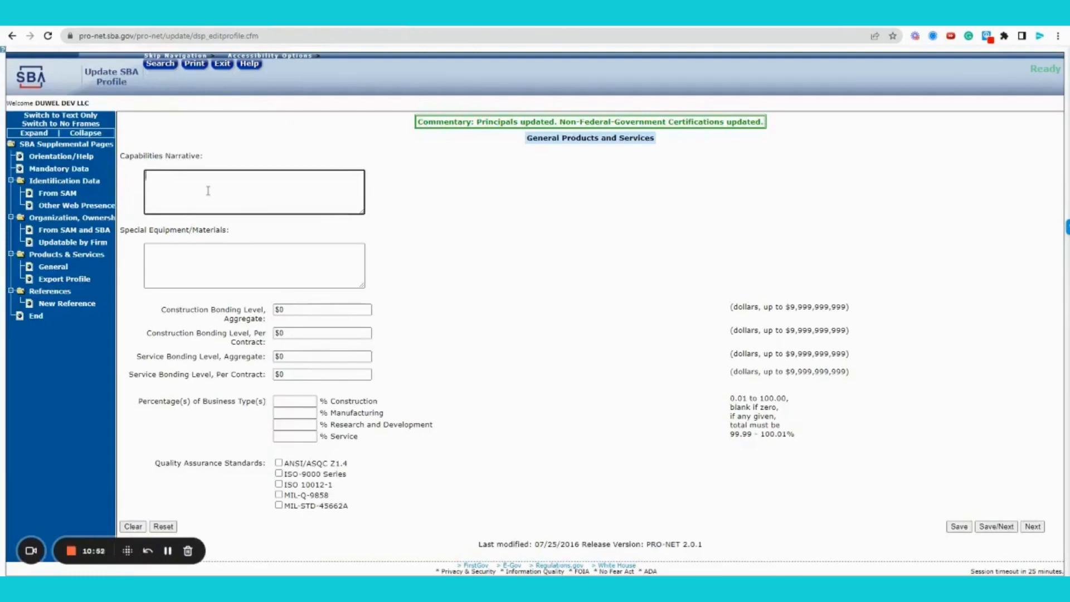
{"action": "type", "text": "We provide support to small and medi"}
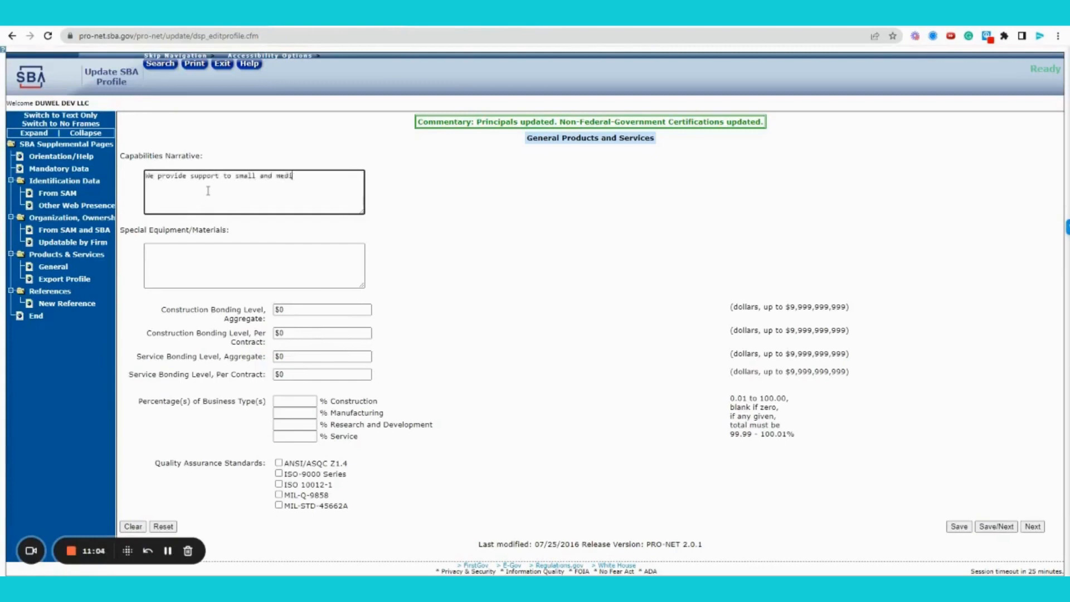
{"action": "type", "text": "um-sized busines"}
{"action": "type", "text": "ses"}
{"action": "type", "text": " in the procu"}
{"action": "key", "text": "BackSpace"}
{"action": "key", "text": "BackSpace"}
{"action": "key", "text": "BackSpace"}
{"action": "key", "text": "BackSpace"}
{"action": "key", "text": "BackSpace"}
{"action": "type", "text": "market resee"}
Continue the narrative with design and consulting relating to federal procurement strategy and government market analysis
{"action": "key", "text": "BackSpace"}
{"action": "type", "text": "arc"}
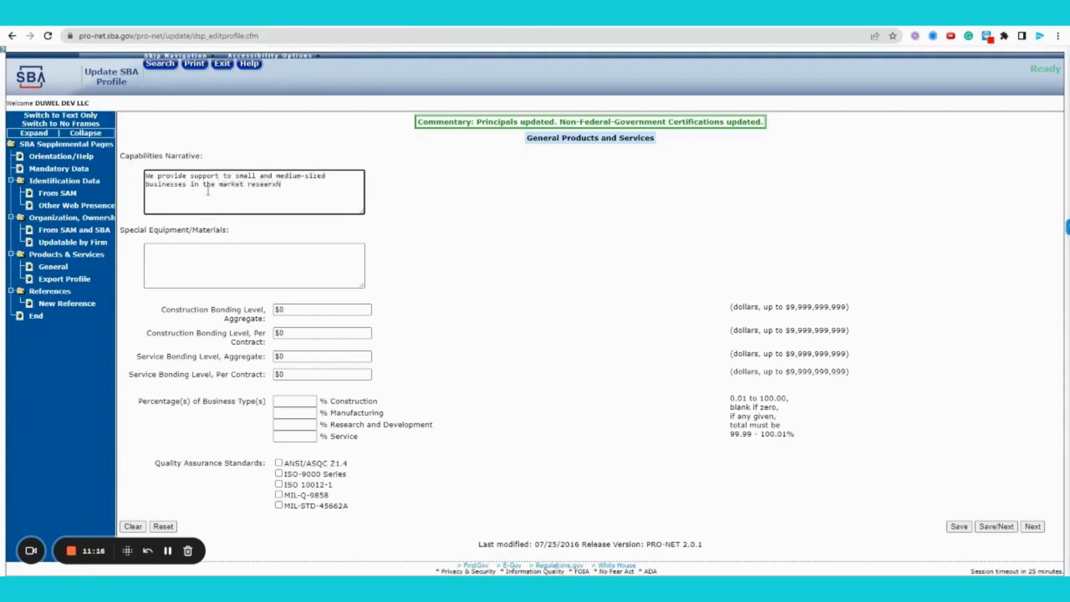
{"action": "type", "text": "h, design, and consulting space as it reltes"}
{"action": "key", "text": "BackSpace"}
{"action": "key", "text": "BackSpace"}
{"action": "key", "text": "BackSpace"}
{"action": "key", "text": "BackSpace"}
{"action": "type", "text": "ates"}
{"action": "key", "text": "BackSpace"}
{"action": "key", "text": "BackSpace"}
{"action": "key", "text": "BackSpace"}
{"action": "key", "text": "BackSpace"}
{"action": "type", "text": "lates "}
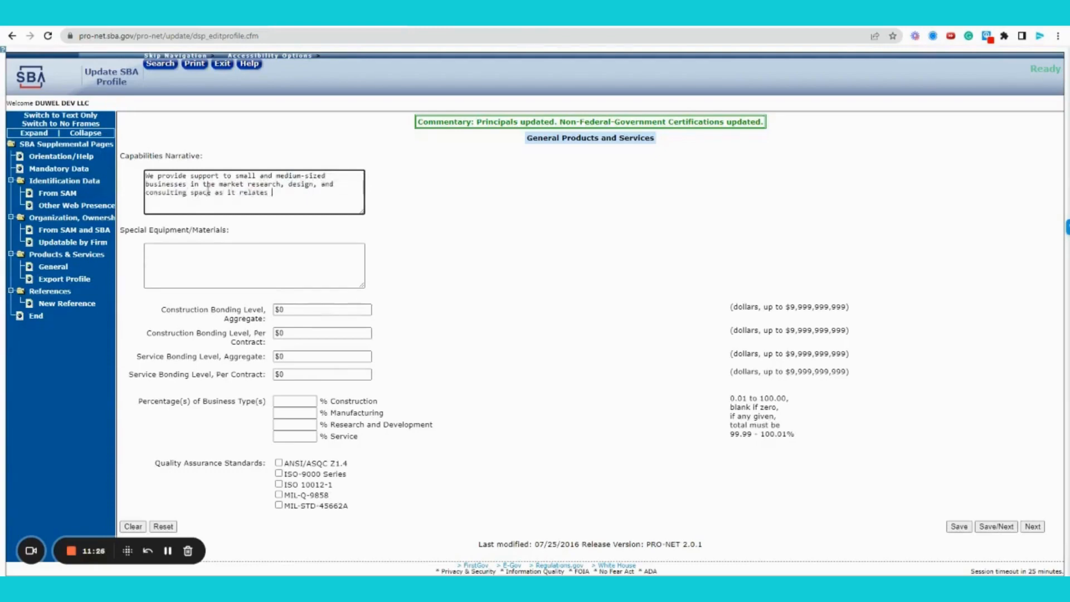
{"action": "type", "text": "to their federal procurement str"}
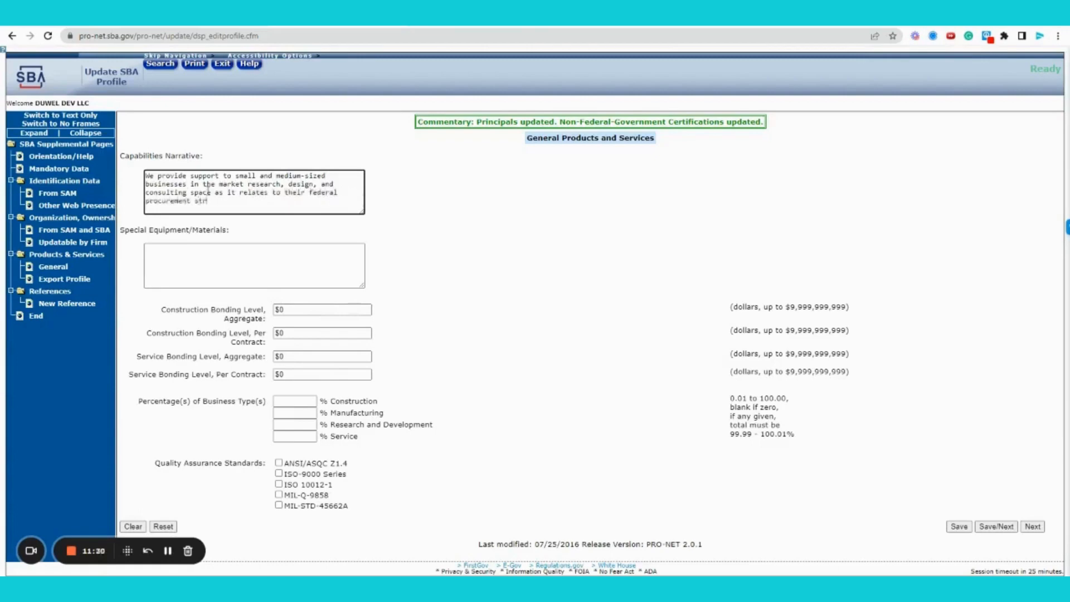
{"action": "type", "text": "ategy. We help government perfo"}
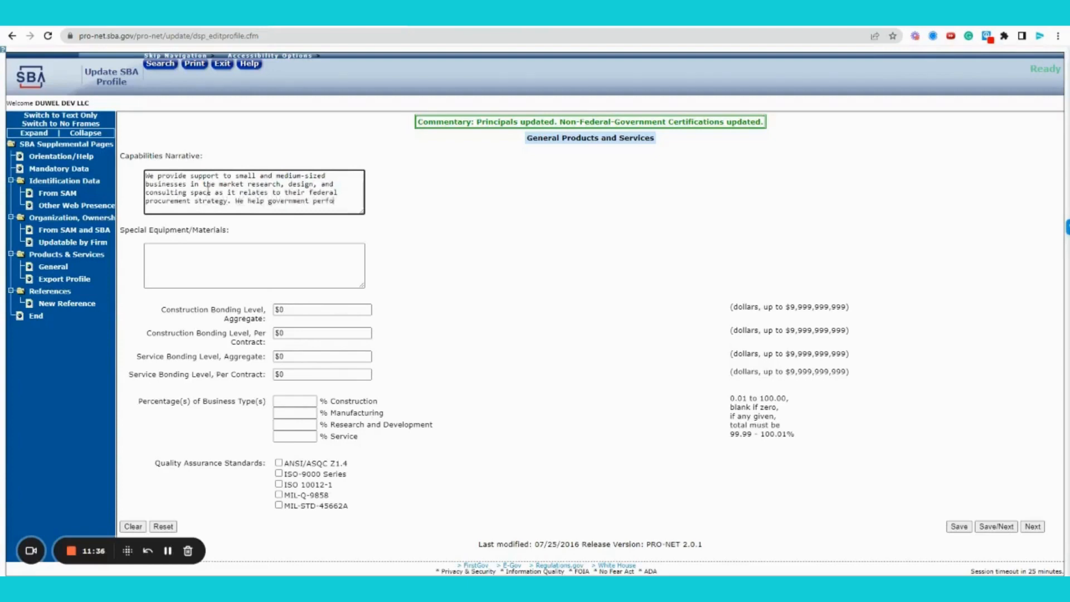
{"action": "type", "text": "rm market analysis"}
{"action": "type", "text": " and "}
{"action": "type", "text": "conduct res"}
{"action": "type", "text": "earch "}
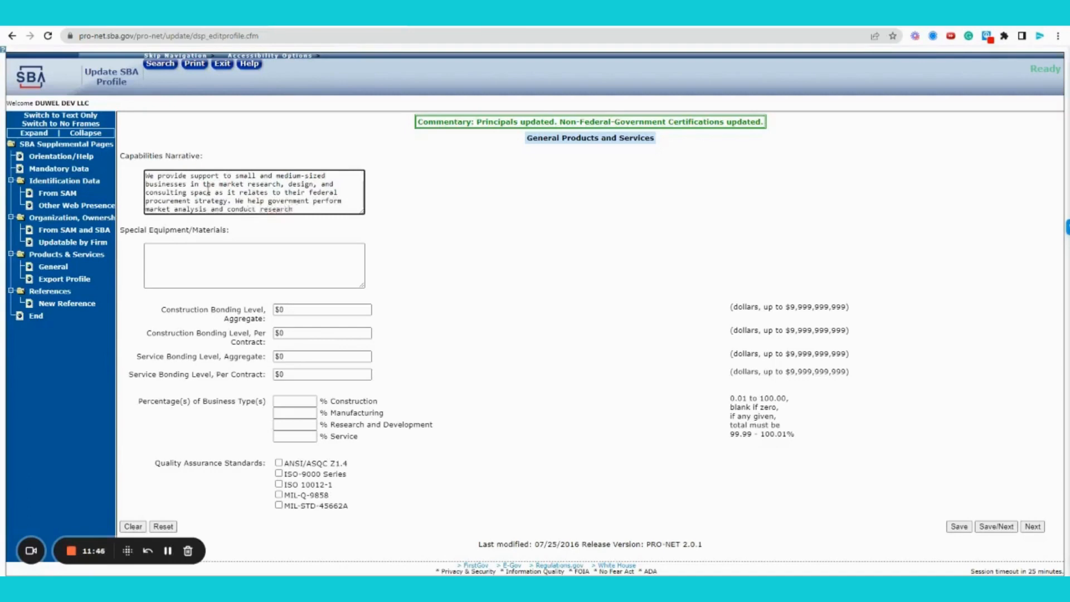
{"action": "type", "text": ", advocating for small businesses."}
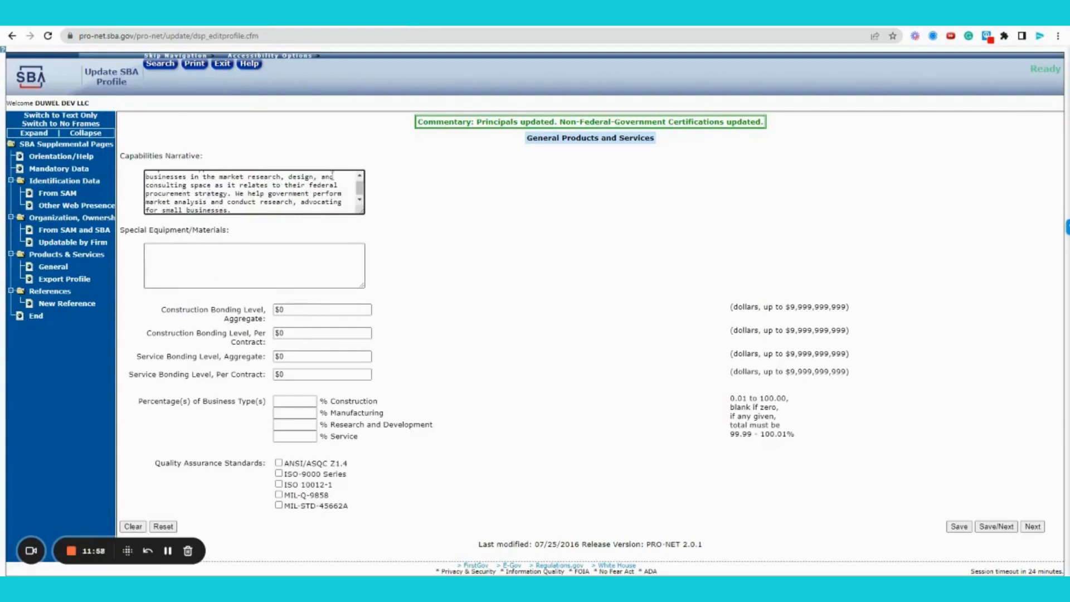
{"action": "left_click", "coordinate": [360, 176]}
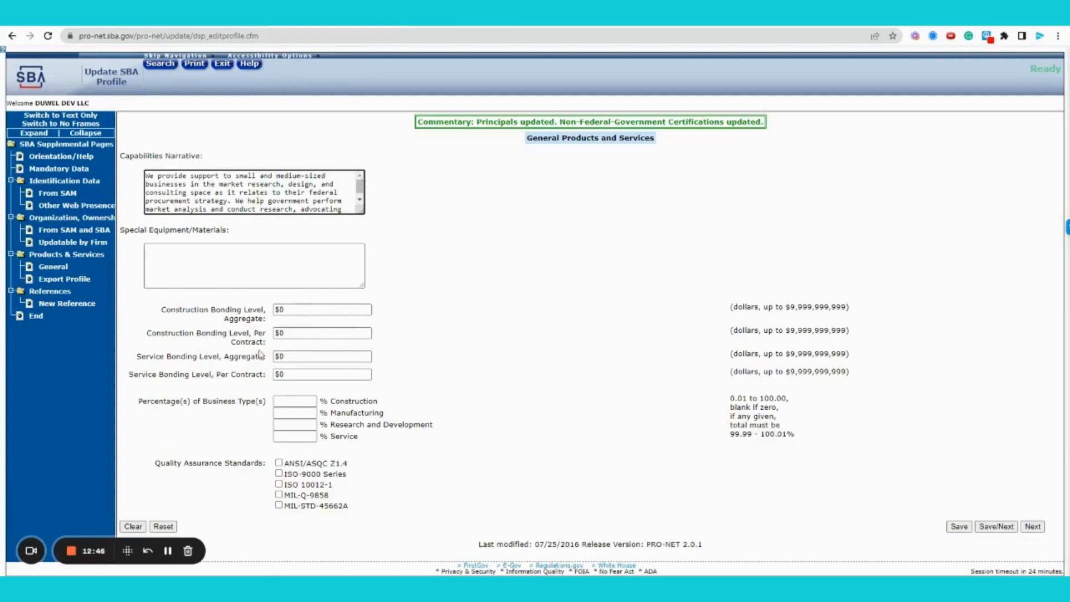
{"action": "left_click", "coordinate": [280, 422]}
{"action": "type", "text": "15"}
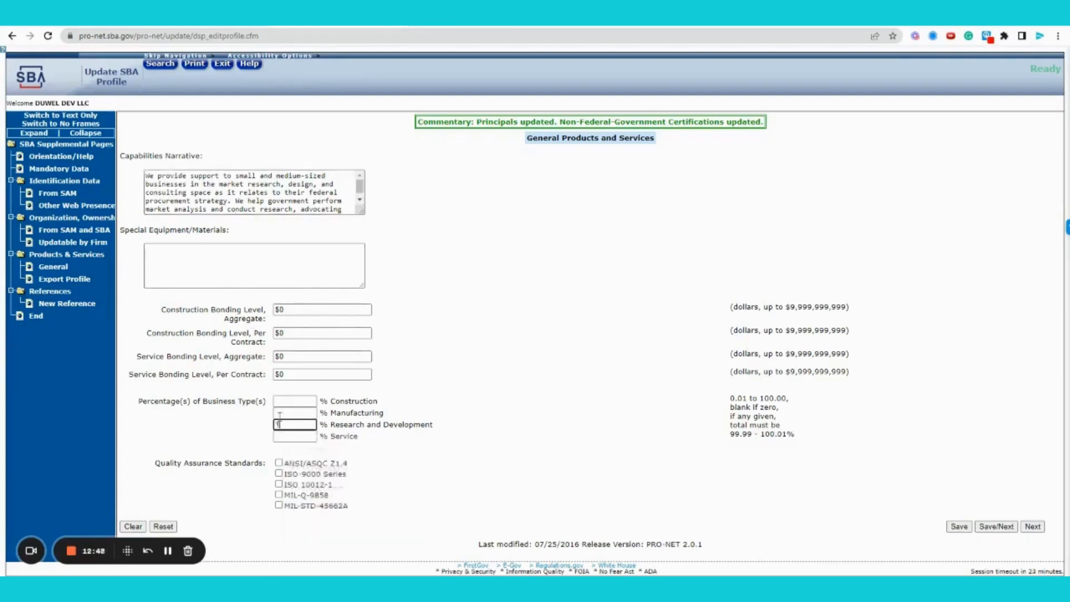
{"action": "left_click", "coordinate": [279, 438]}
{"action": "type", "text": "85"}
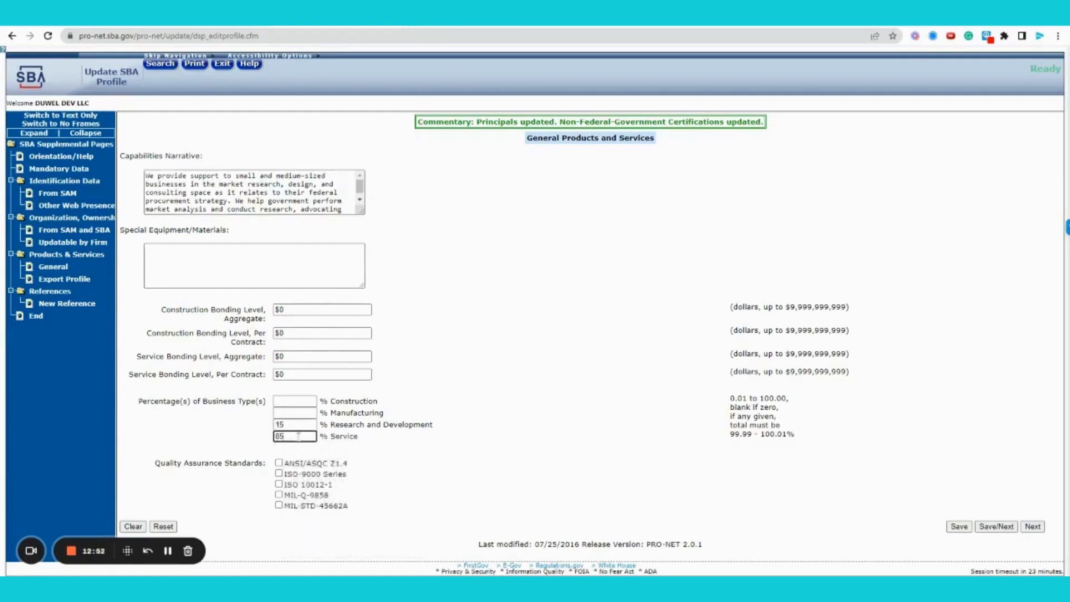
{"action": "left_click", "coordinate": [421, 459]}
{"action": "left_click_drag", "start_coordinate": [156, 463], "coordinate": [266, 465]}
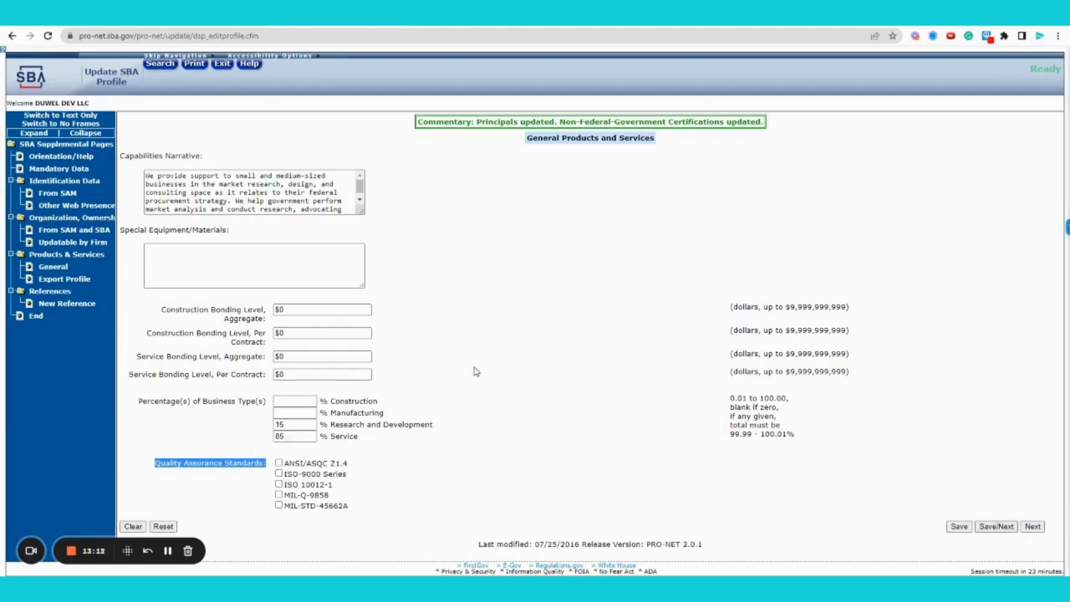
{"action": "left_click", "coordinate": [216, 184]}
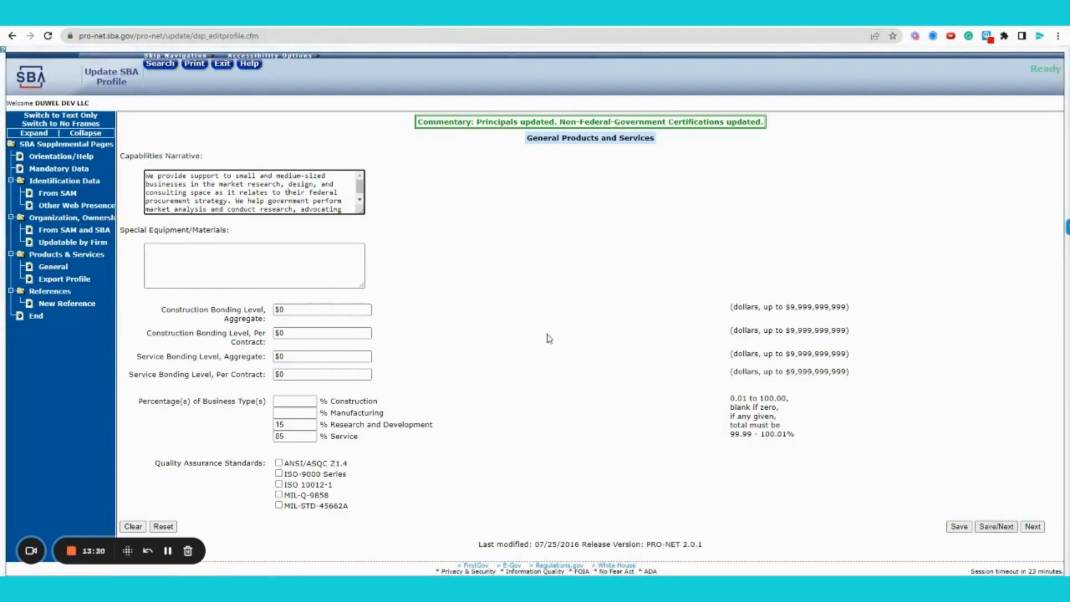
{"action": "left_click", "coordinate": [489, 24]}
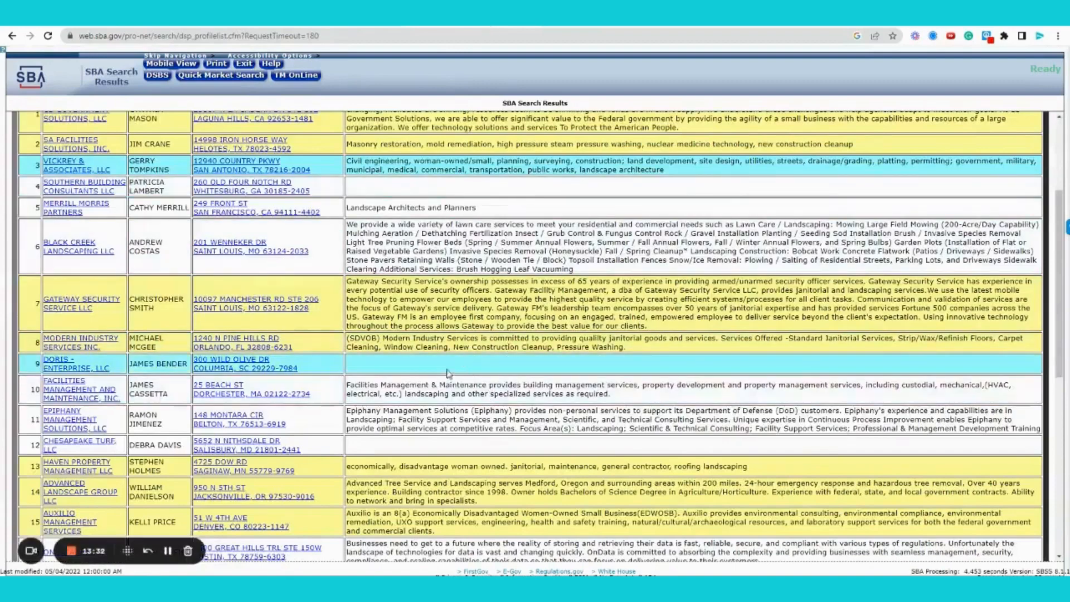
{"action": "scroll", "coordinate": [409, 493], "scroll_direction": "down", "scroll_amount": 2}
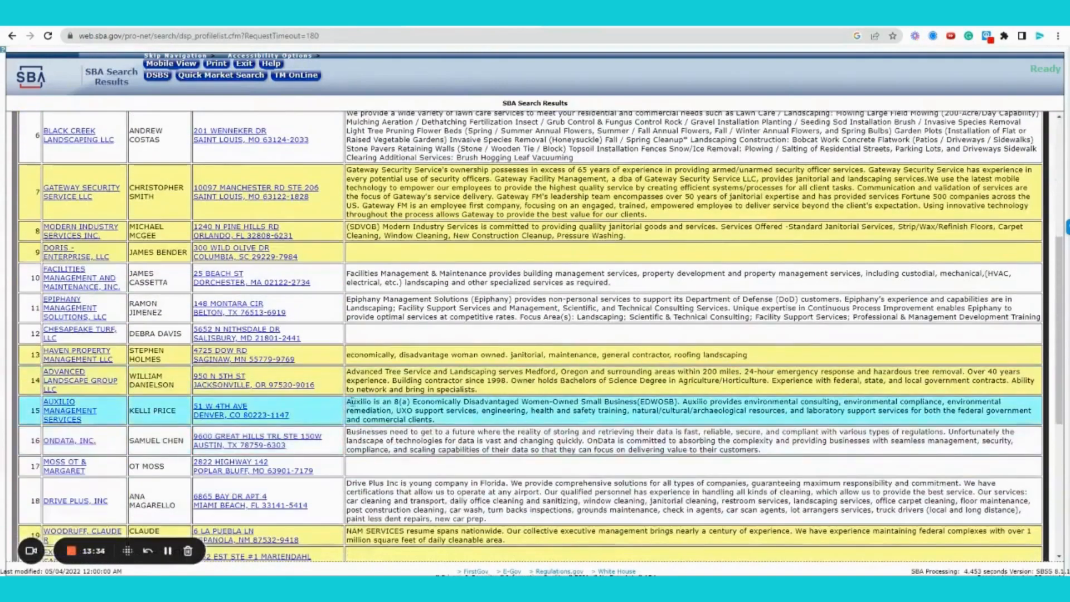
{"action": "left_click_drag", "start_coordinate": [347, 409], "coordinate": [684, 402]}
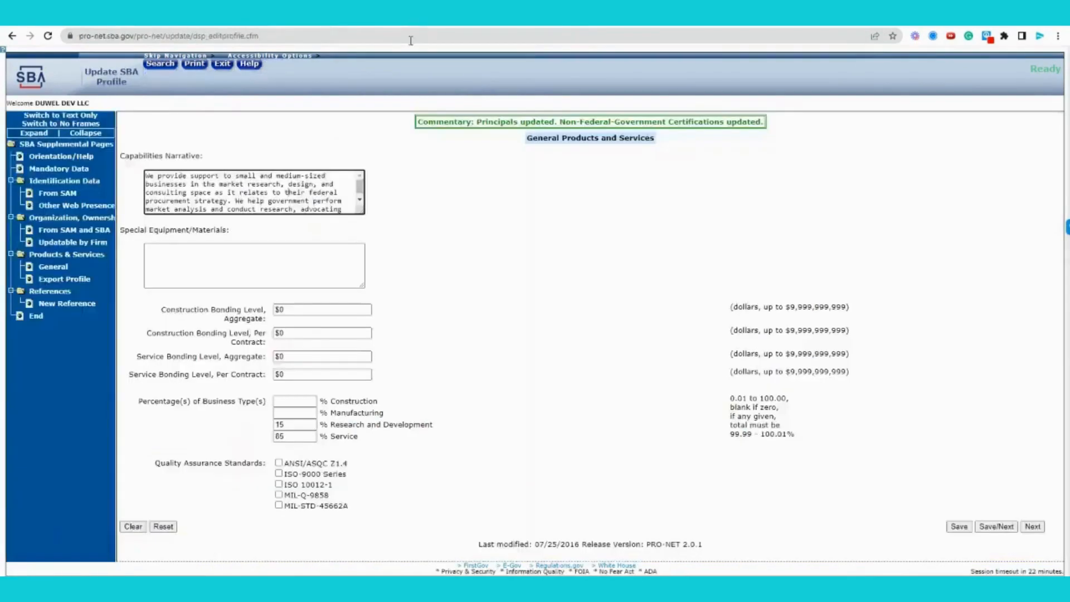
Save the General Products and Services page and review the Export Profile form
{"action": "left_click", "coordinate": [995, 527]}
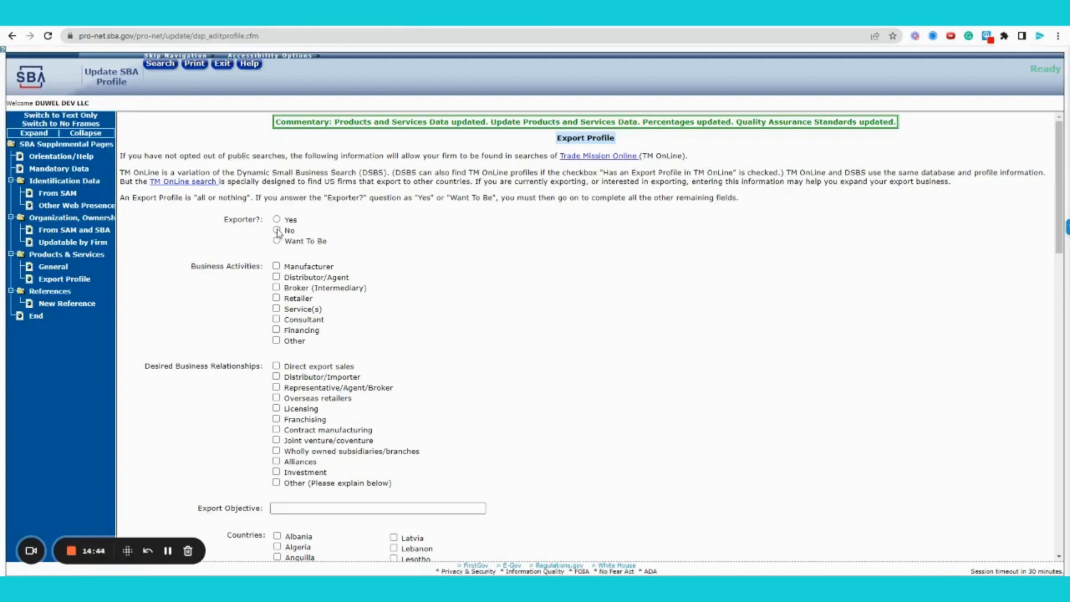
{"action": "scroll", "coordinate": [562, 244], "scroll_direction": "down", "scroll_amount": 1}
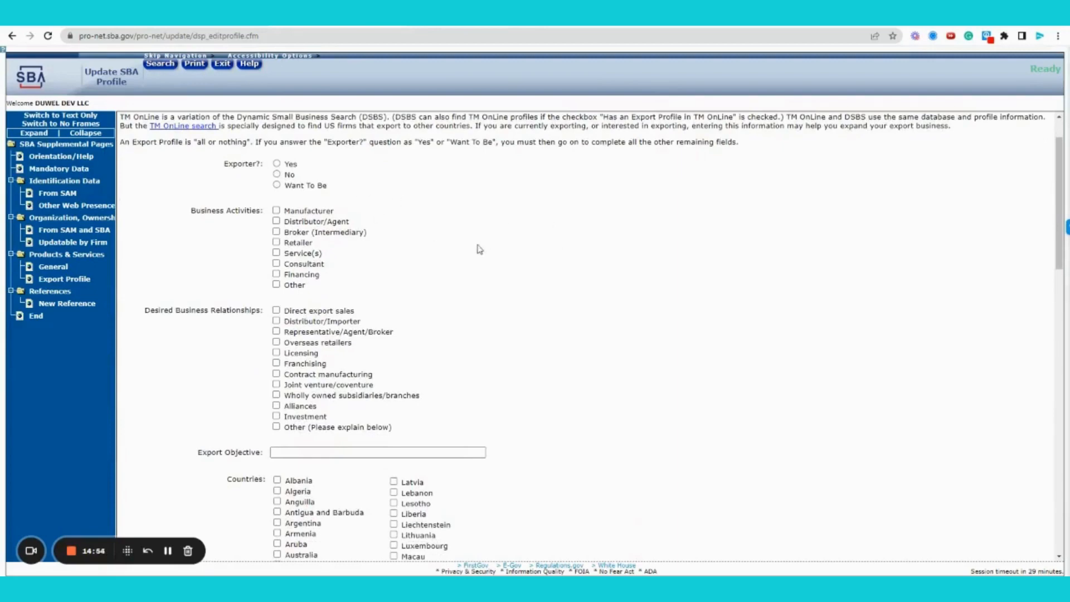
{"action": "scroll", "coordinate": [485, 249], "scroll_direction": "down", "scroll_amount": 2}
{"action": "scroll", "coordinate": [488, 249], "scroll_direction": "down", "scroll_amount": 7}
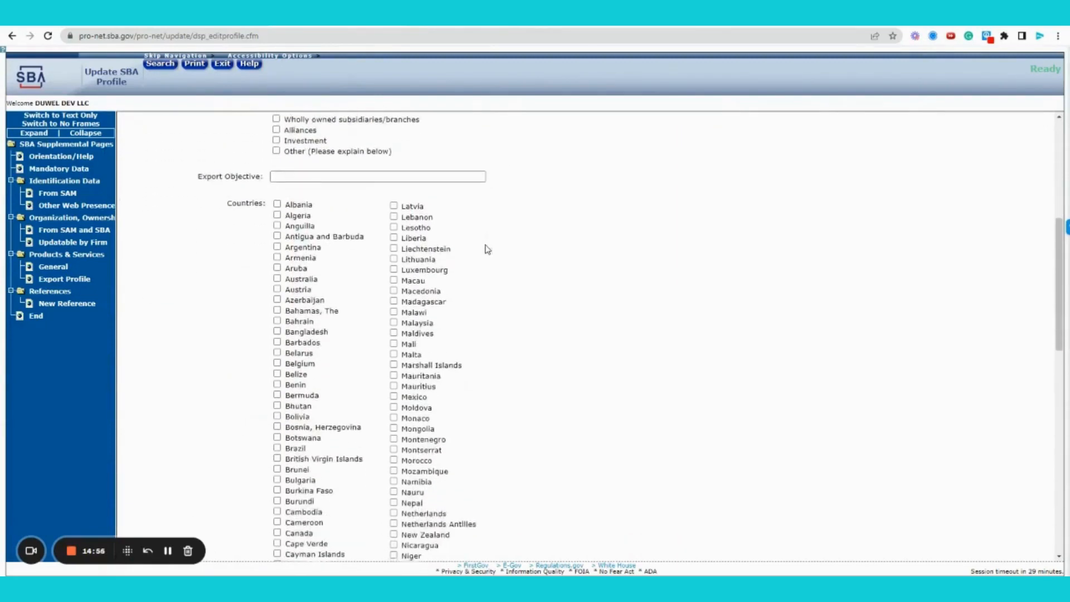
{"action": "scroll", "coordinate": [500, 250], "scroll_direction": "up", "scroll_amount": 10}
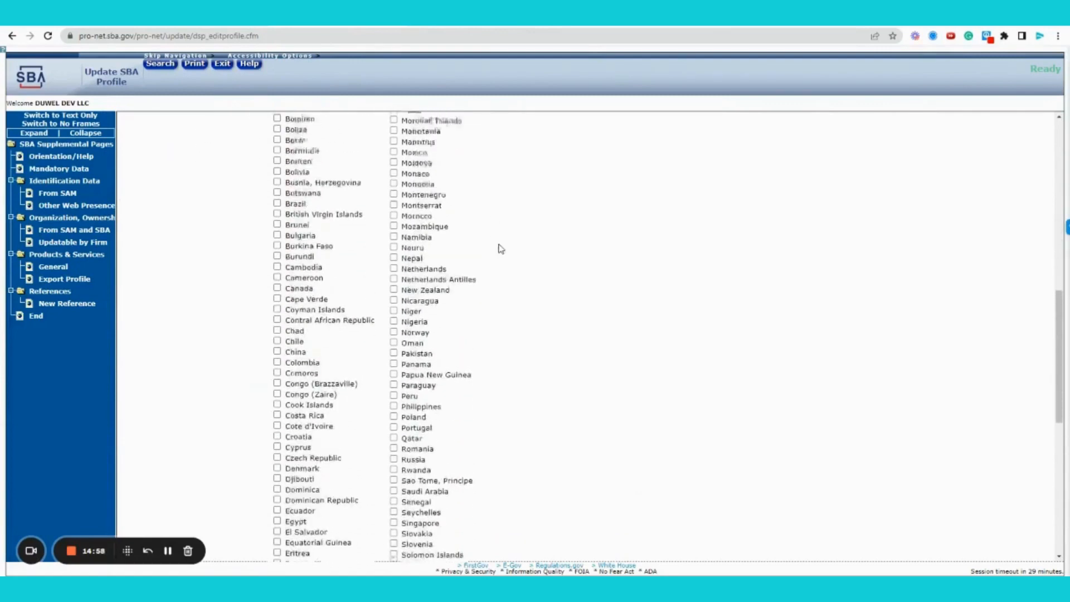
Select 'No' for Exporter?, leaving the rest of the export form blank
{"action": "left_click", "coordinate": [276, 229]}
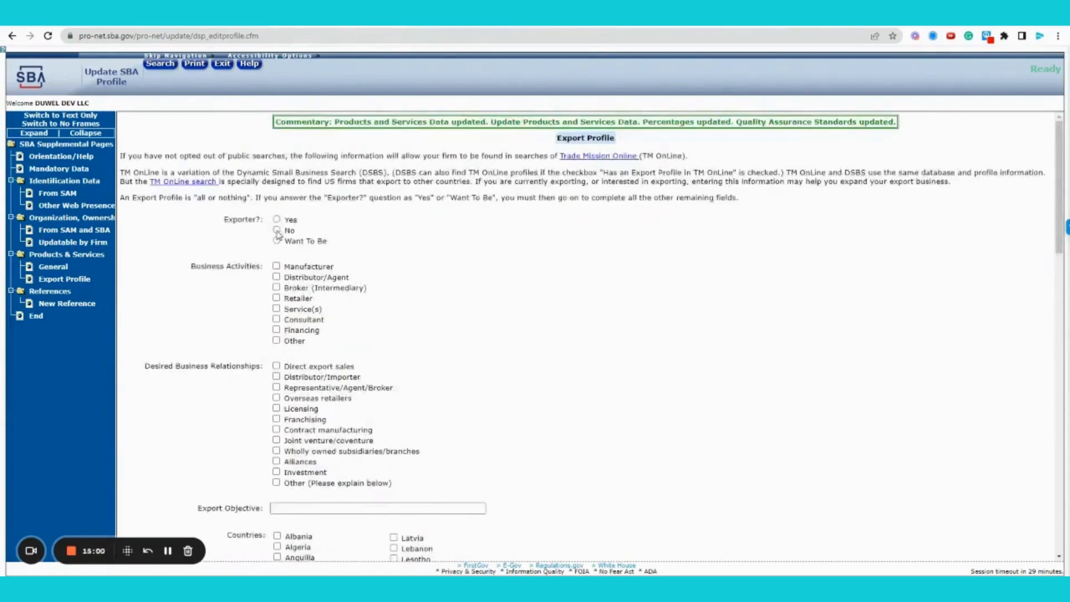
{"action": "scroll", "coordinate": [692, 254], "scroll_direction": "down", "scroll_amount": 18}
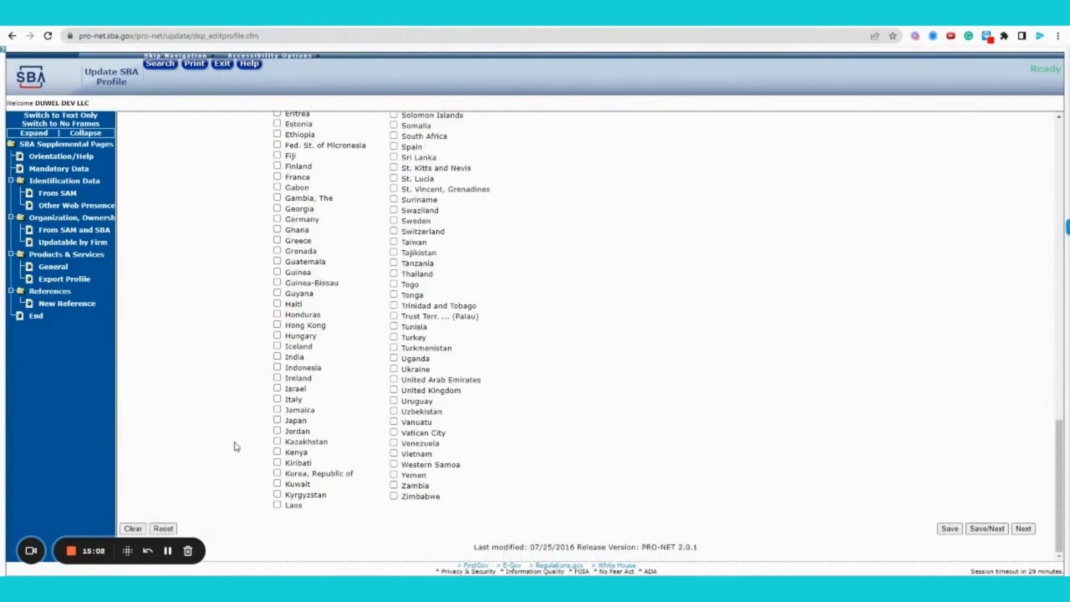
{"action": "scroll", "coordinate": [228, 446], "scroll_direction": "up", "scroll_amount": 8}
{"action": "scroll", "coordinate": [227, 442], "scroll_direction": "up", "scroll_amount": 10}
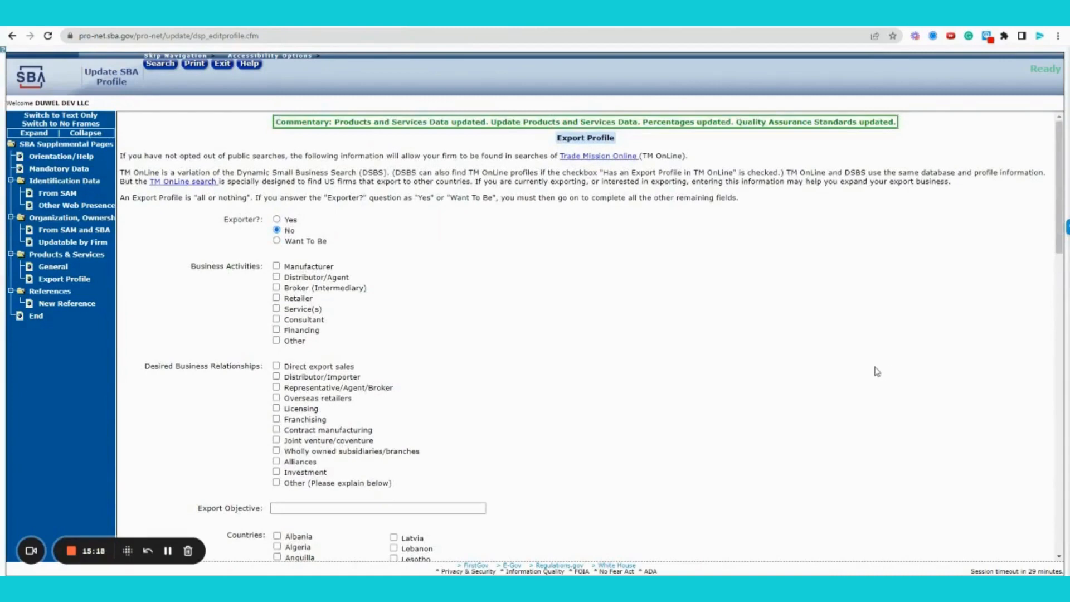
{"action": "scroll", "coordinate": [783, 361], "scroll_direction": "down", "scroll_amount": 10}
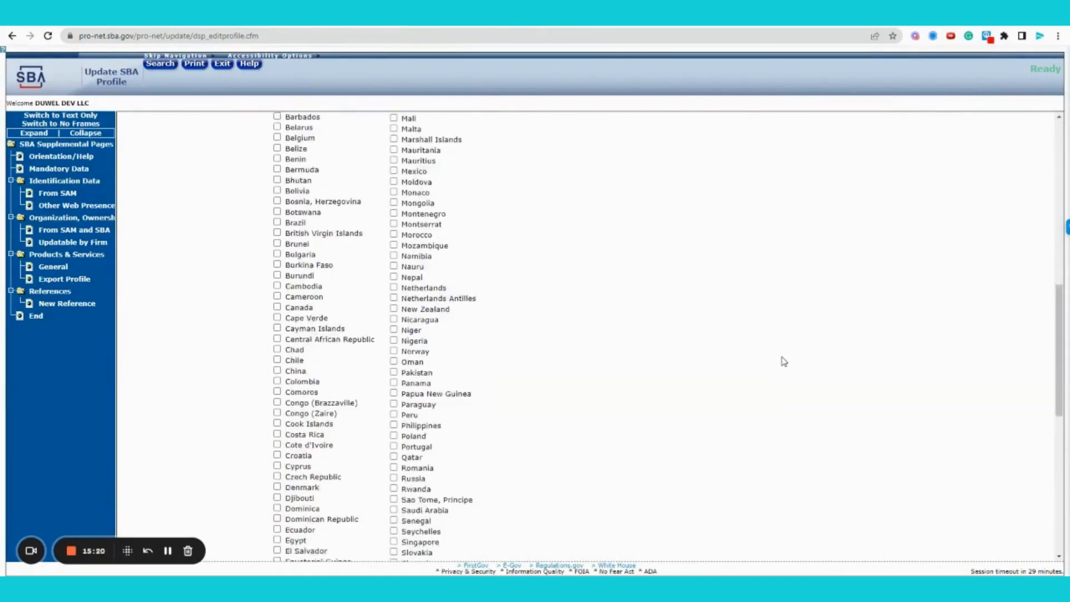
{"action": "scroll", "coordinate": [784, 361], "scroll_direction": "down", "scroll_amount": 8}
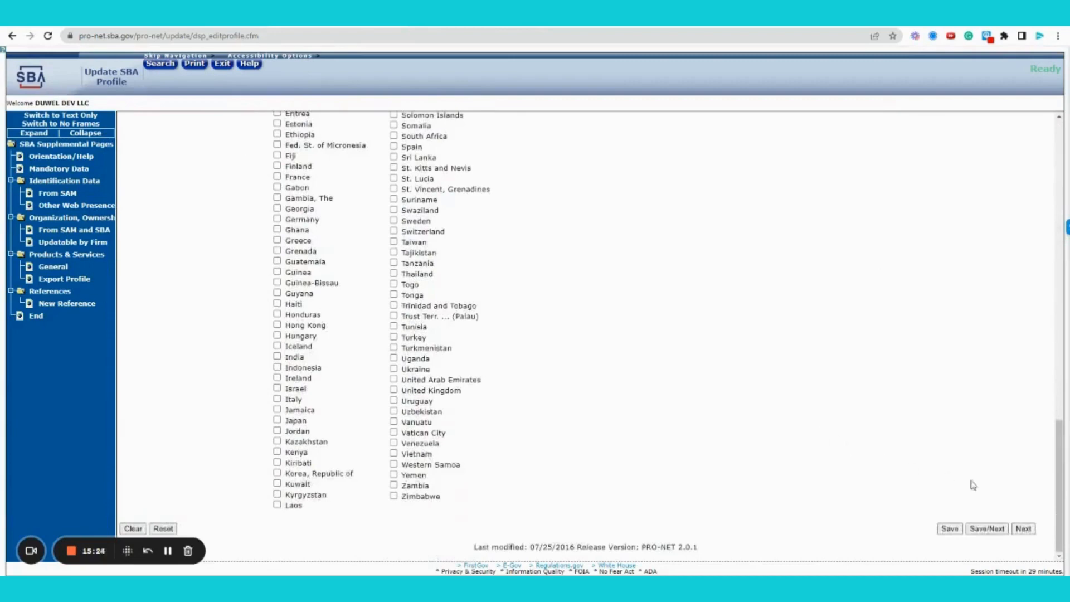
Save the export profile and move on to the New Reference form
{"action": "left_click", "coordinate": [998, 529]}
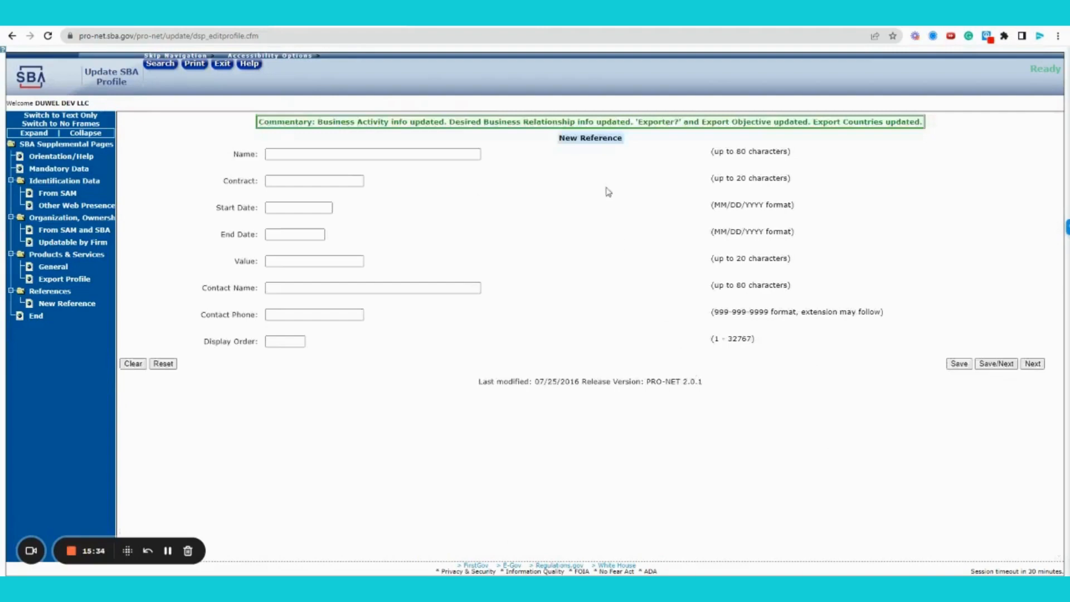
{"action": "left_click", "coordinate": [434, 155]}
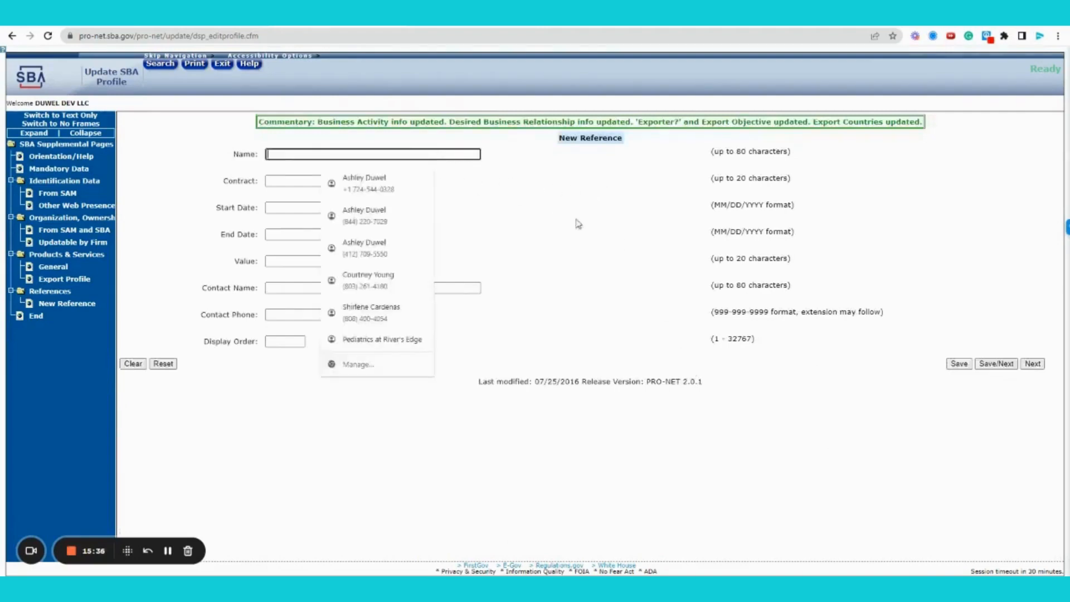
{"action": "left_click", "coordinate": [580, 223]}
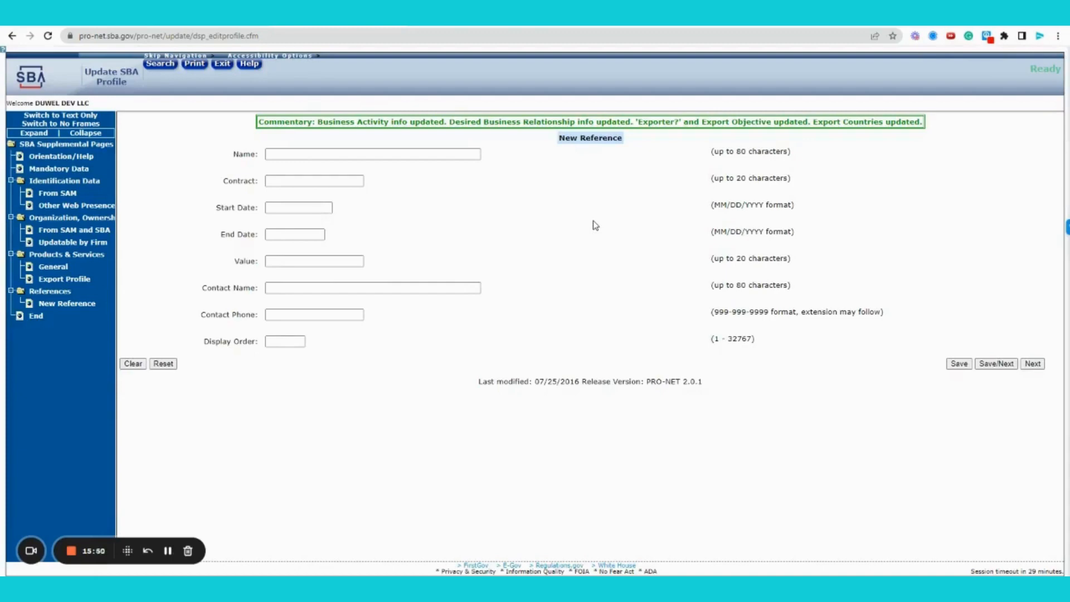
Enter reference name Agency, contract number # and start date 1/1/2020
{"action": "left_click", "coordinate": [436, 154]}
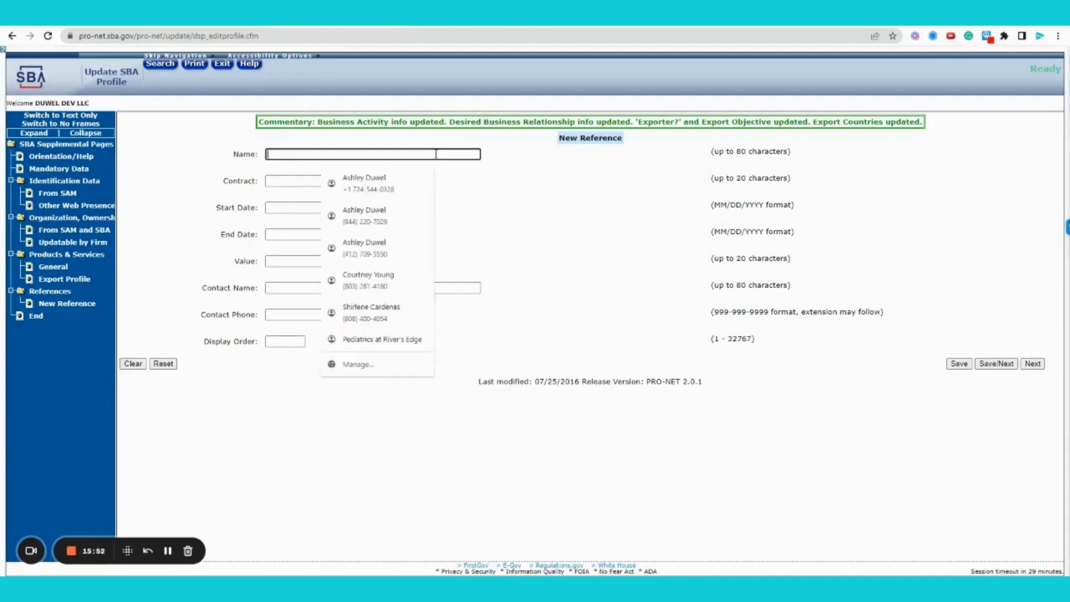
{"action": "type", "text": "Agency"}
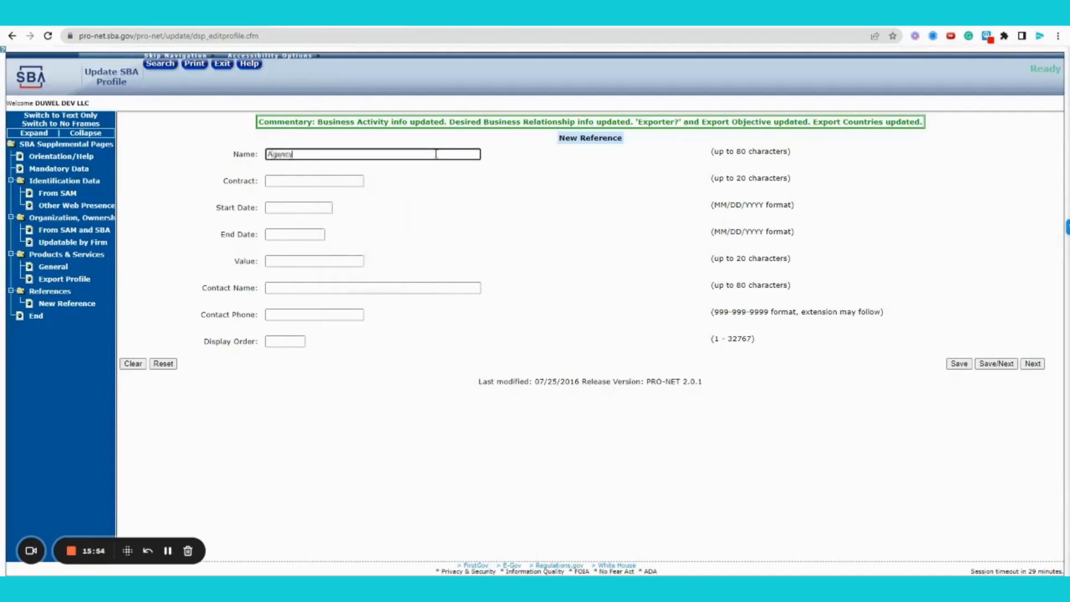
{"action": "key", "text": "Tab"}
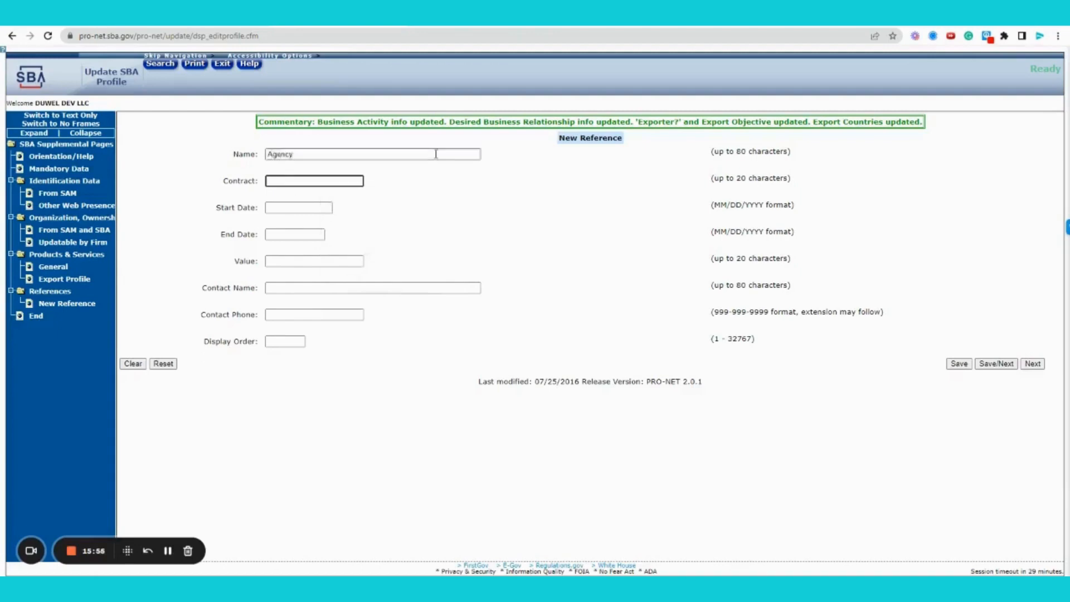
{"action": "type", "text": "#"}
{"action": "key", "text": "Tab"}
{"action": "type", "text": "1/1/2020"}
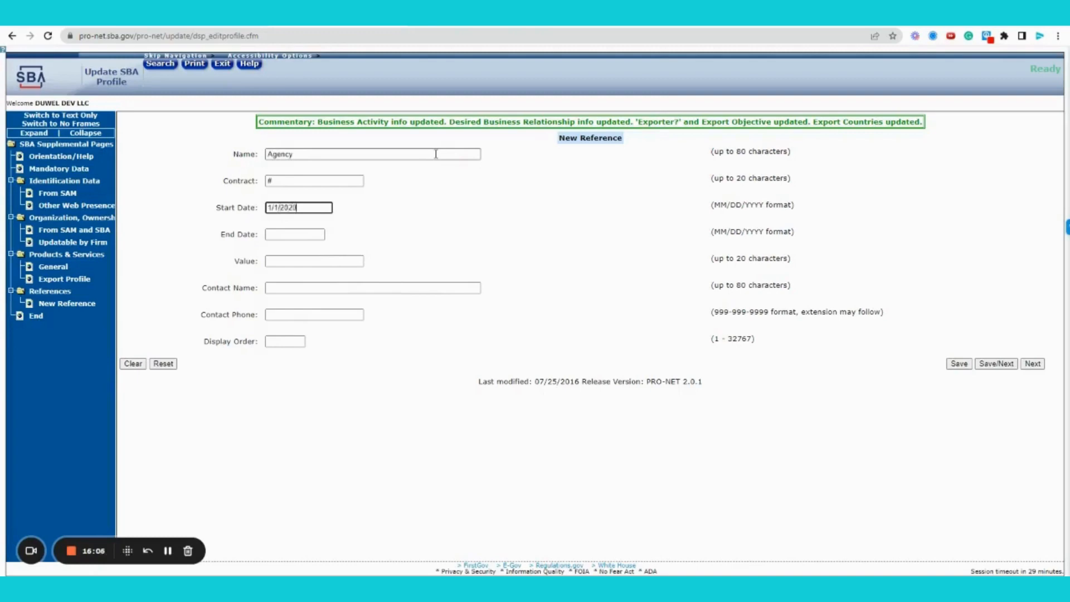
{"action": "key", "text": "Tab"}
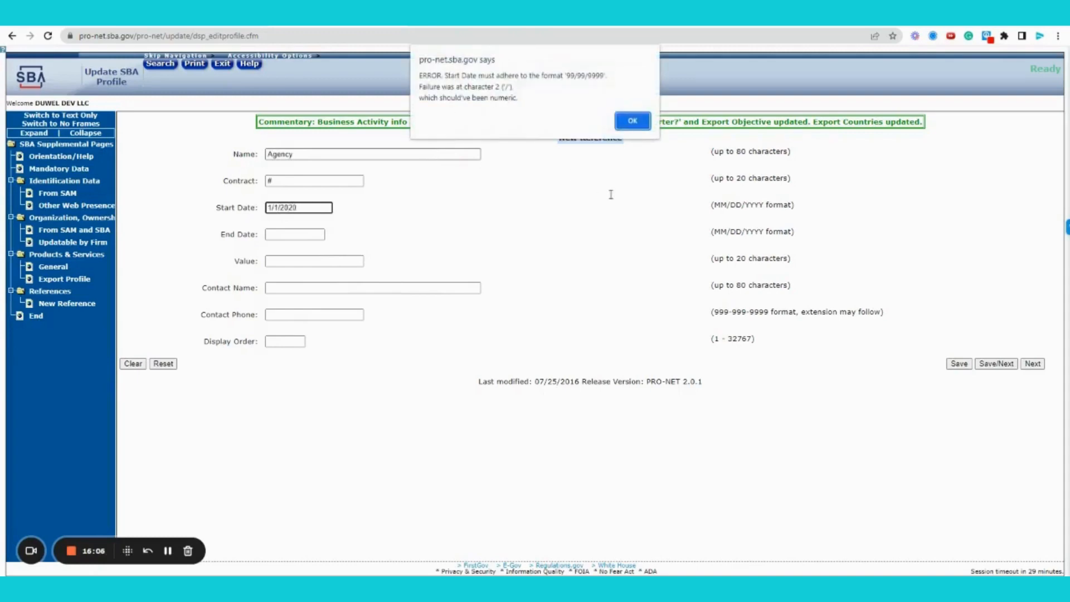
Dismiss the date error, change the start date to 01/01/2020, and type $ in Value
{"action": "left_click", "coordinate": [634, 128]}
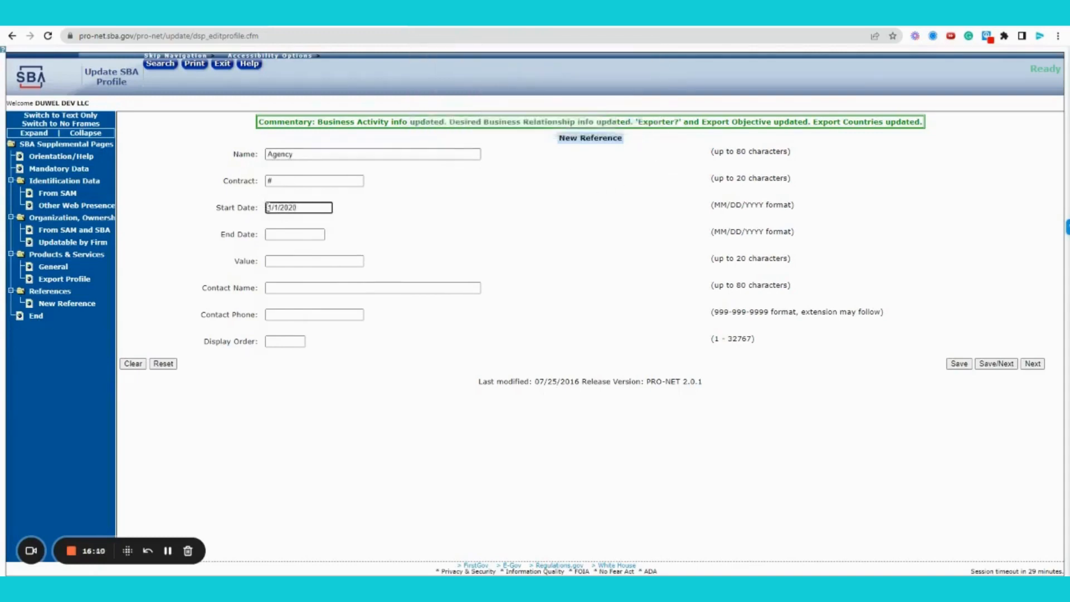
{"action": "left_click", "coordinate": [268, 208]}
{"action": "type", "text": "0"}
{"action": "key", "text": "Right"}
{"action": "key", "text": "Right"}
{"action": "type", "text": "0"}
{"action": "key", "text": "Tab"}
{"action": "key", "text": "Tab"}
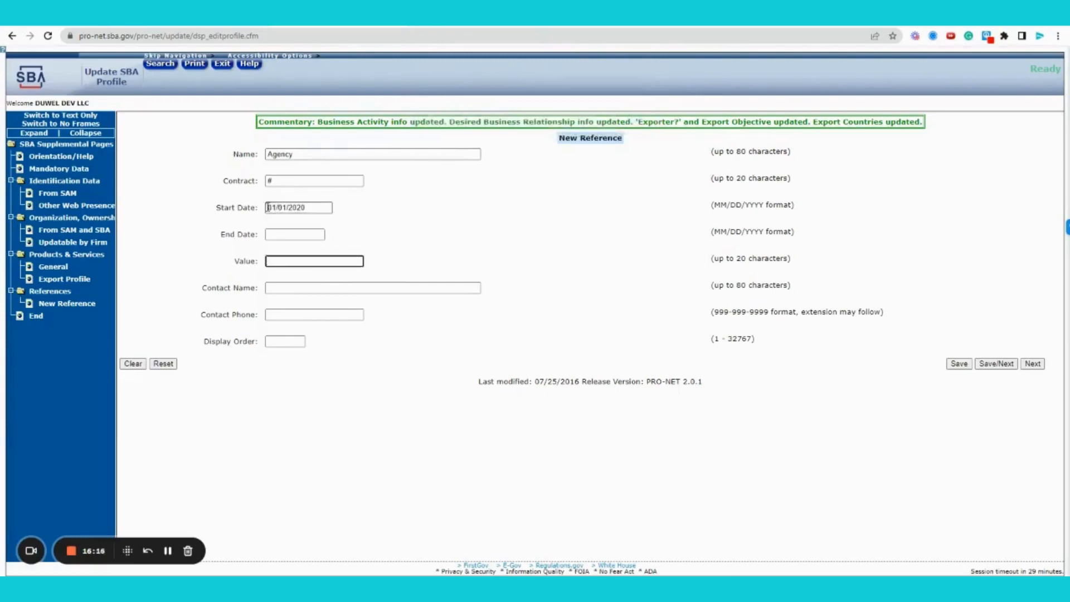
{"action": "type", "text": "$"}
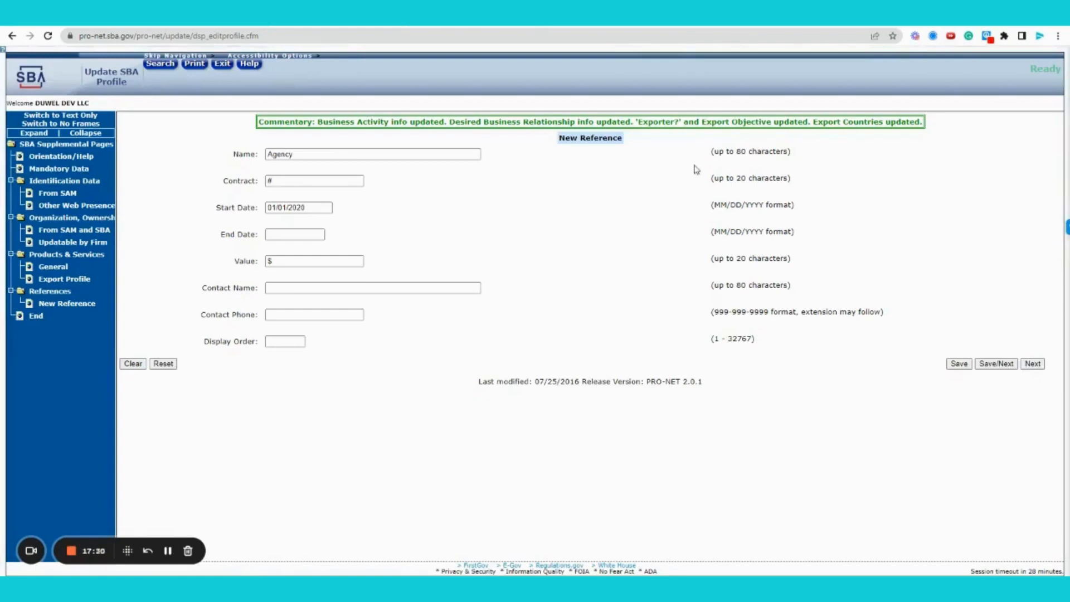
Extend the reference name to Agency/ Prime and set the value to $5,000,000
{"action": "left_click", "coordinate": [321, 152]}
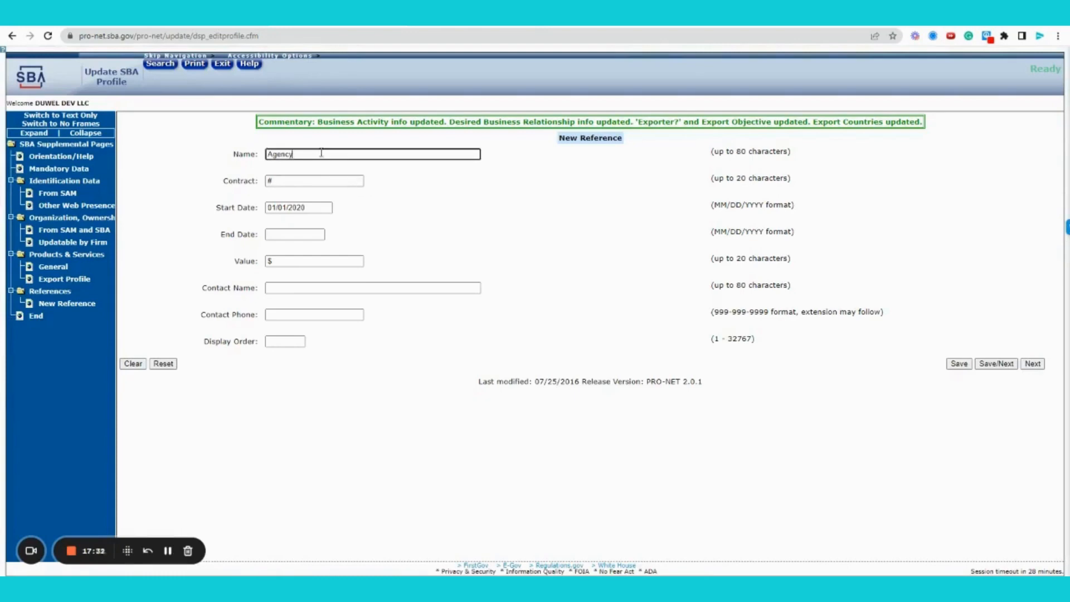
{"action": "type", "text": "Prime"}
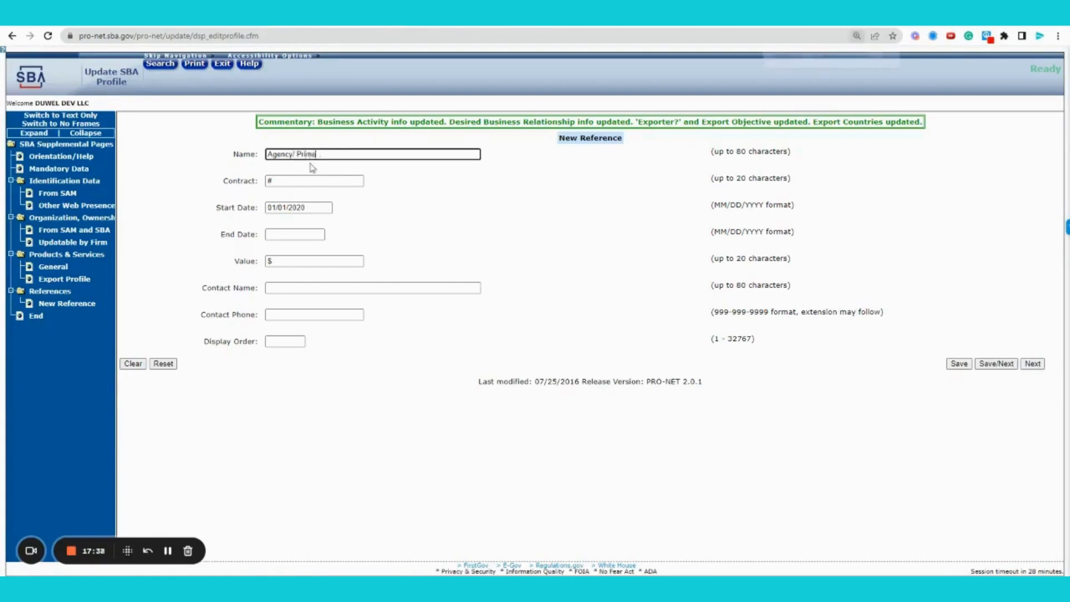
{"action": "key", "text": "ctrl+plus"}
{"action": "key", "text": "ctrl+plus"}
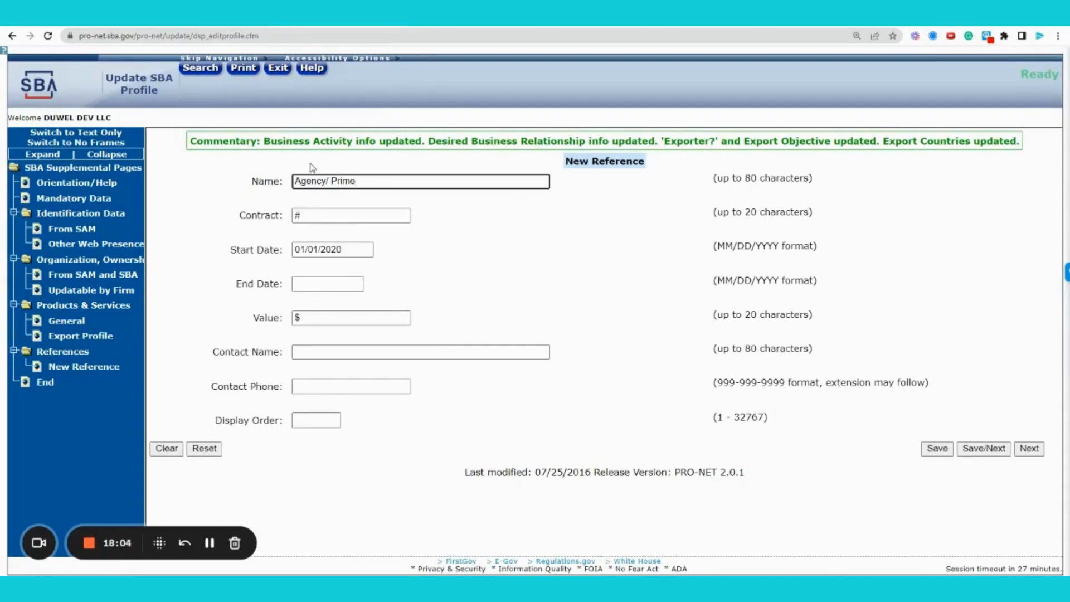
{"action": "left_click", "coordinate": [342, 319]}
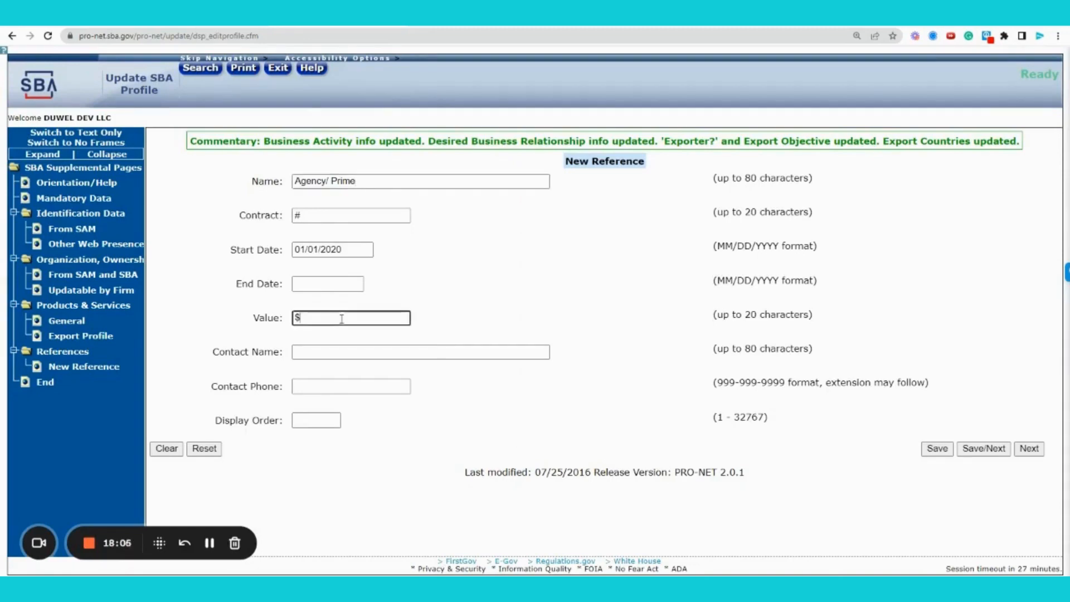
{"action": "type", "text": "$5,000,000"}
{"action": "key", "text": "Tab"}
Set the contact to '"COR" = Contracting Officer Rep/ Prime POC' and display order 1
{"action": "type", "text": "\"COR\""}
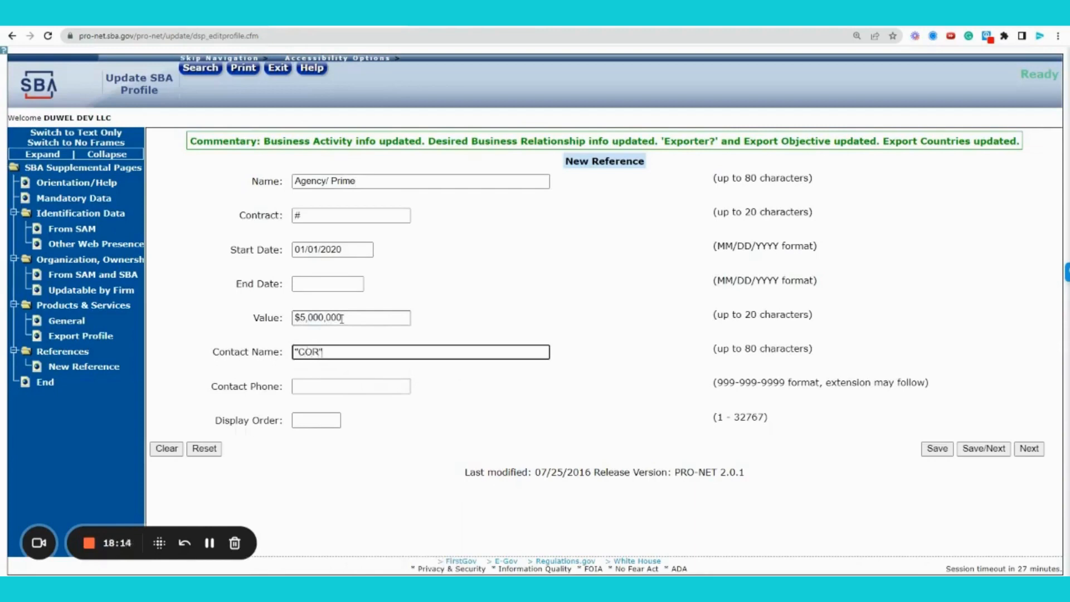
{"action": "type", "text": " = Contracting Officer/ Contracting O"}
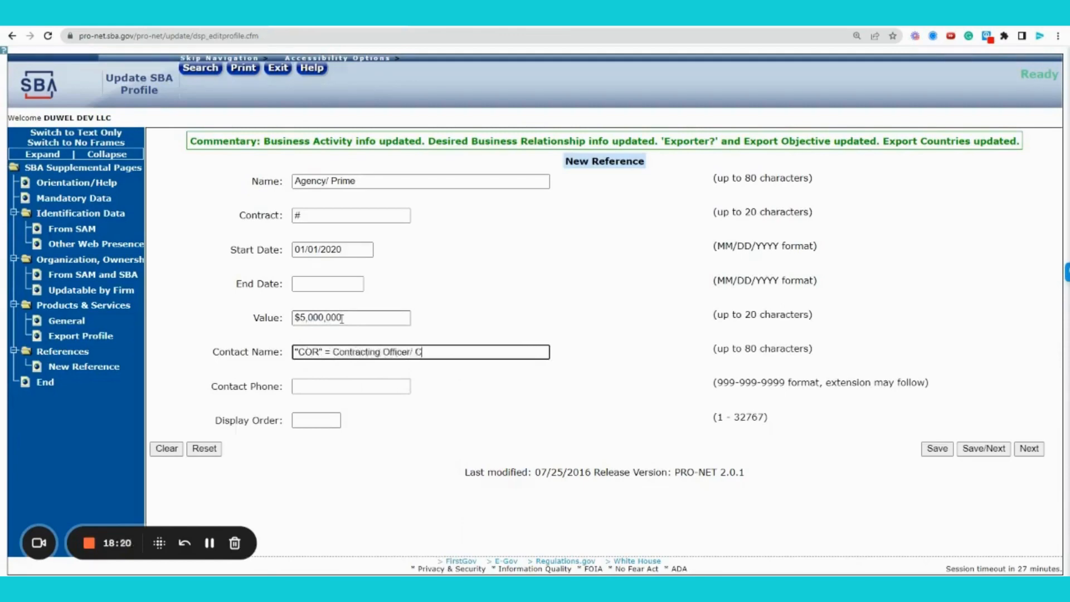
{"action": "type", "text": "fficer Rep"}
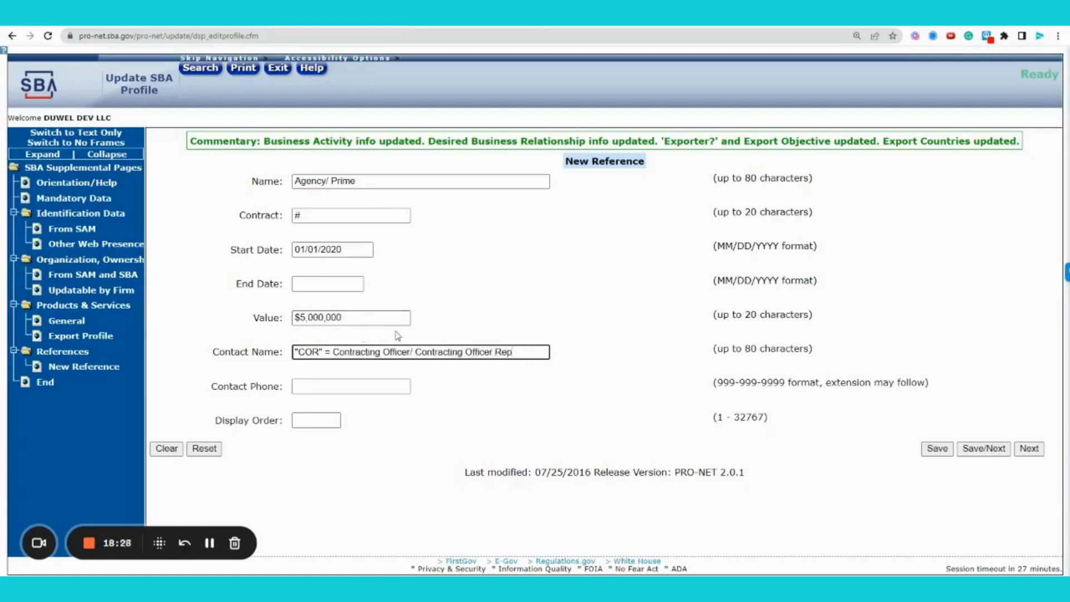
{"action": "left_click_drag", "start_coordinate": [417, 351], "coordinate": [333, 352]}
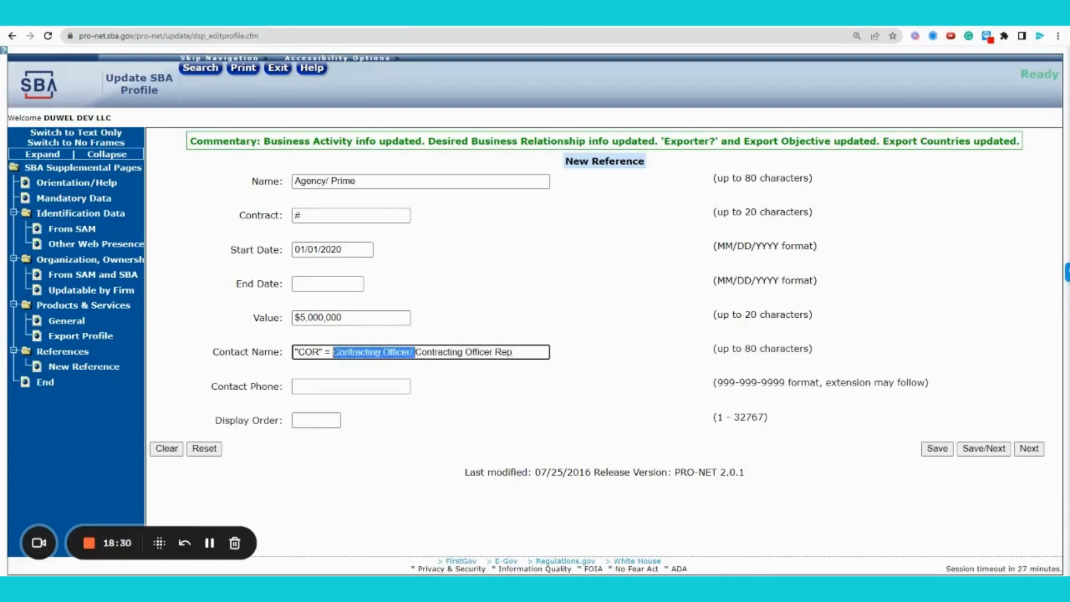
{"action": "key", "text": "BackSpace"}
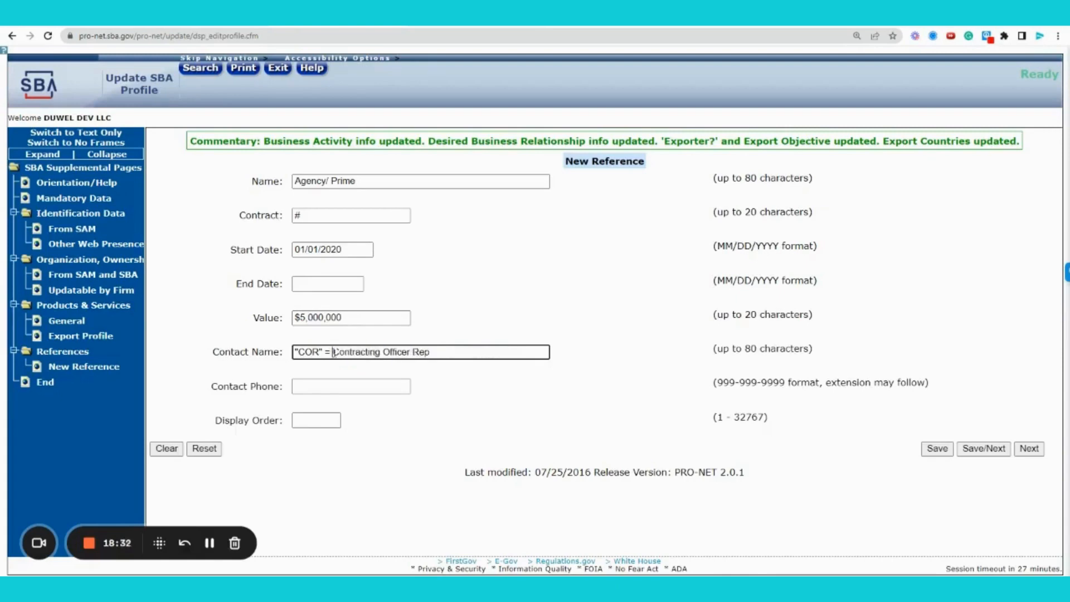
{"action": "left_click", "coordinate": [465, 352]}
{"action": "type", "text": "/ Prime POC"}
{"action": "key", "text": "Tab"}
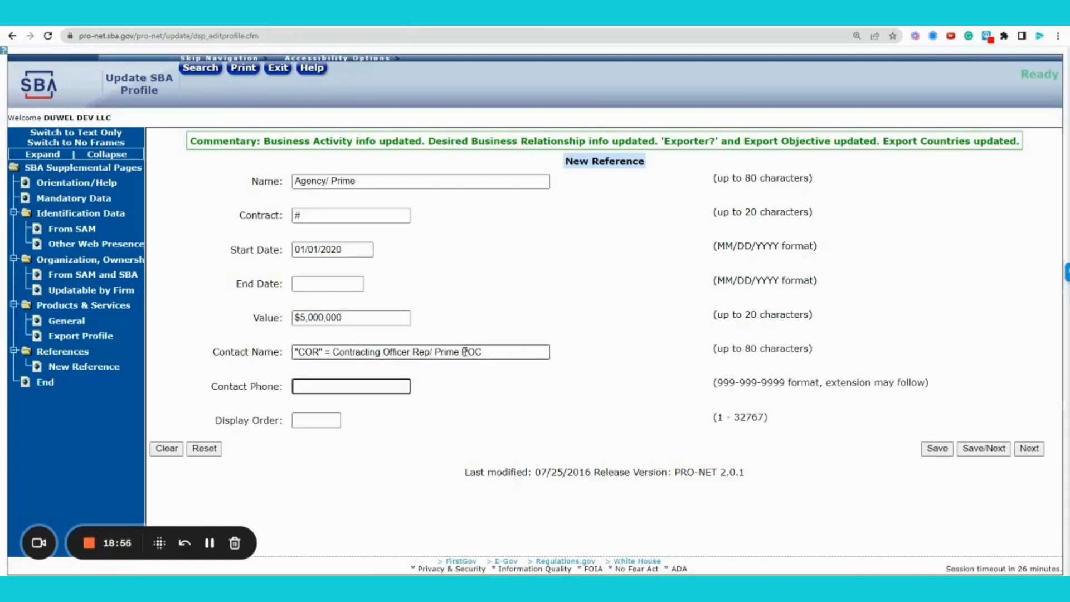
{"action": "key", "text": "Tab"}
{"action": "type", "text": "1"}
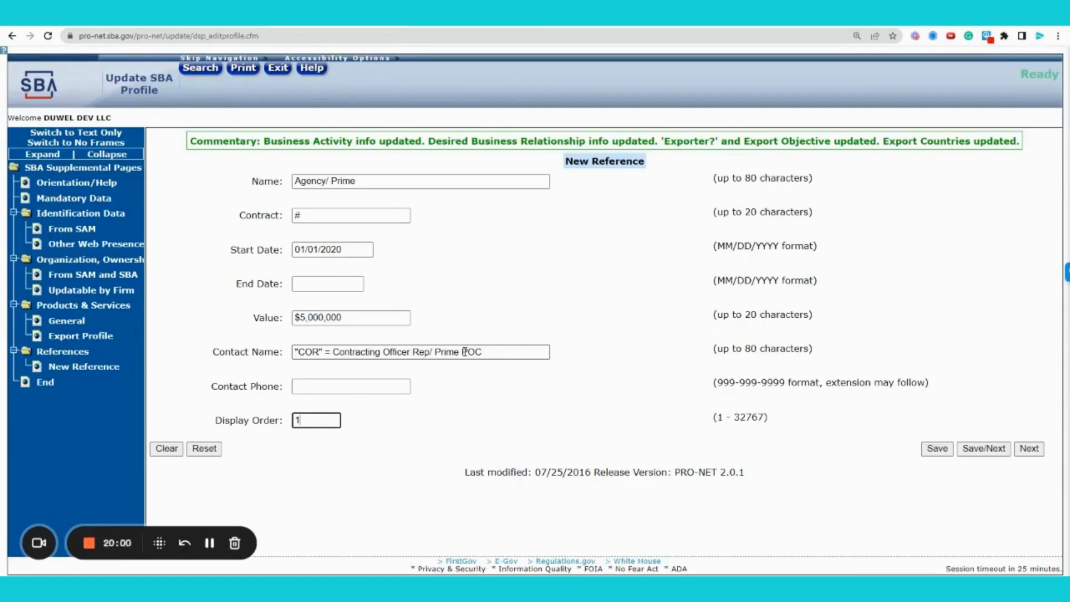
Rename the reference to Team Integrity Knowledge Center, clear the contract number, and set start date 01/01/2022
{"action": "double_click", "coordinate": [327, 181]}
{"action": "triple_click", "coordinate": [327, 182]}
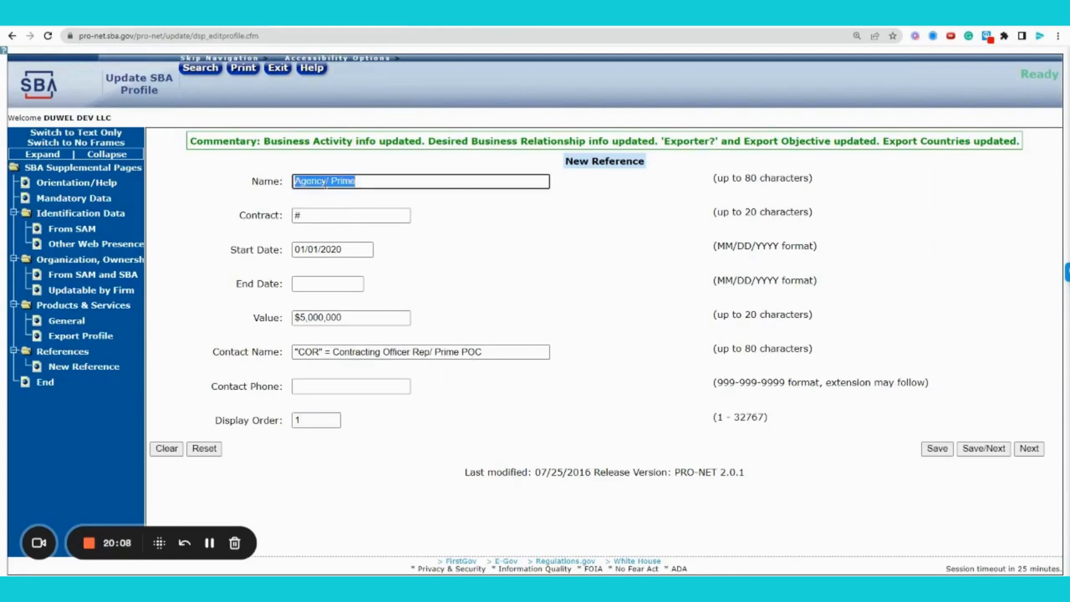
{"action": "type", "text": "Team Integrity"}
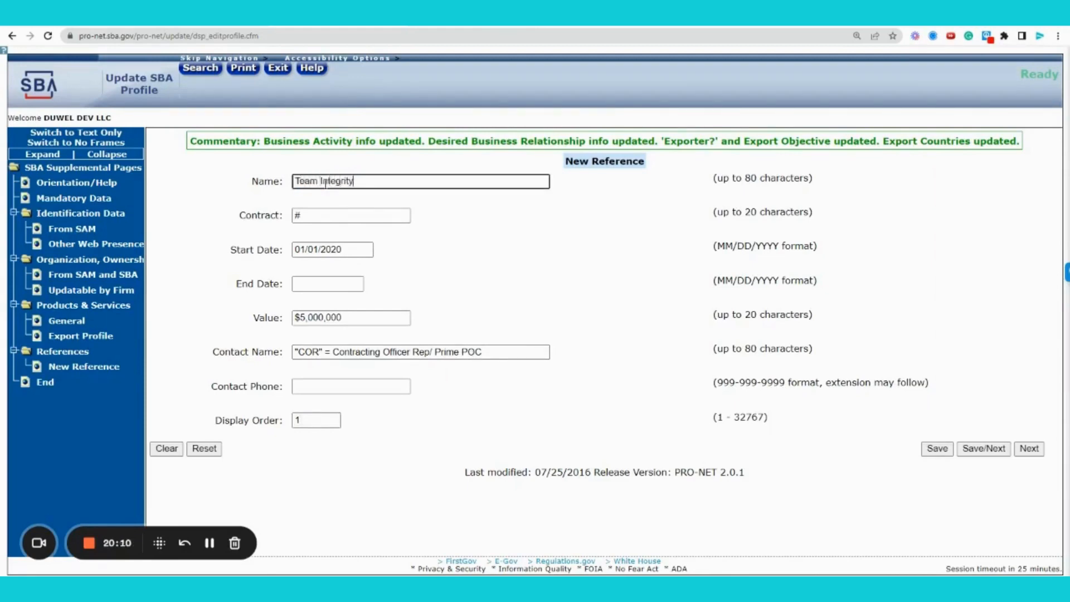
{"action": "type", "text": " Knowledge Center"}
{"action": "key", "text": "Tab"}
{"action": "key", "text": "BackSpace"}
{"action": "key", "text": "Tab"}
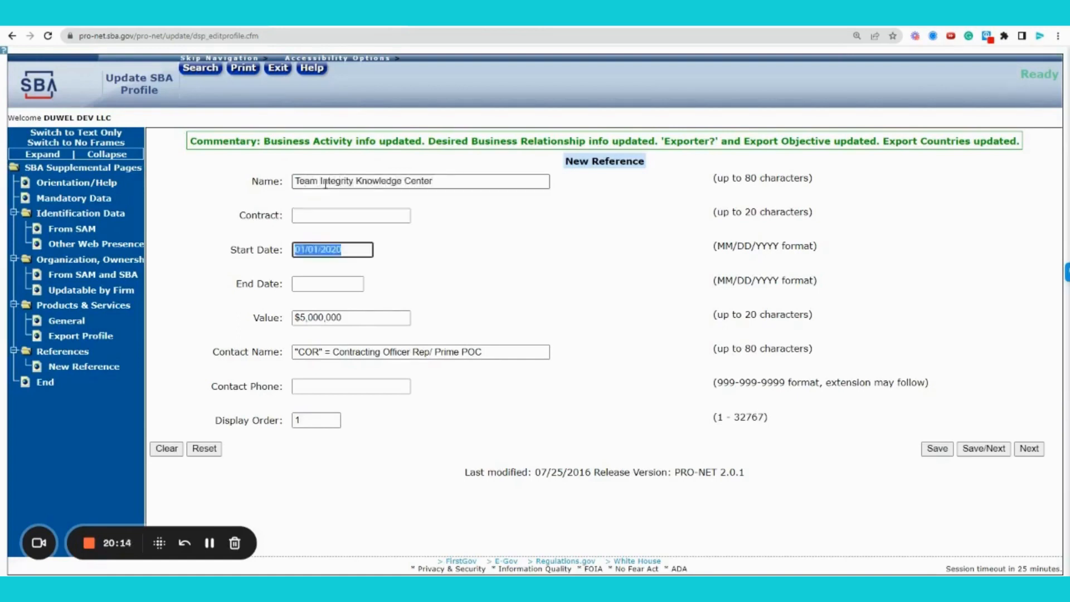
{"action": "key", "text": "Right"}
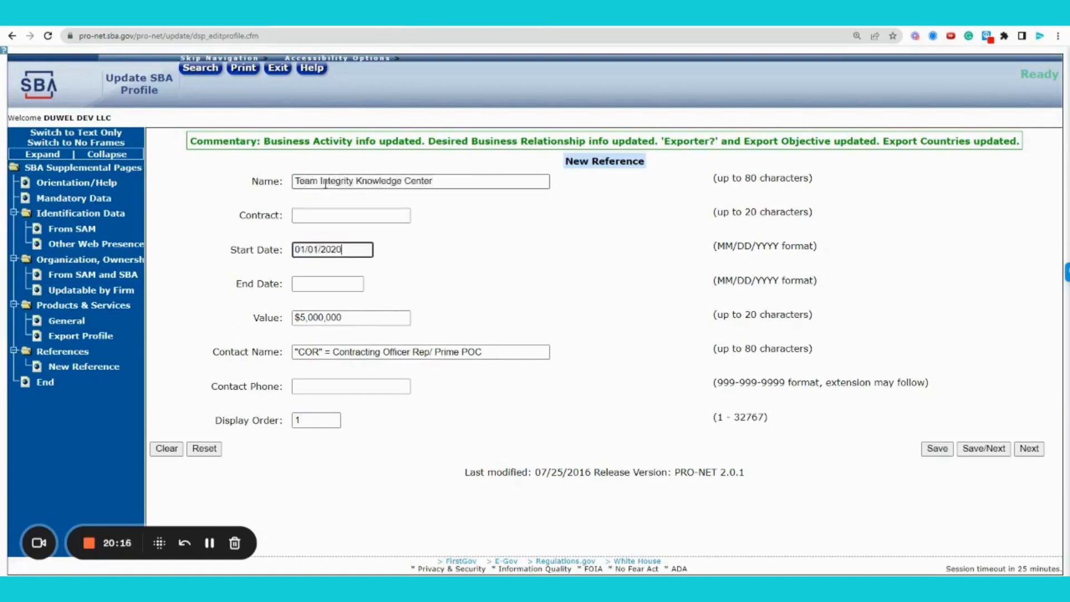
{"action": "key", "text": "BackSpace"}
{"action": "type", "text": "2"}
Set the value to 'undisclosed' and enter the contact's full name, leaving the phone empty
{"action": "key", "text": "Tab"}
{"action": "key", "text": "Tab"}
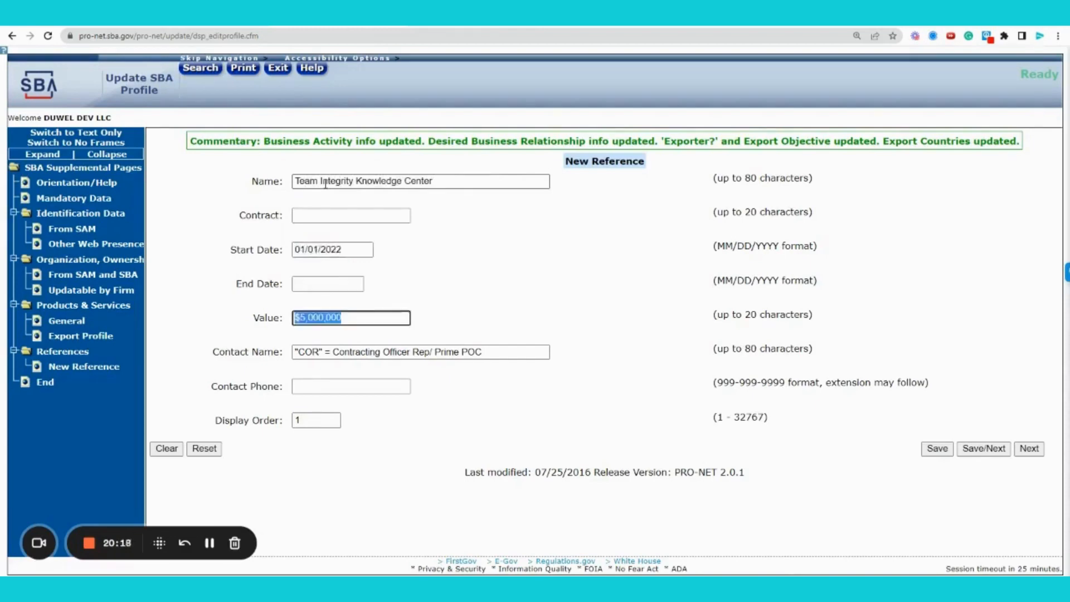
{"action": "key", "text": "BackSpace"}
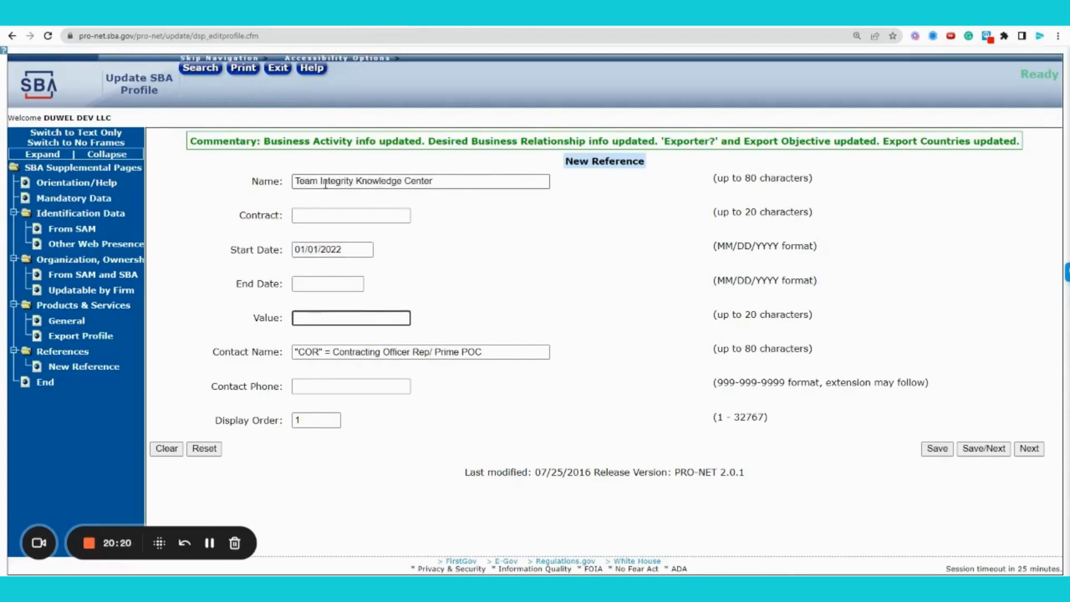
{"action": "type", "text": "undisclosed"}
{"action": "key", "text": "Tab"}
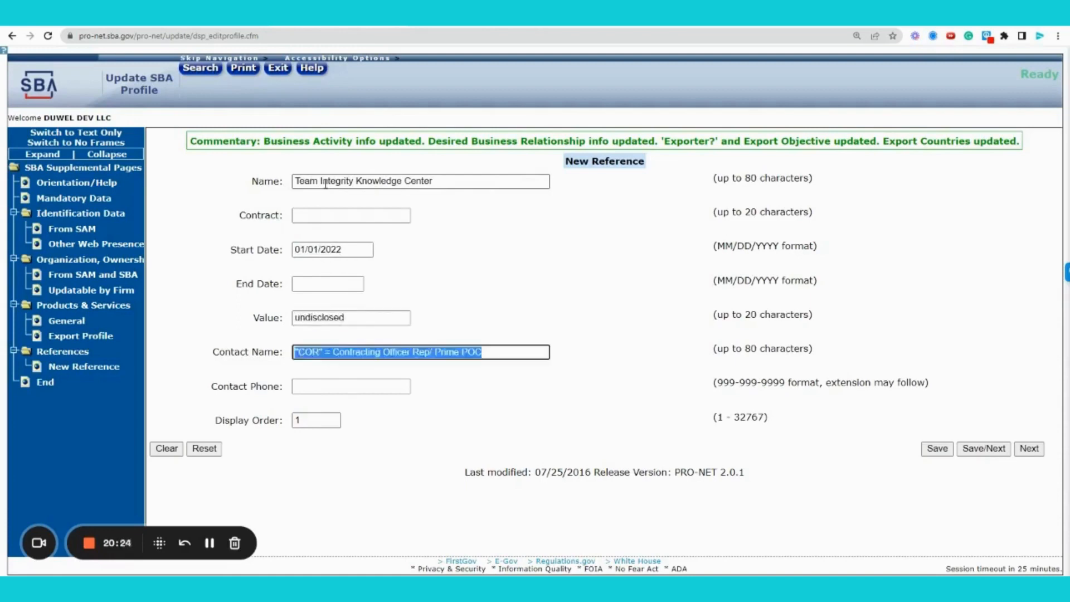
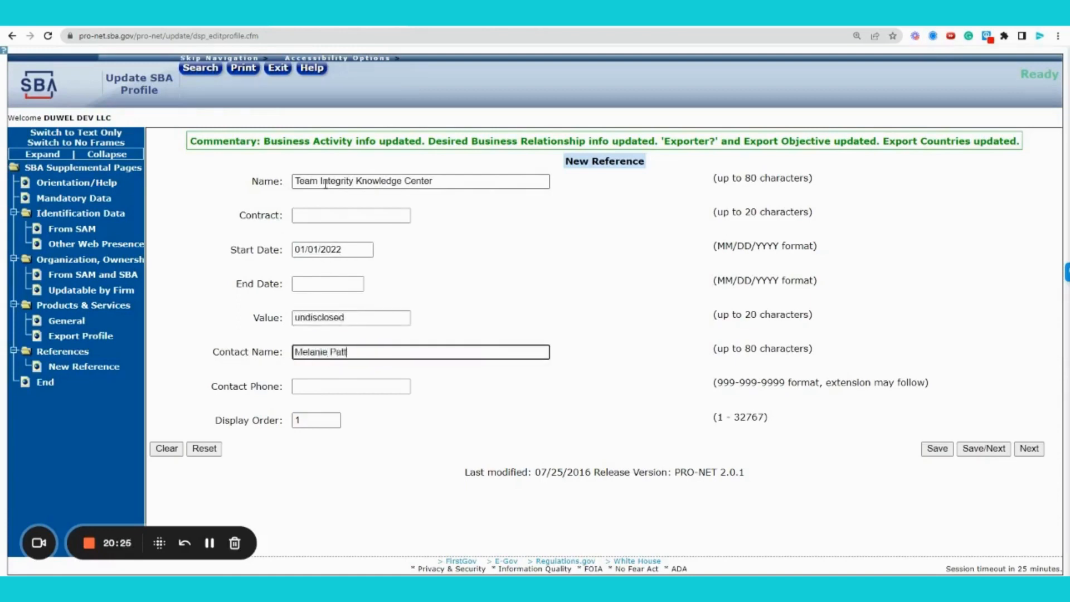
{"action": "key", "text": "Tab"}
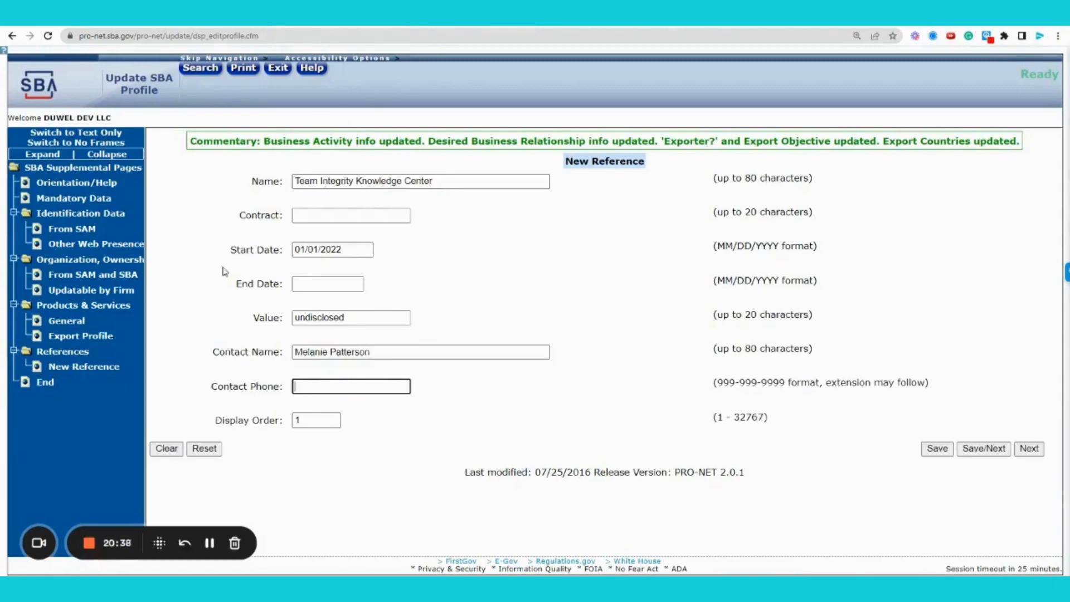
{"action": "left_click", "coordinate": [213, 454]}
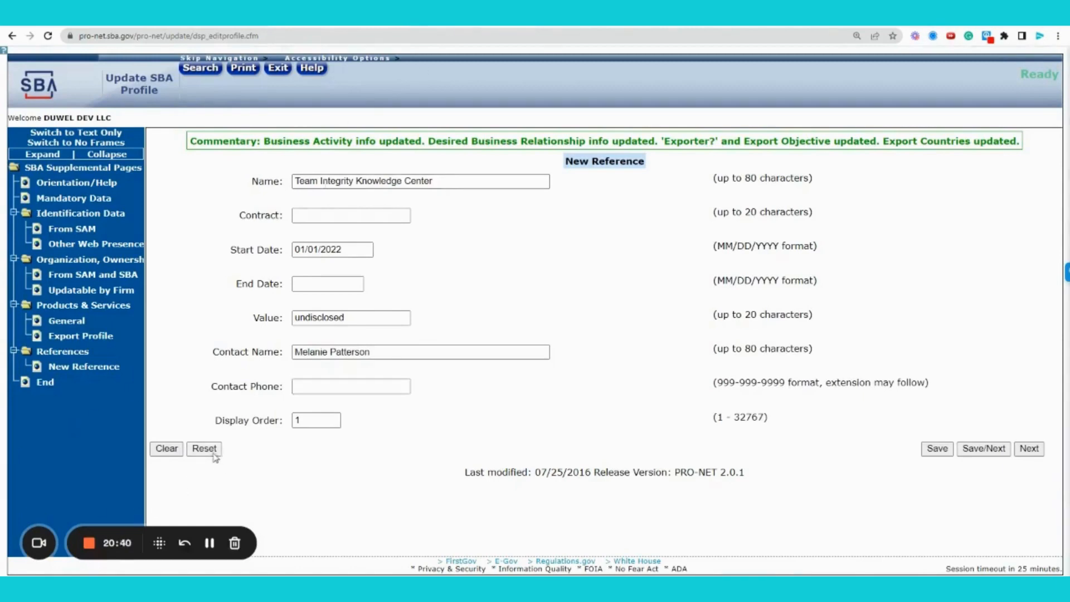
Clear the reference form and enter 'service here' as the Contract
{"action": "left_click", "coordinate": [215, 455]}
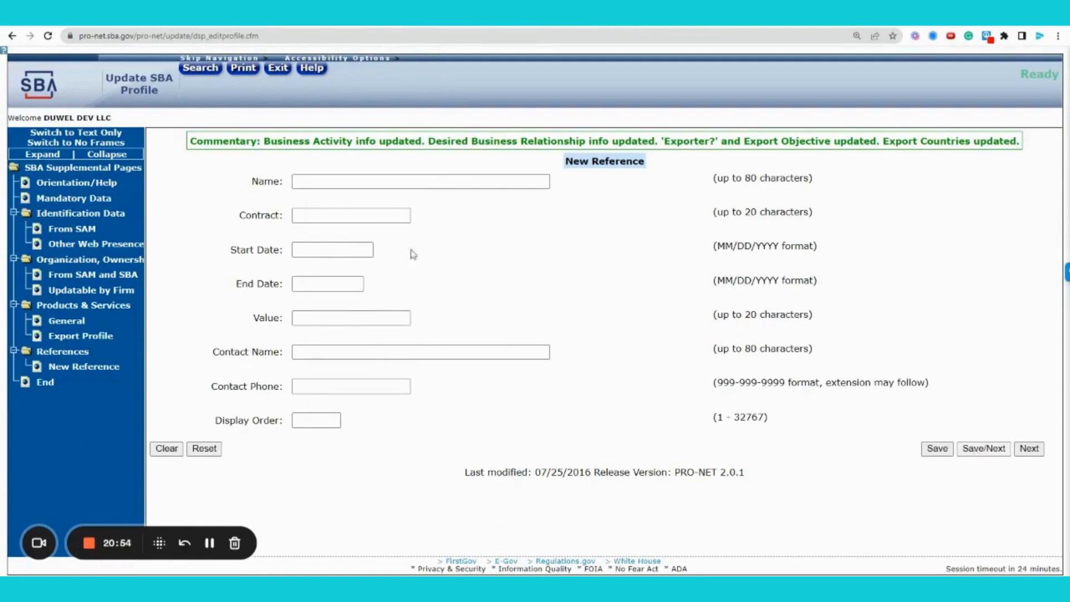
{"action": "left_click", "coordinate": [358, 217]}
{"action": "type", "text": "service"}
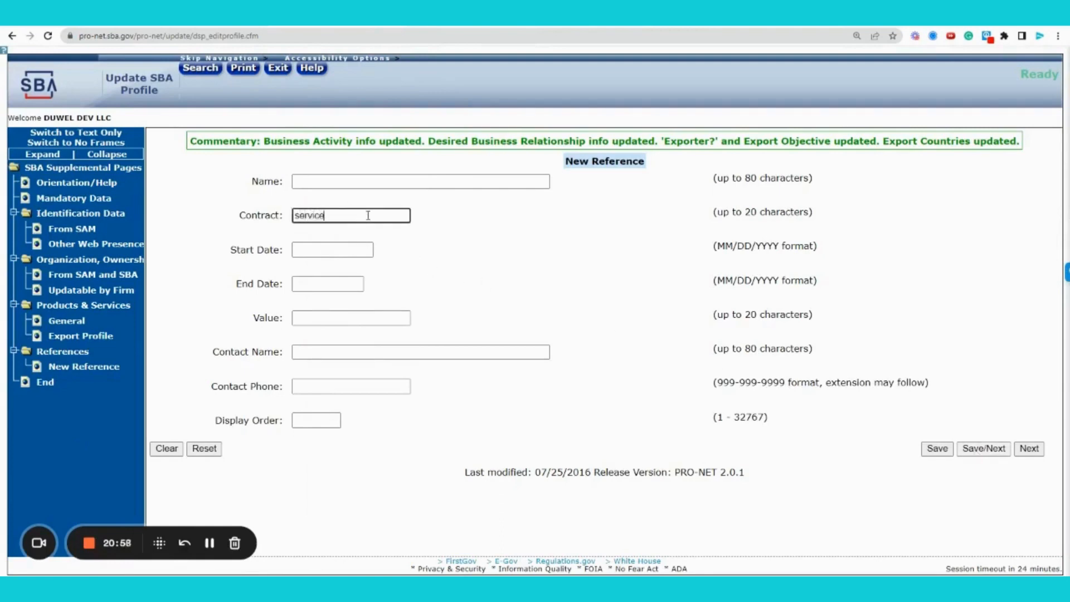
{"action": "type", "text": " here"}
Name the reference 'Commercial End User' and advance to the Value field
{"action": "left_click", "coordinate": [362, 182]}
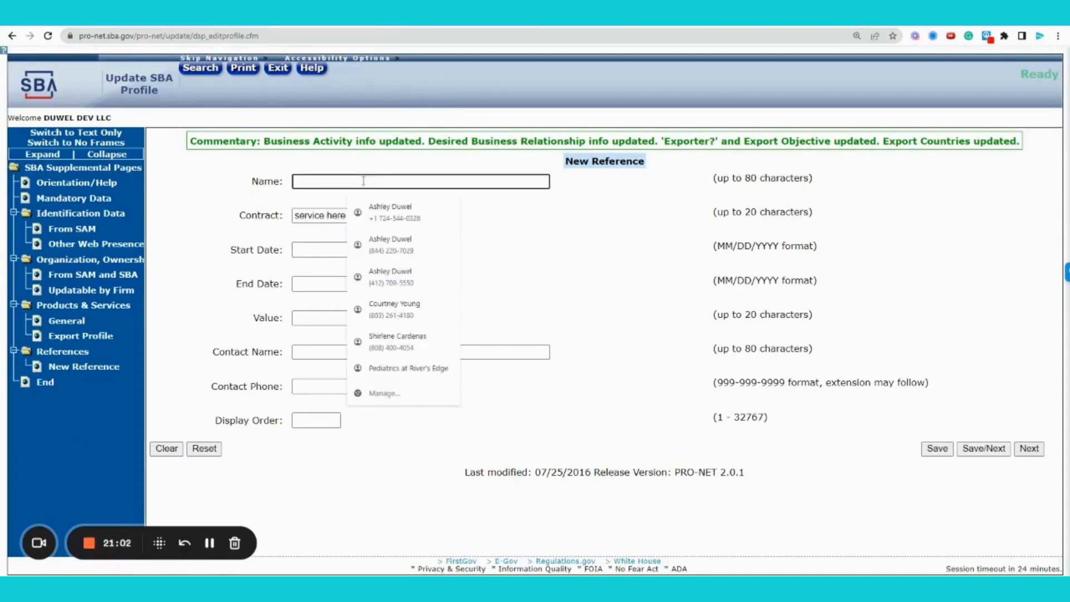
{"action": "type", "text": "Commercial"}
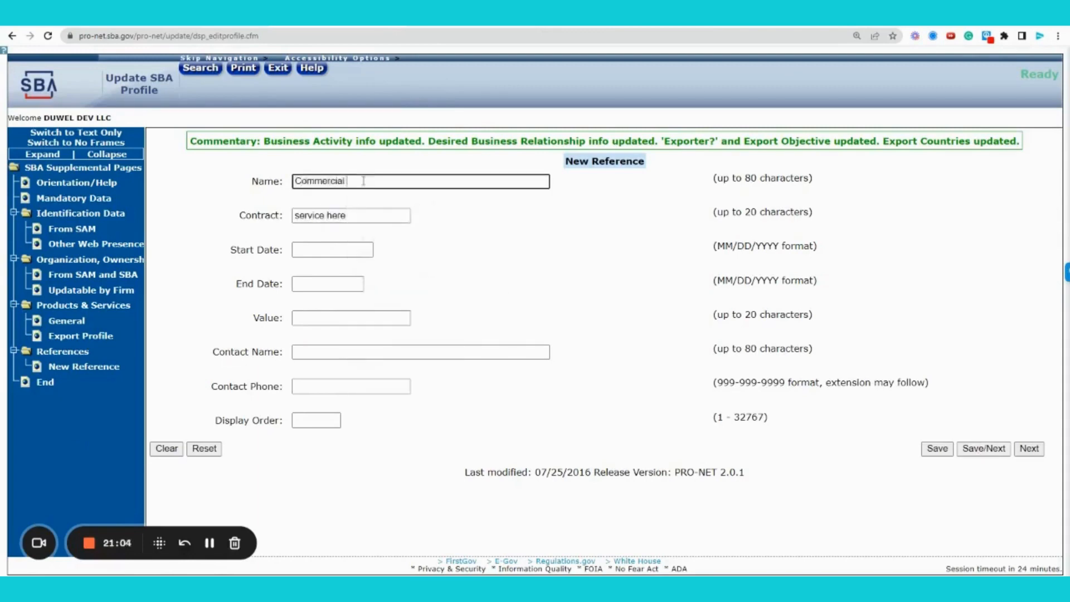
{"action": "type", "text": " End User"}
{"action": "key", "text": "Tab"}
{"action": "key", "text": "Tab"}
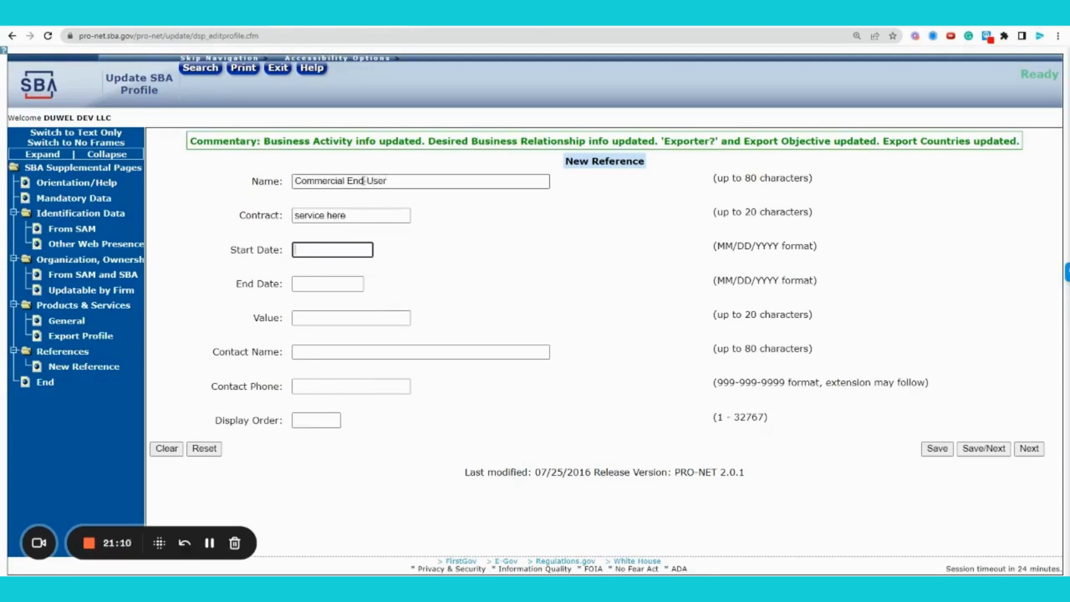
{"action": "key", "text": "Tab"}
{"action": "key", "text": "Tab"}
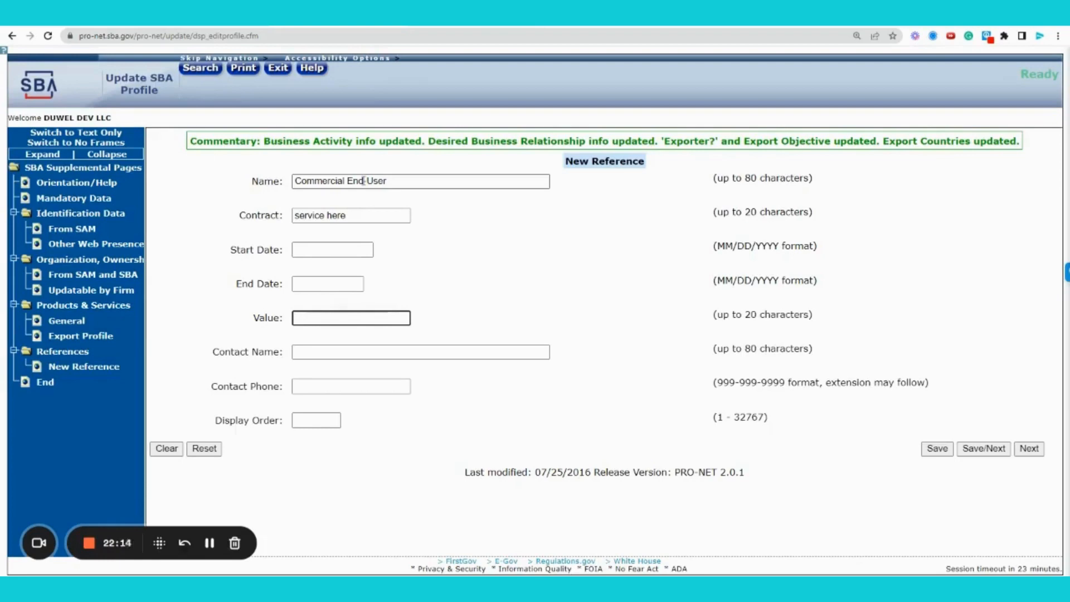
Reset the New Reference form, discarding the Commercial End-User name and 'service here' contract
{"action": "left_click", "coordinate": [209, 544]}
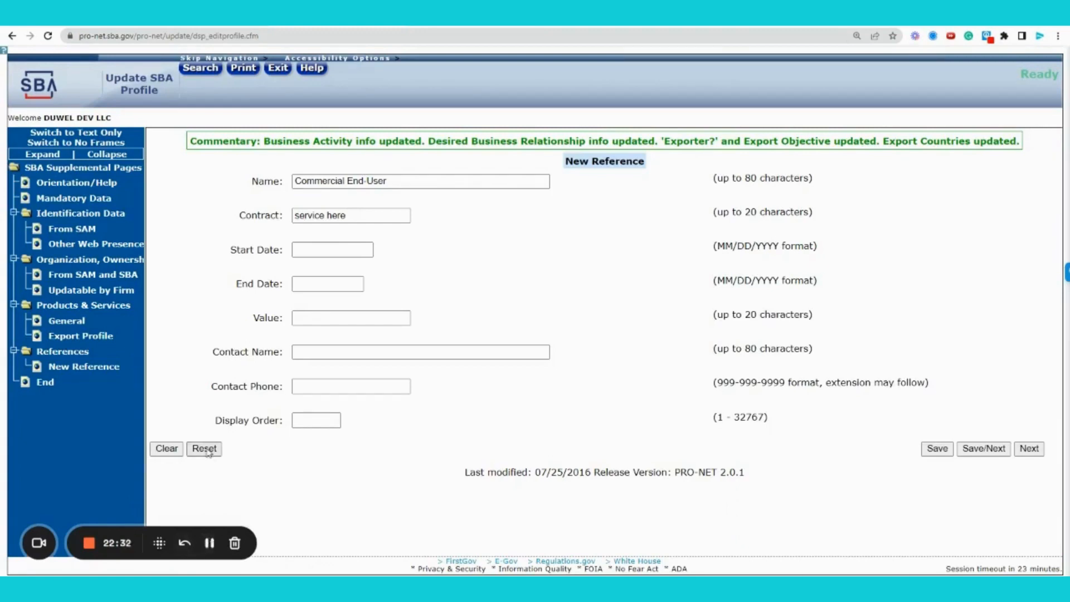
{"action": "double_click", "coordinate": [607, 162]}
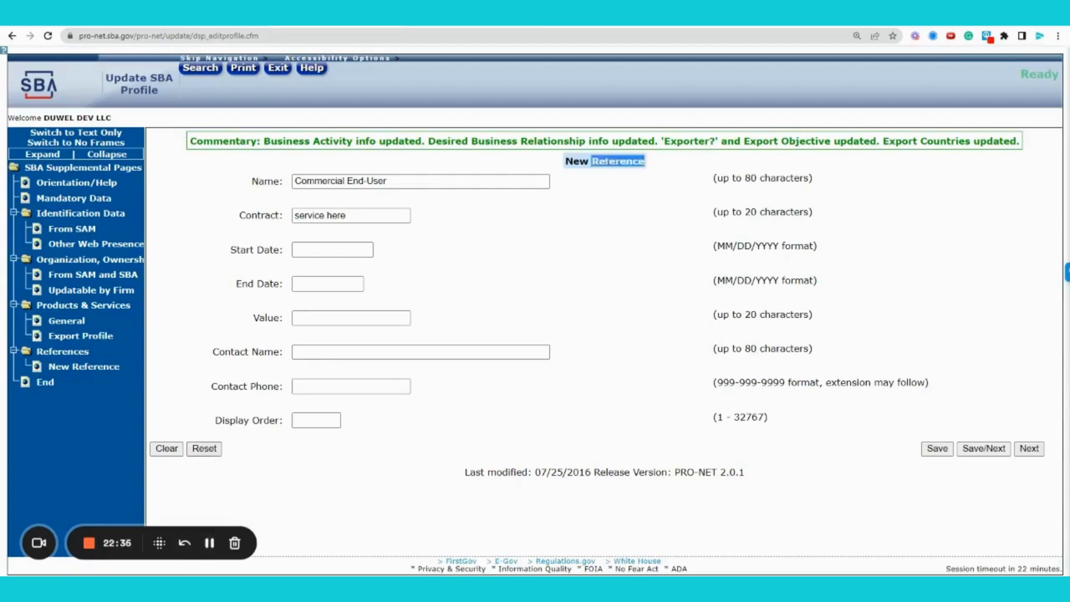
{"action": "left_click", "coordinate": [610, 167]}
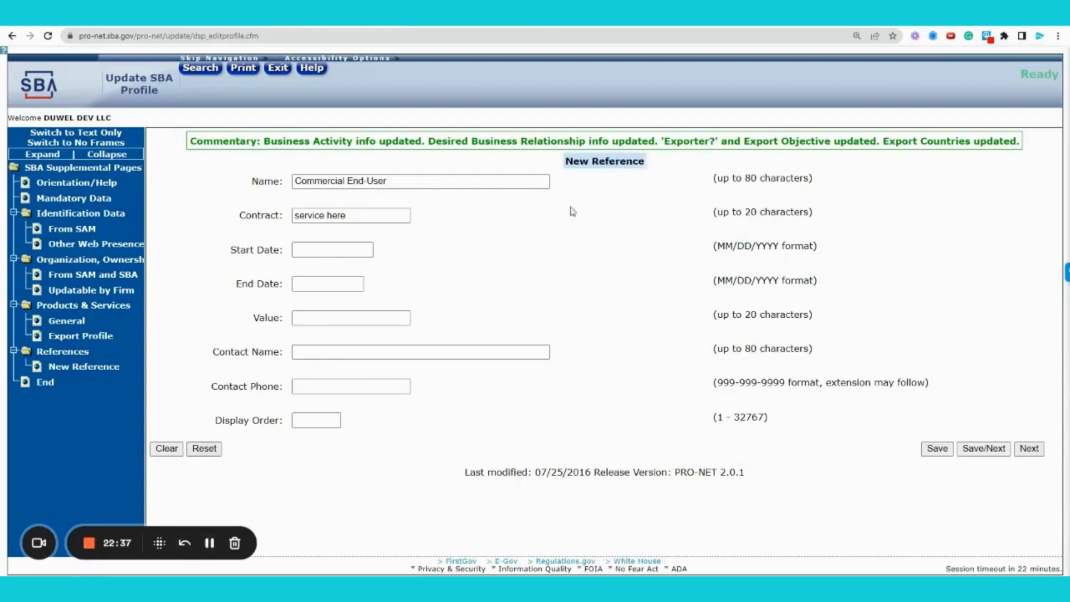
{"action": "left_click", "coordinate": [205, 451]}
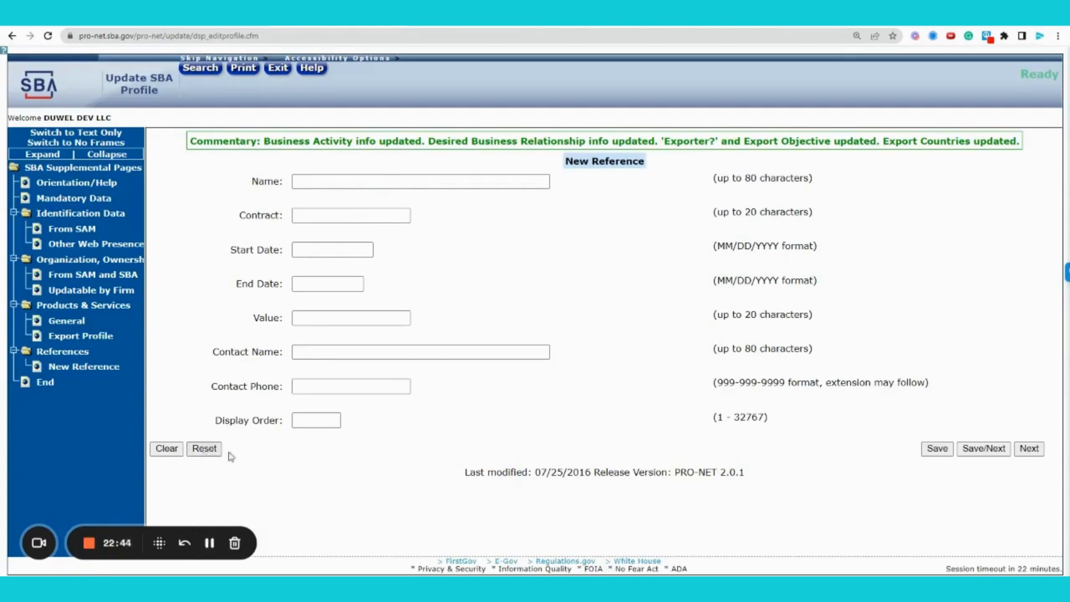
Save through to End of Pages, then reopen Owner/Other Certification Data Updatable by Firm
{"action": "left_click", "coordinate": [984, 450]}
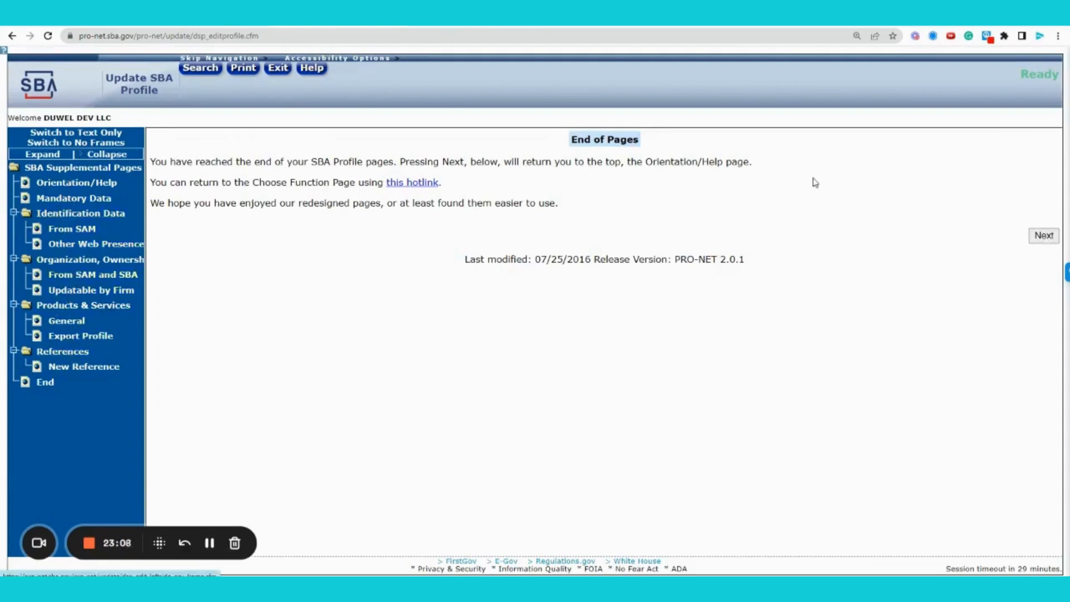
{"action": "left_click", "coordinate": [100, 294]}
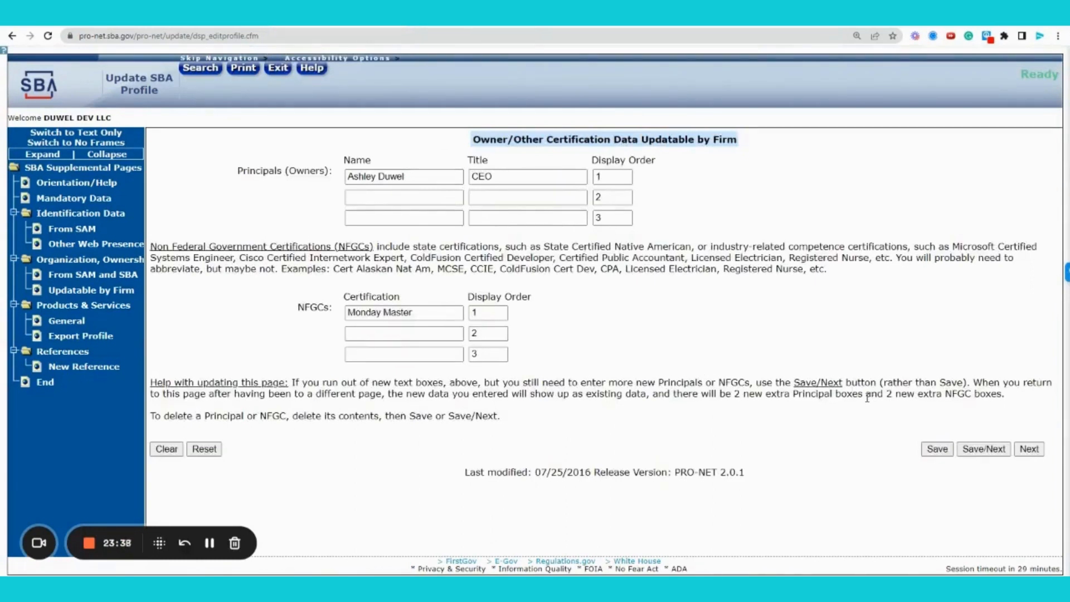
Return to the General Login System's Choose Function page listing SBA Supplemental Pages
{"action": "key", "text": "alt+Left"}
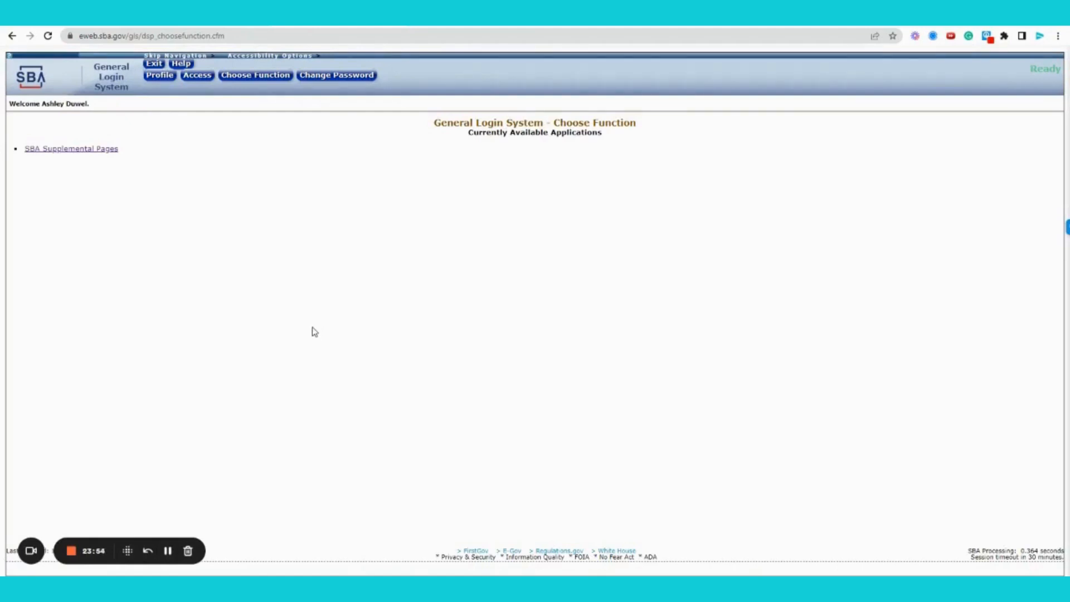
{"action": "left_click", "coordinate": [71, 550]}
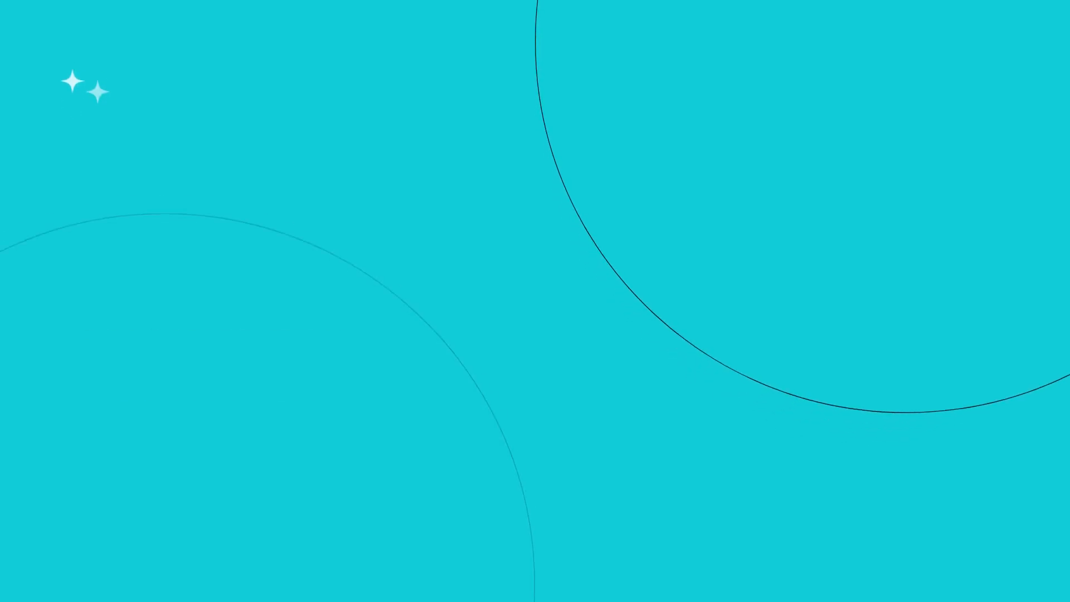